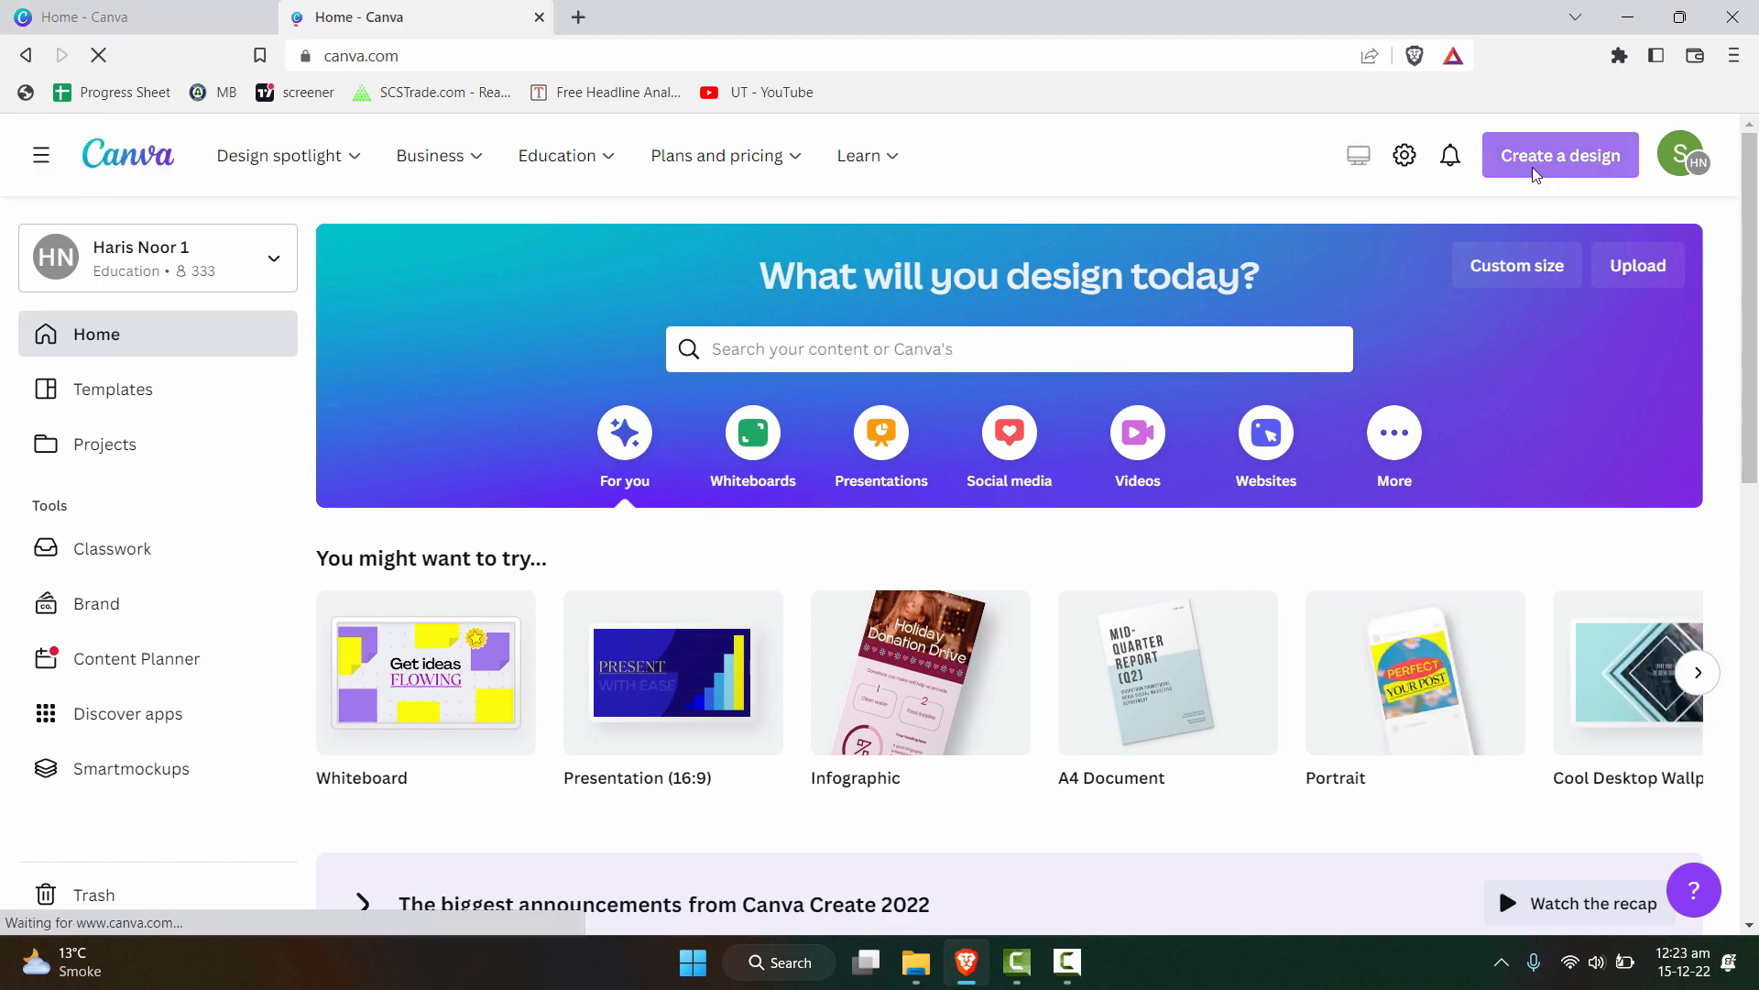
Create a Facebook Post (Square) design and browse its templates.
click(1557, 156)
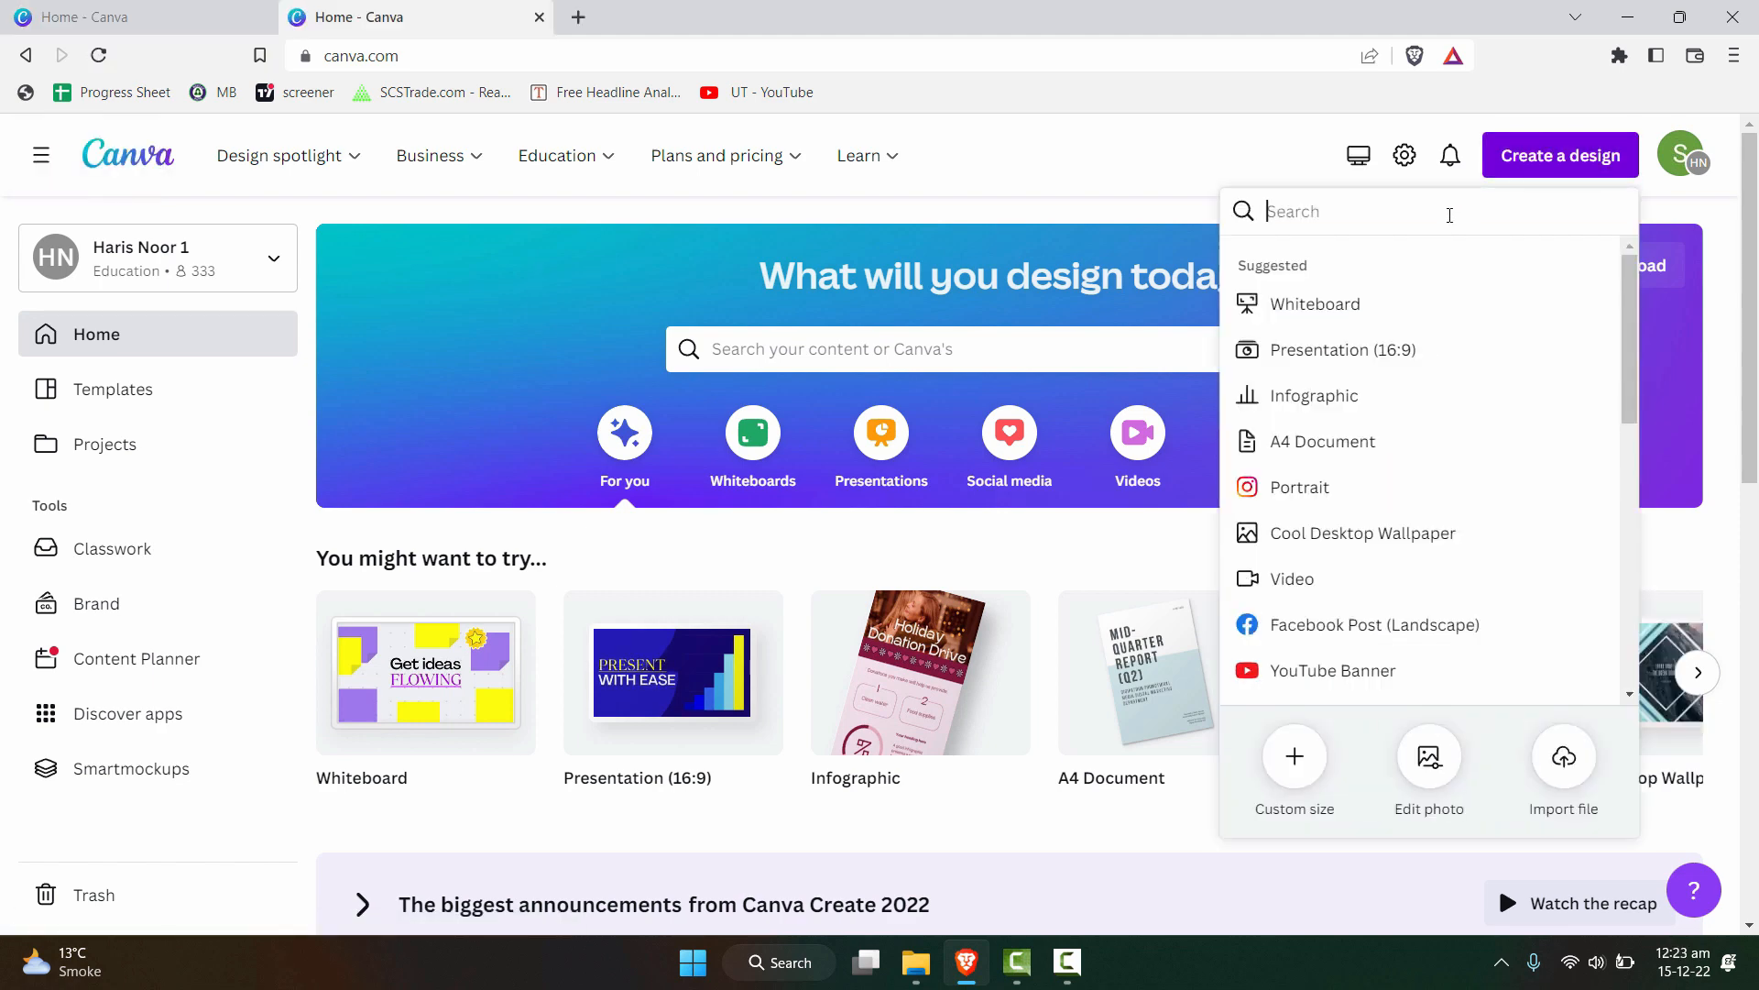
text(f)
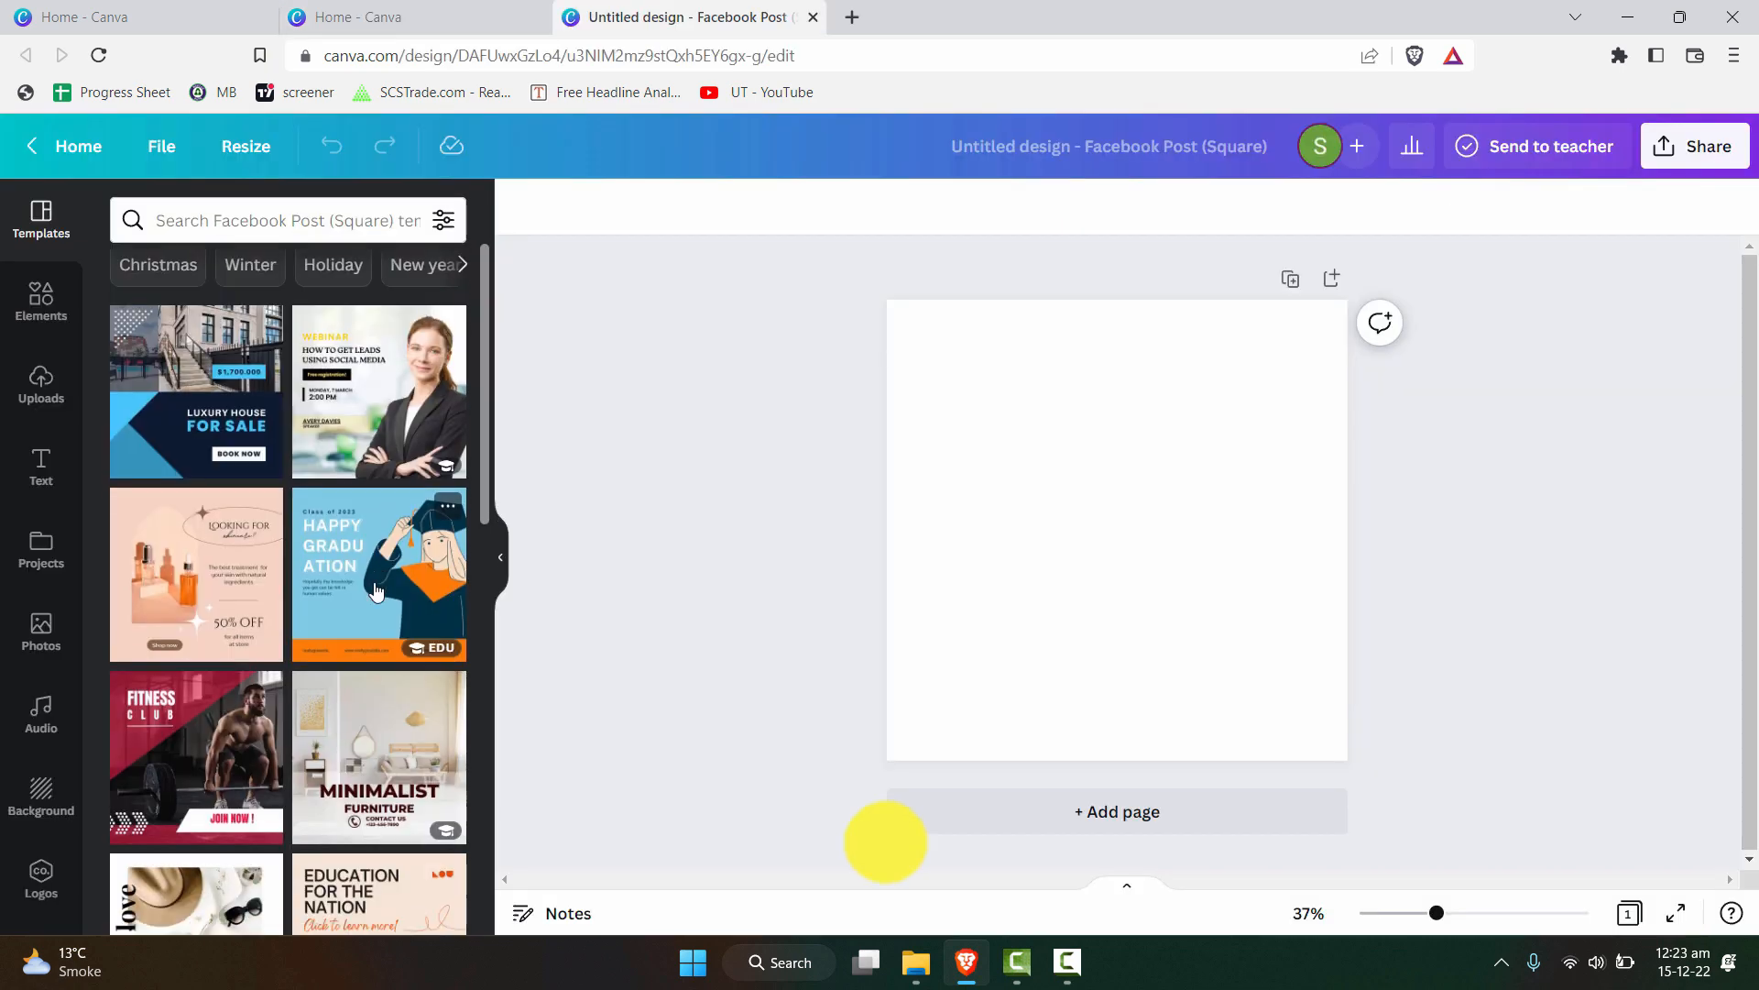
scroll(374, 589, down, 10)
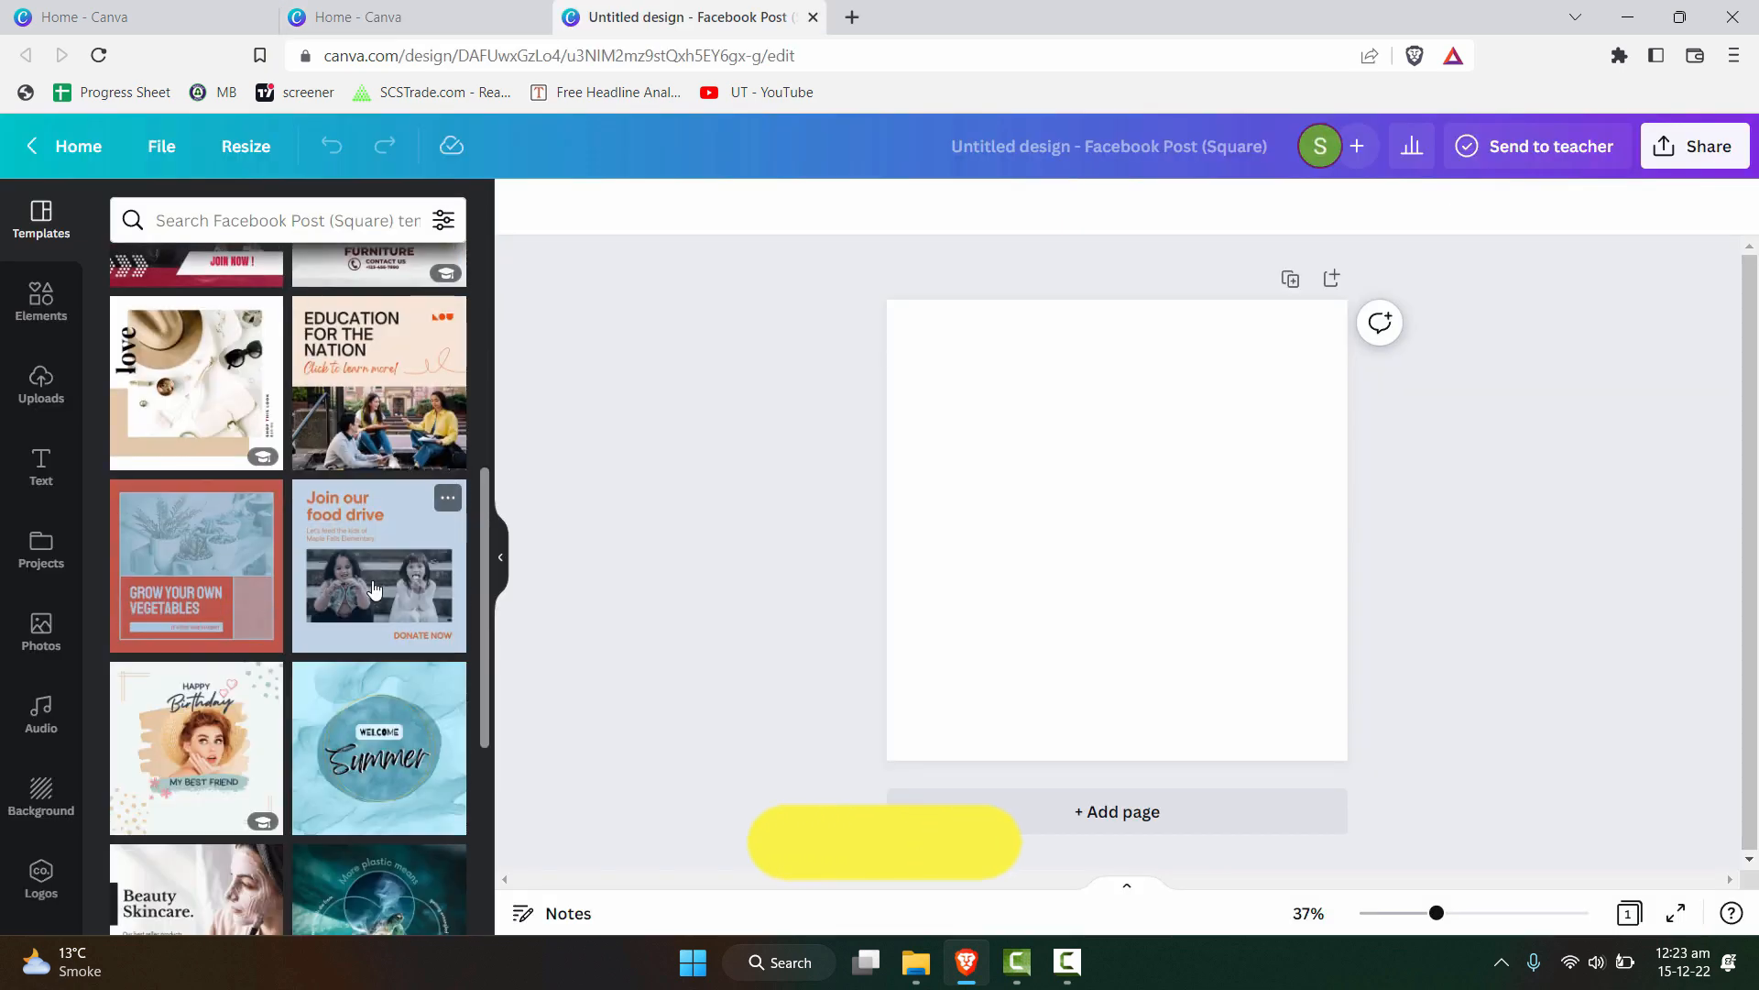
scroll(374, 588, down, 10)
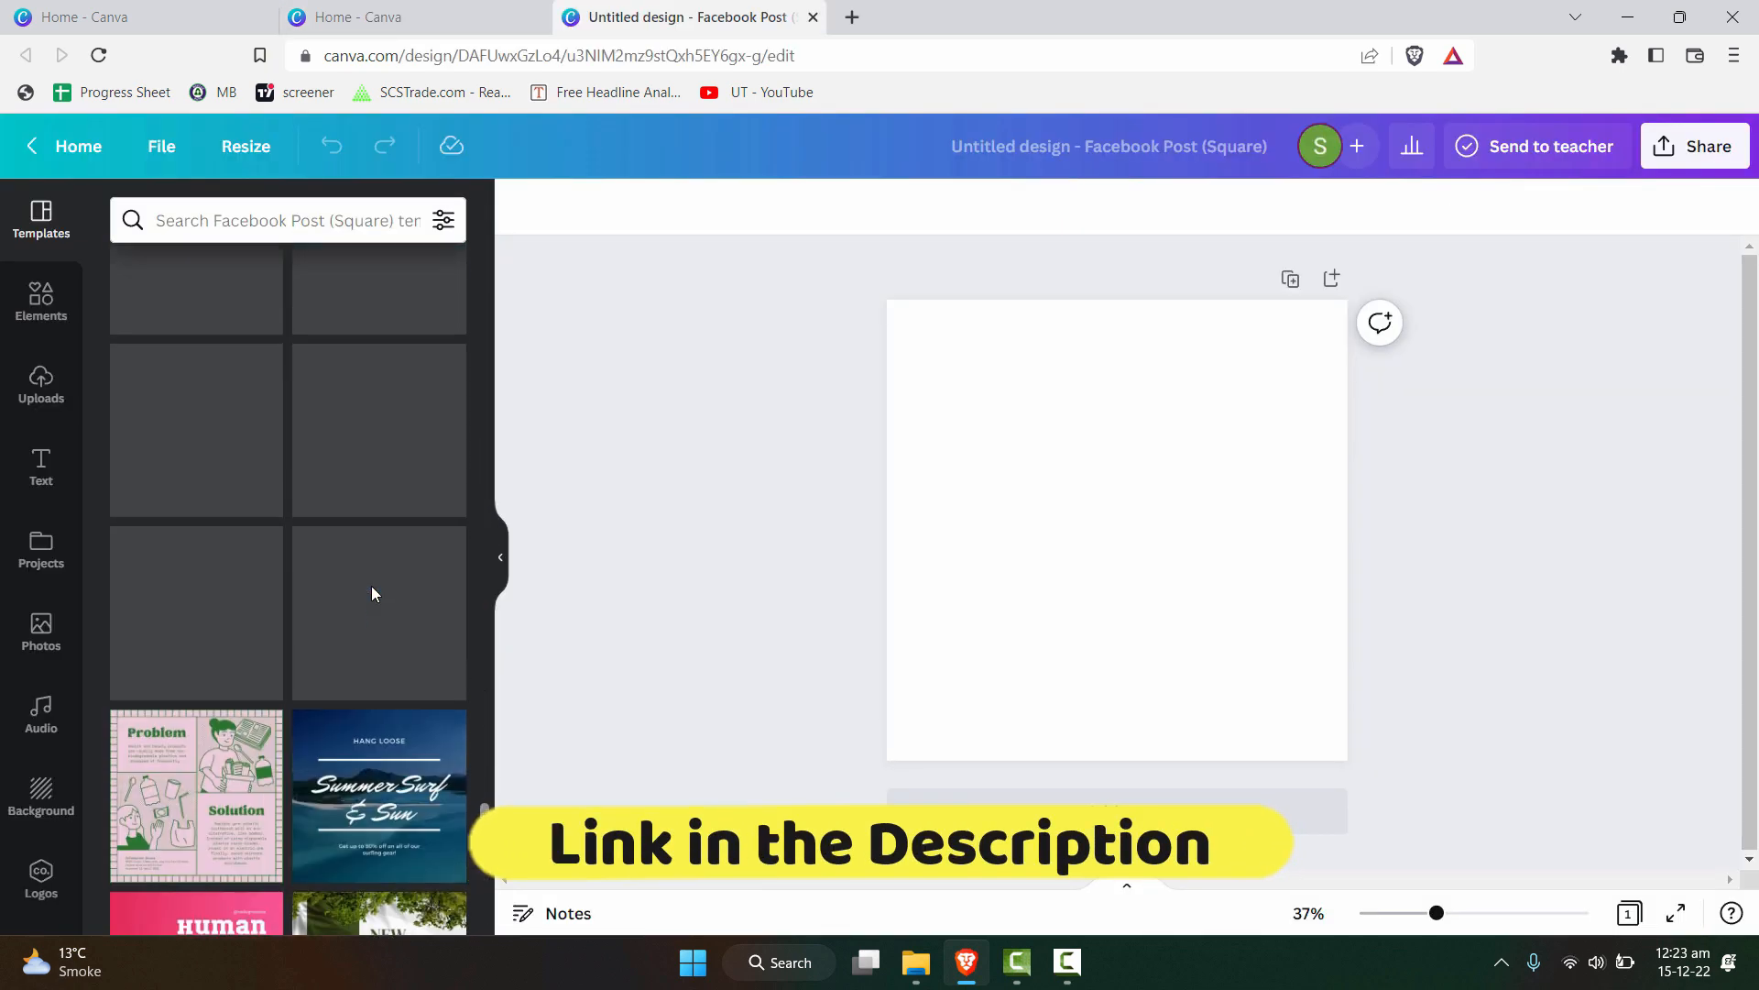
scroll(370, 591, down, 10)
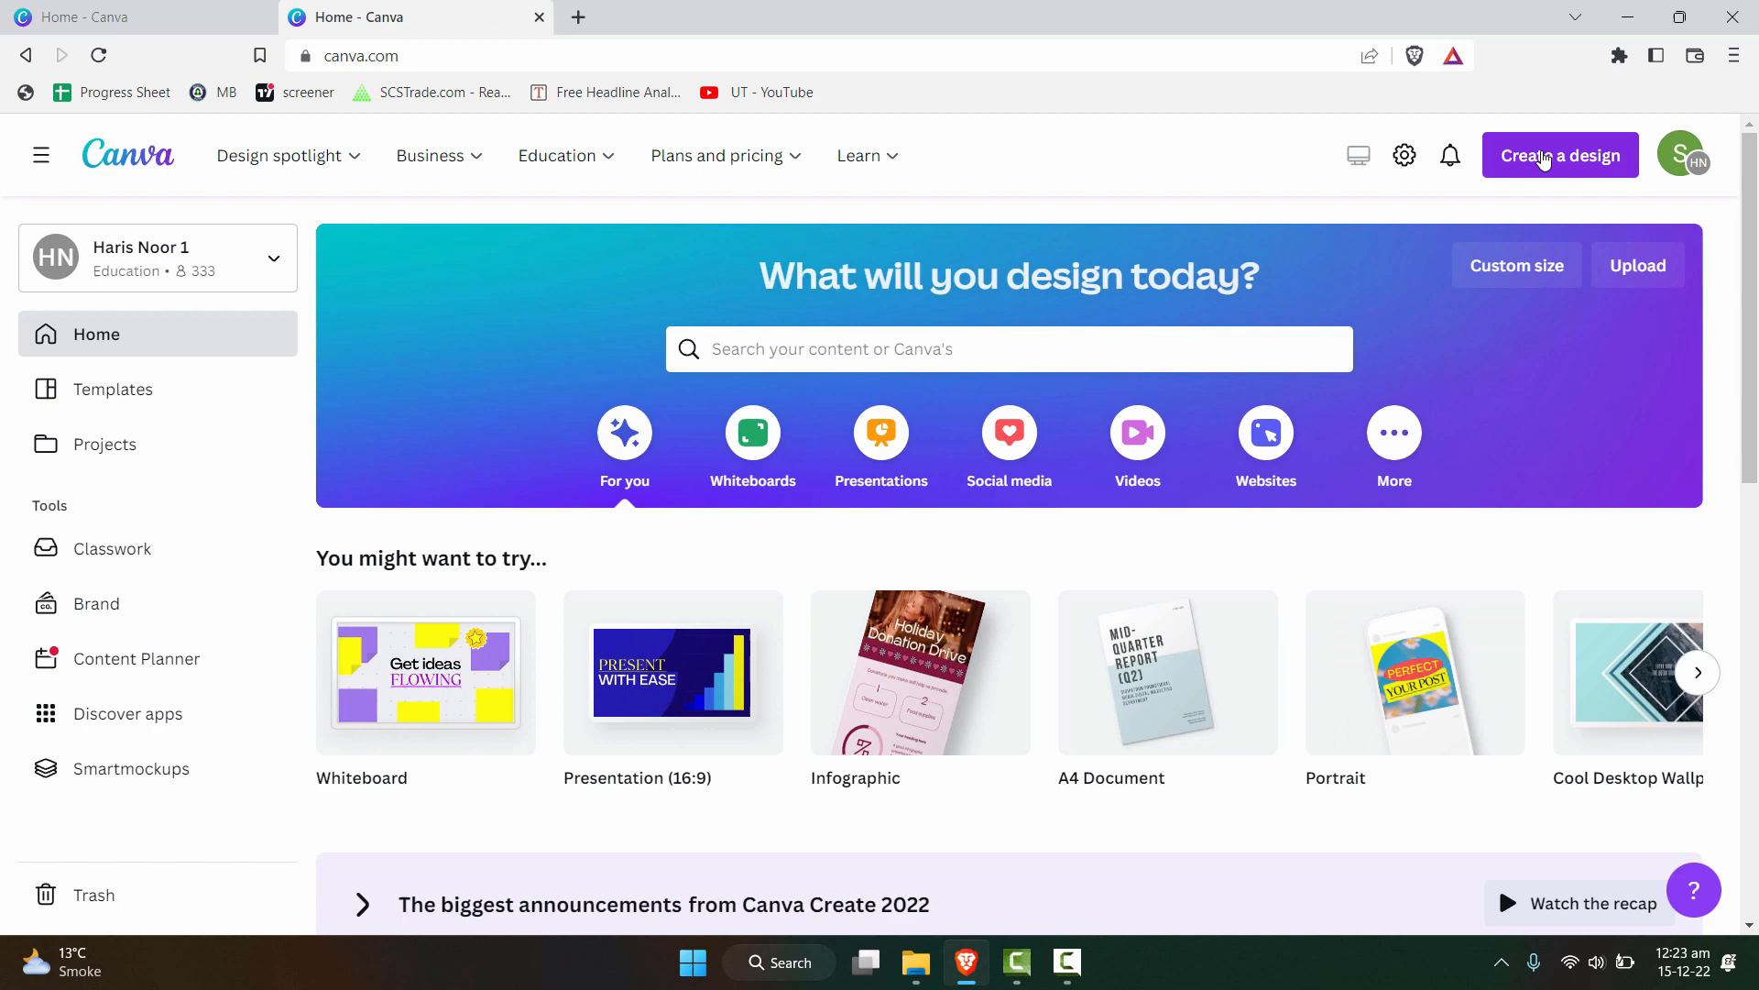
Search the design types for "faceb" and create a new Facebook Post (Square) design.
click(1556, 156)
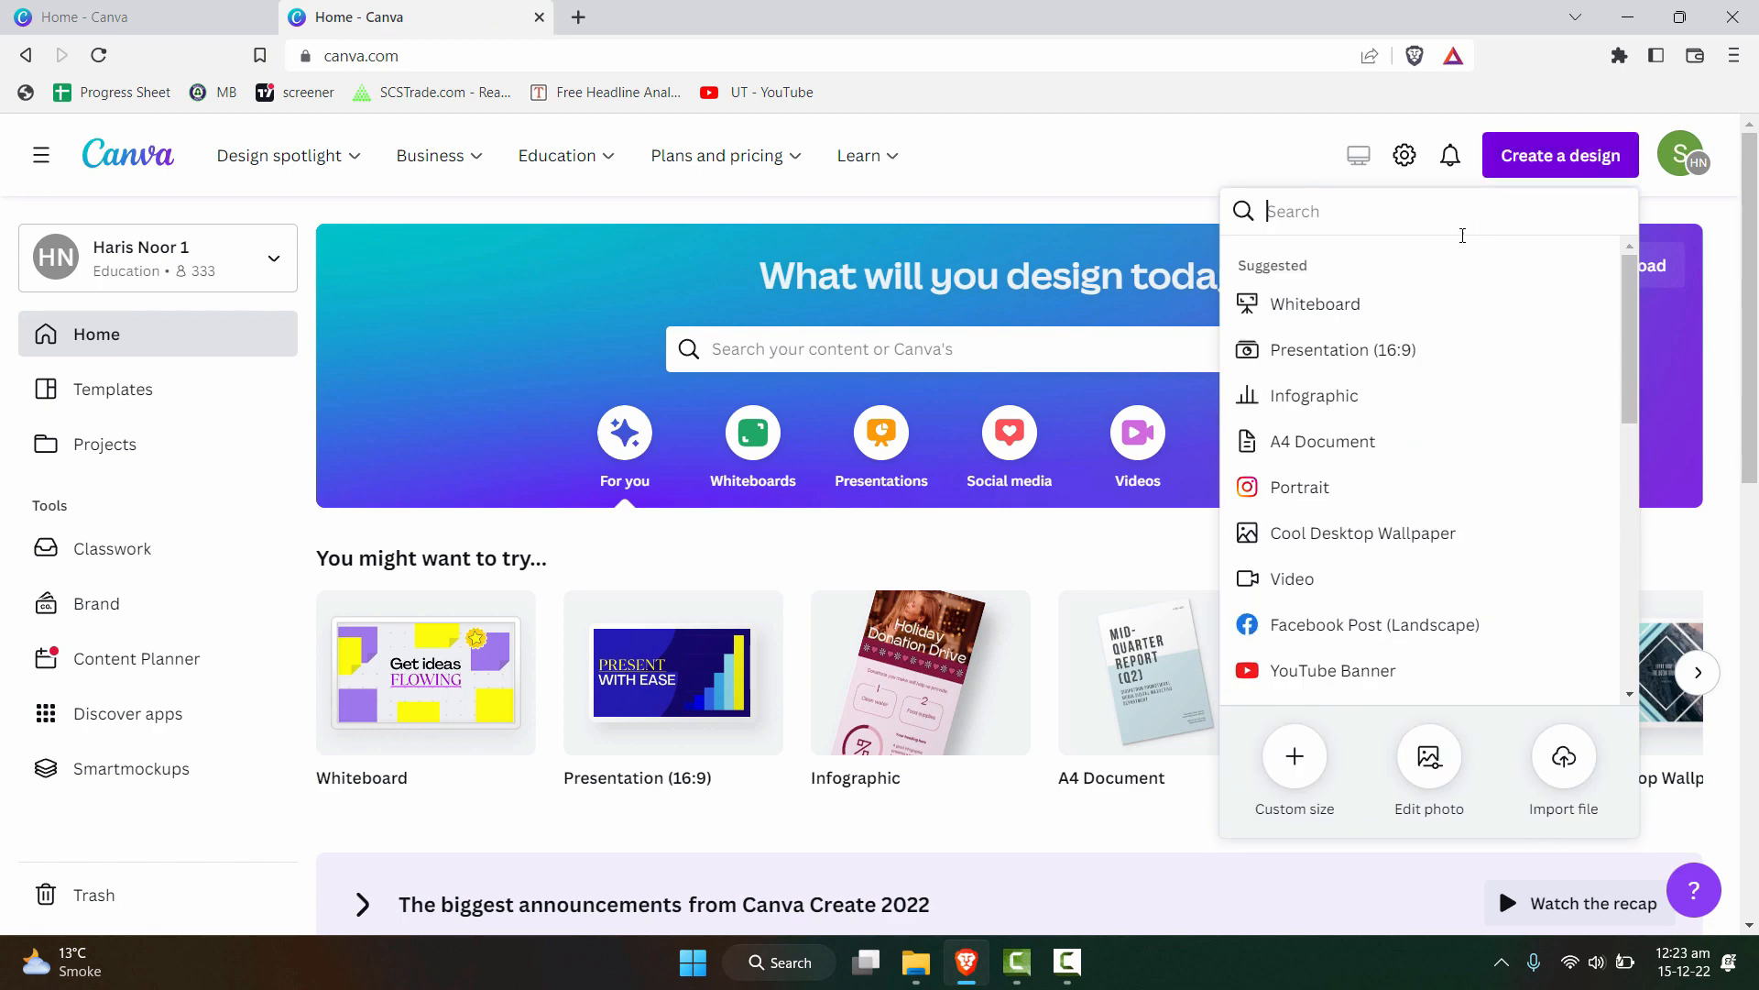
text(faceb)
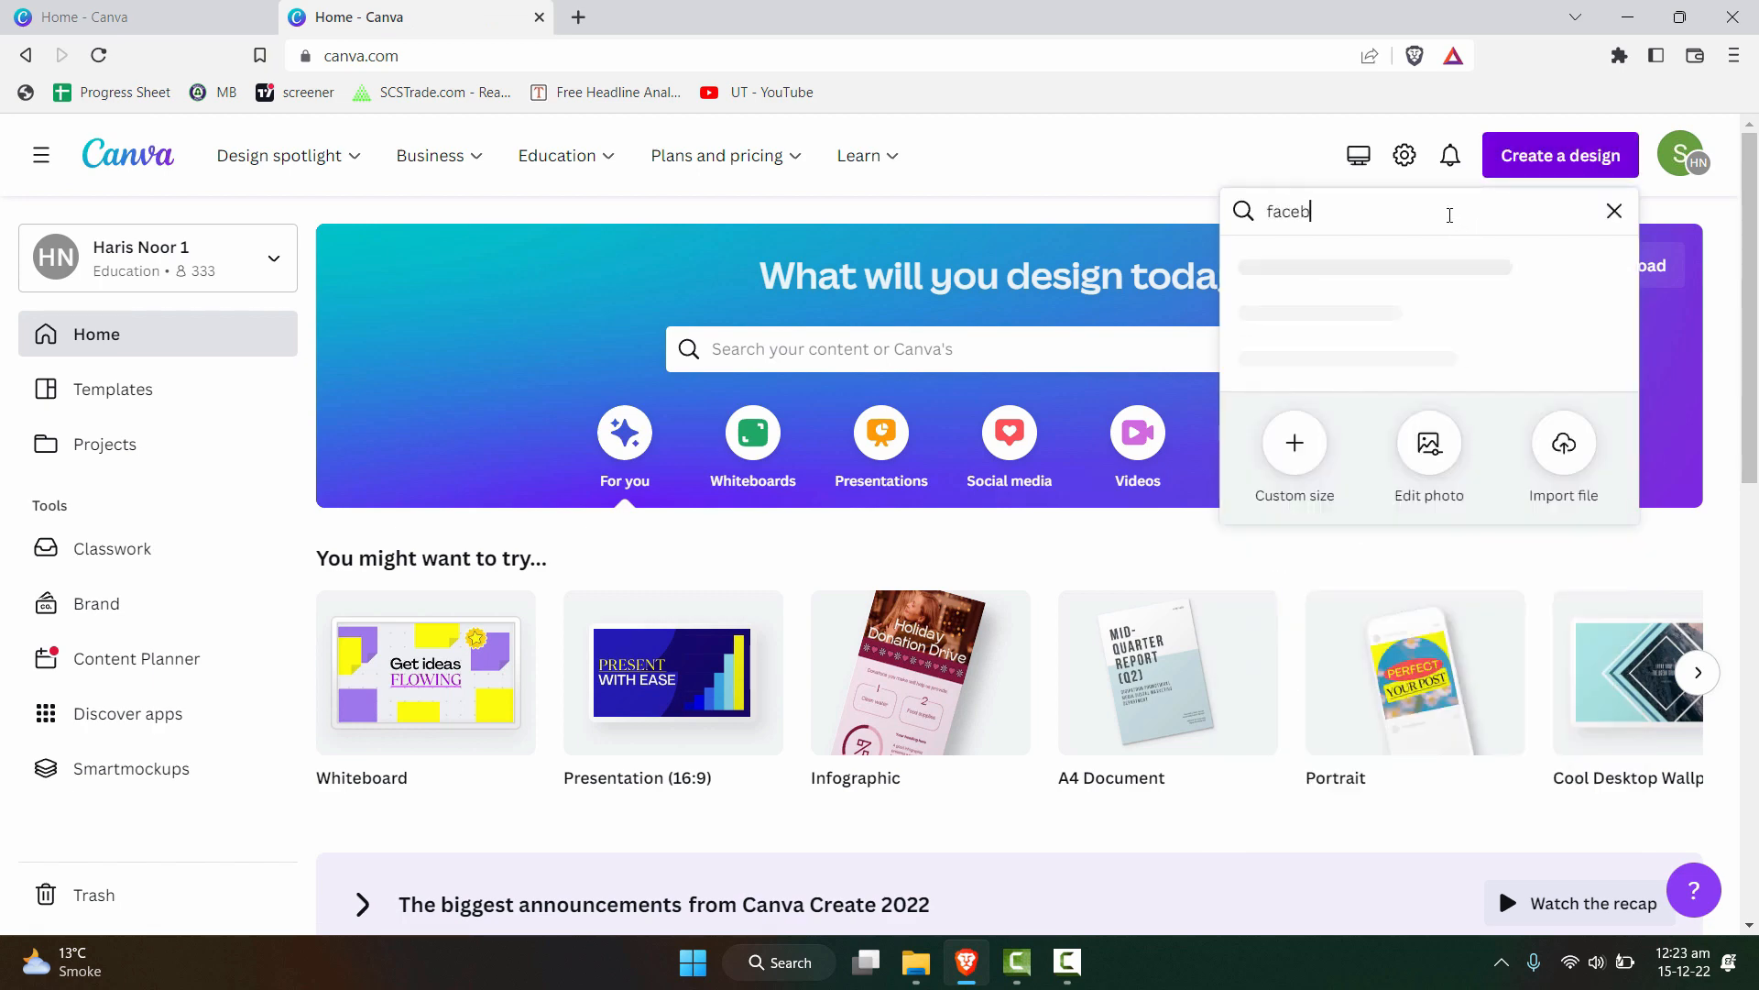
key(Return)
Apply the "Fresh from the Fields" vegetable template to the blank page.
scroll(373, 591, down, 15)
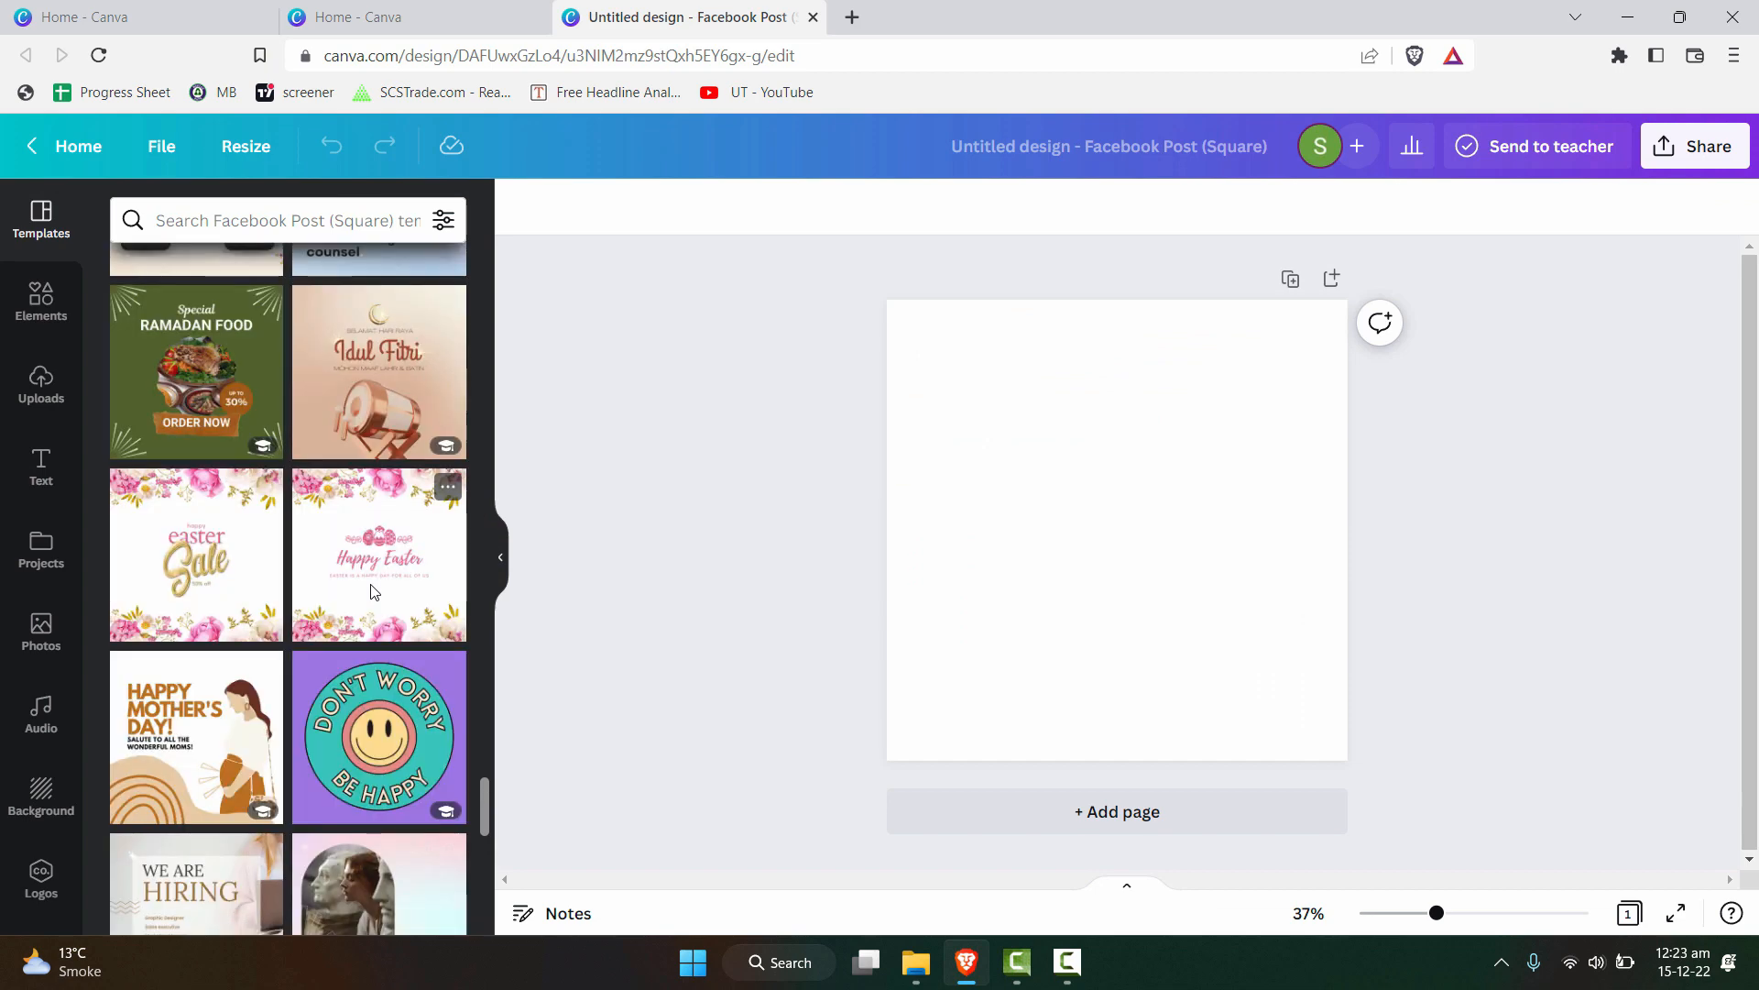
scroll(366, 591, down, 2)
scroll(365, 591, down, 8)
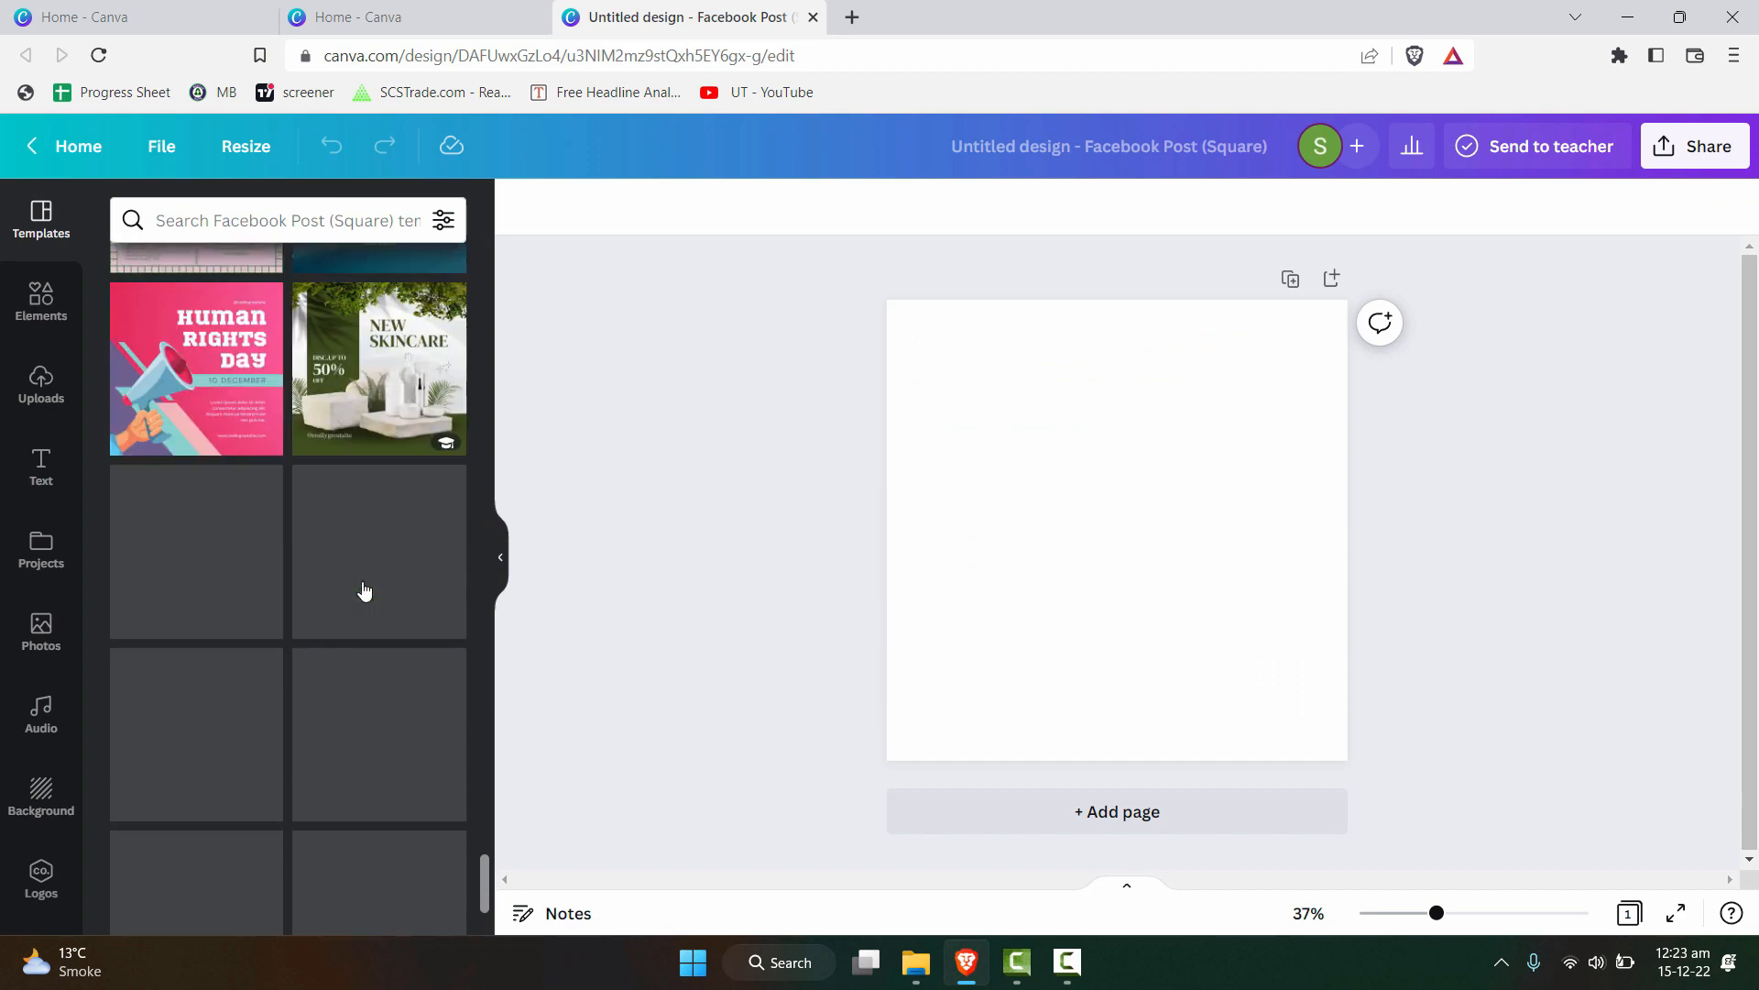
scroll(363, 592, down, 3)
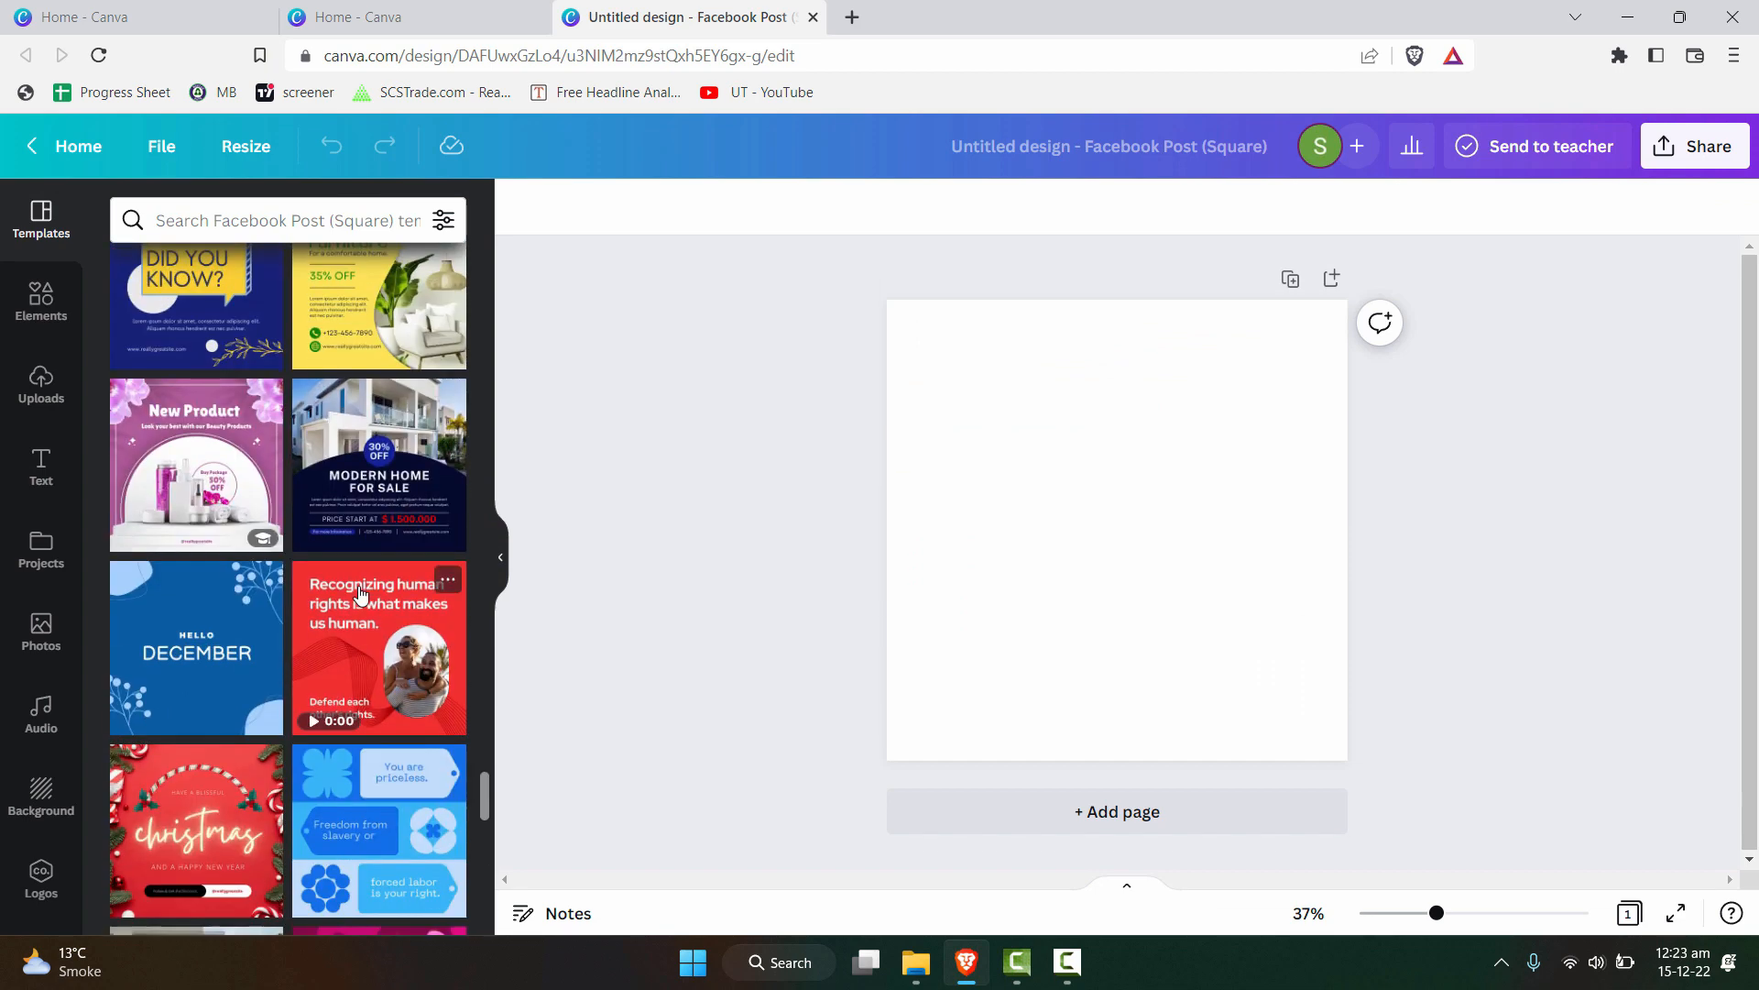
scroll(361, 594, down, 10)
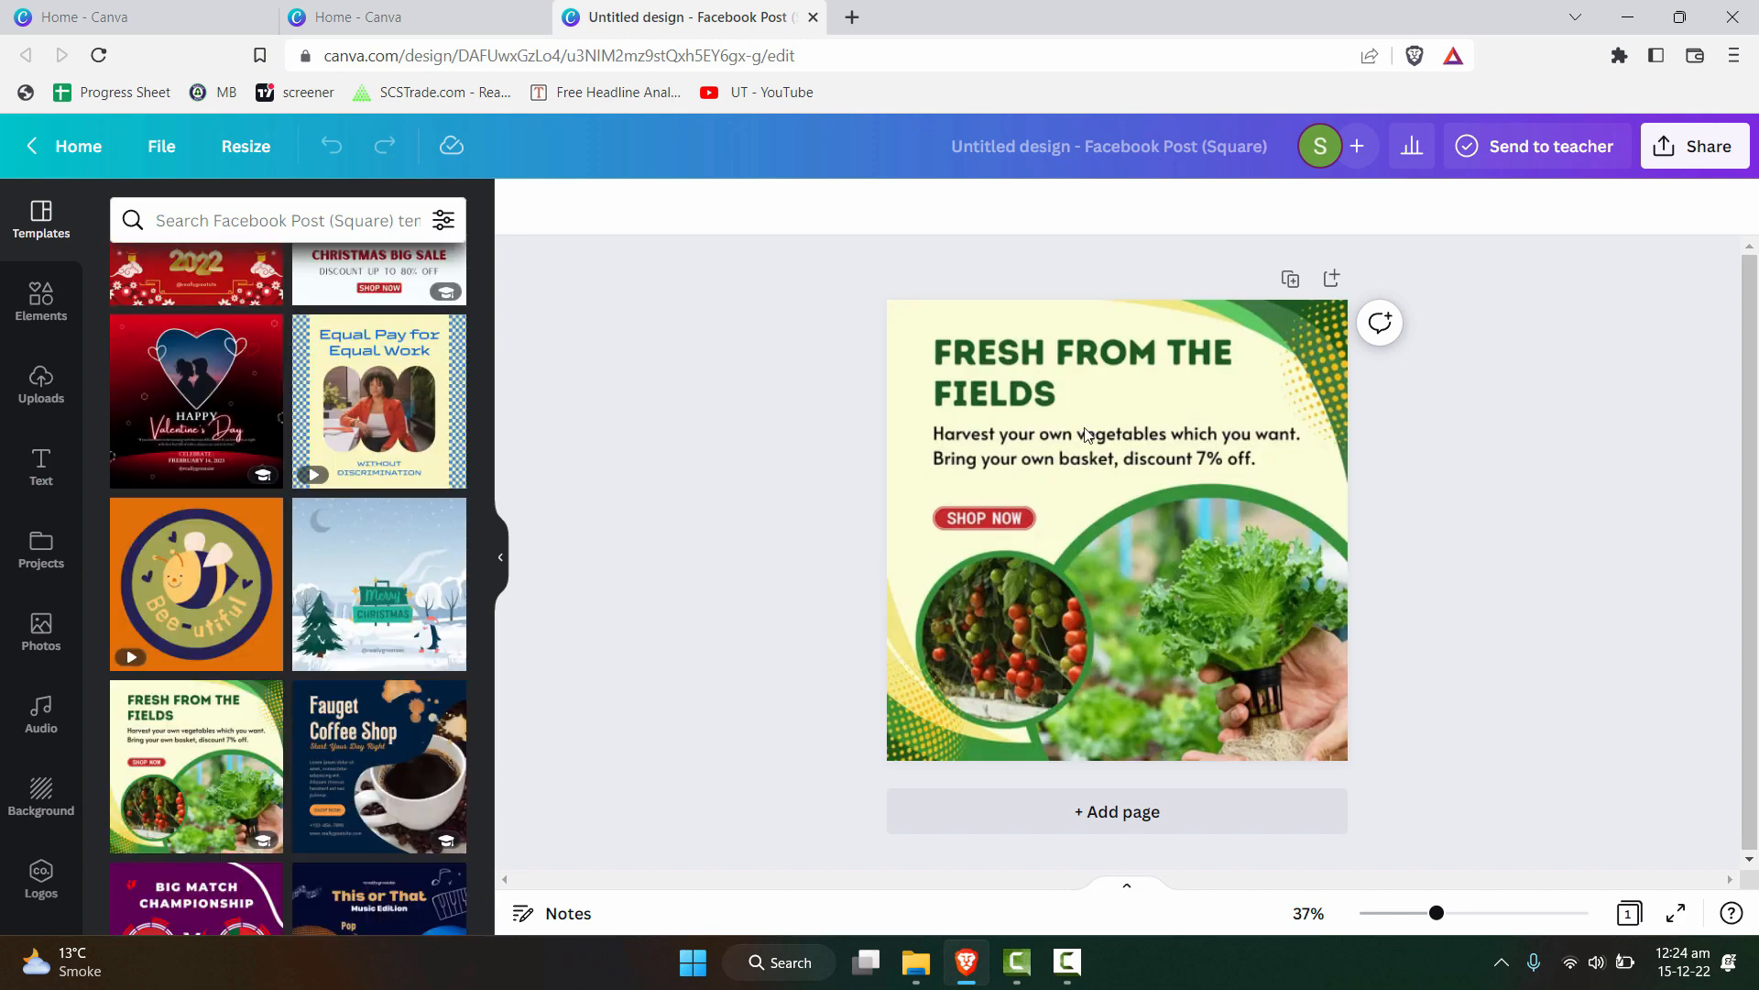
Delete the lettuce photo from the large circular frame, leaving the frame empty.
click(1520, 501)
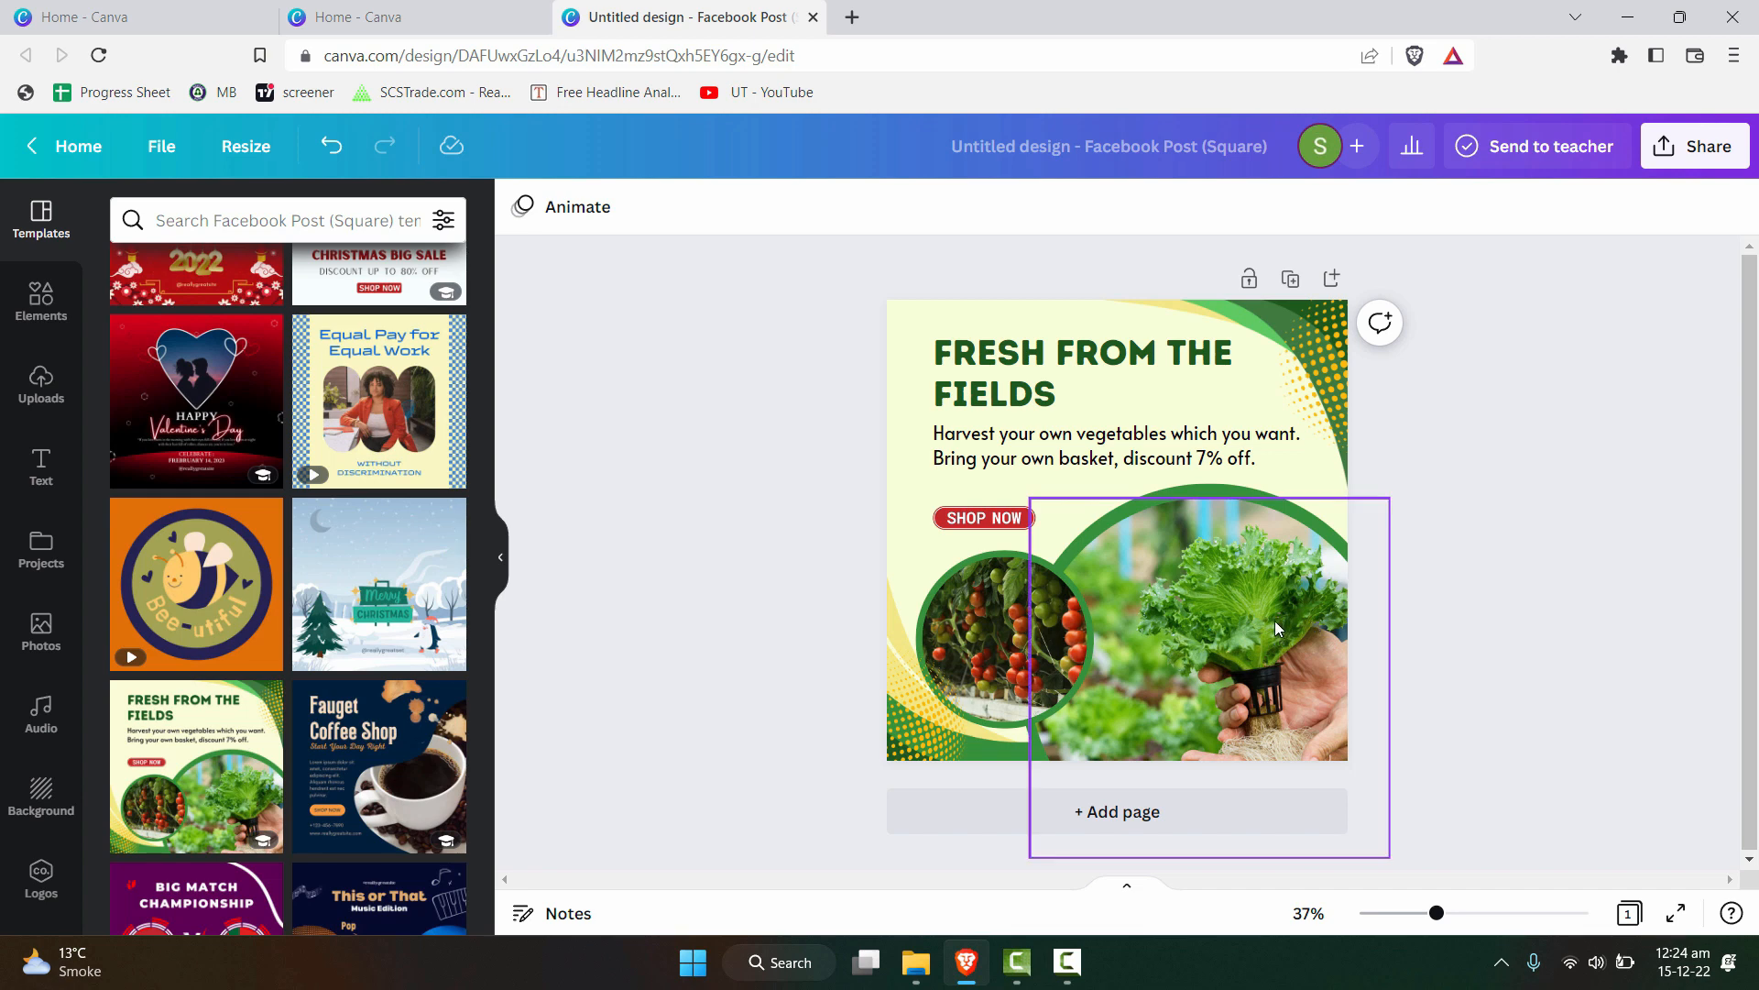
click(1326, 619)
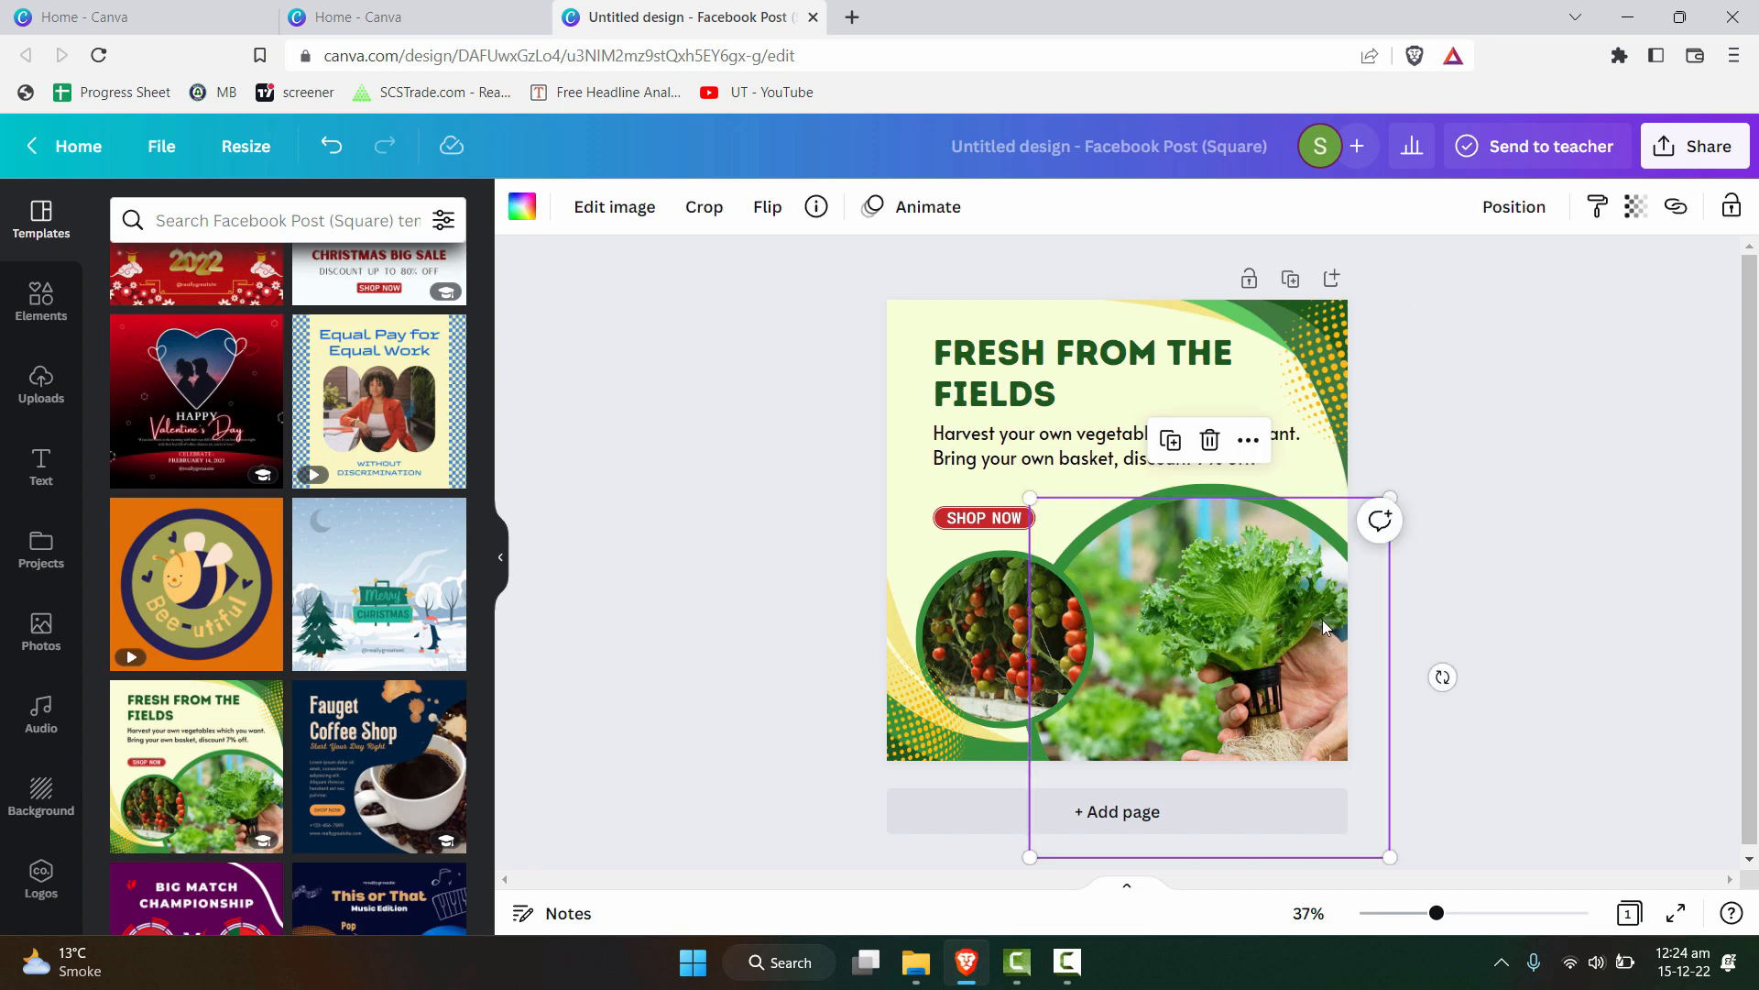
key(Delete)
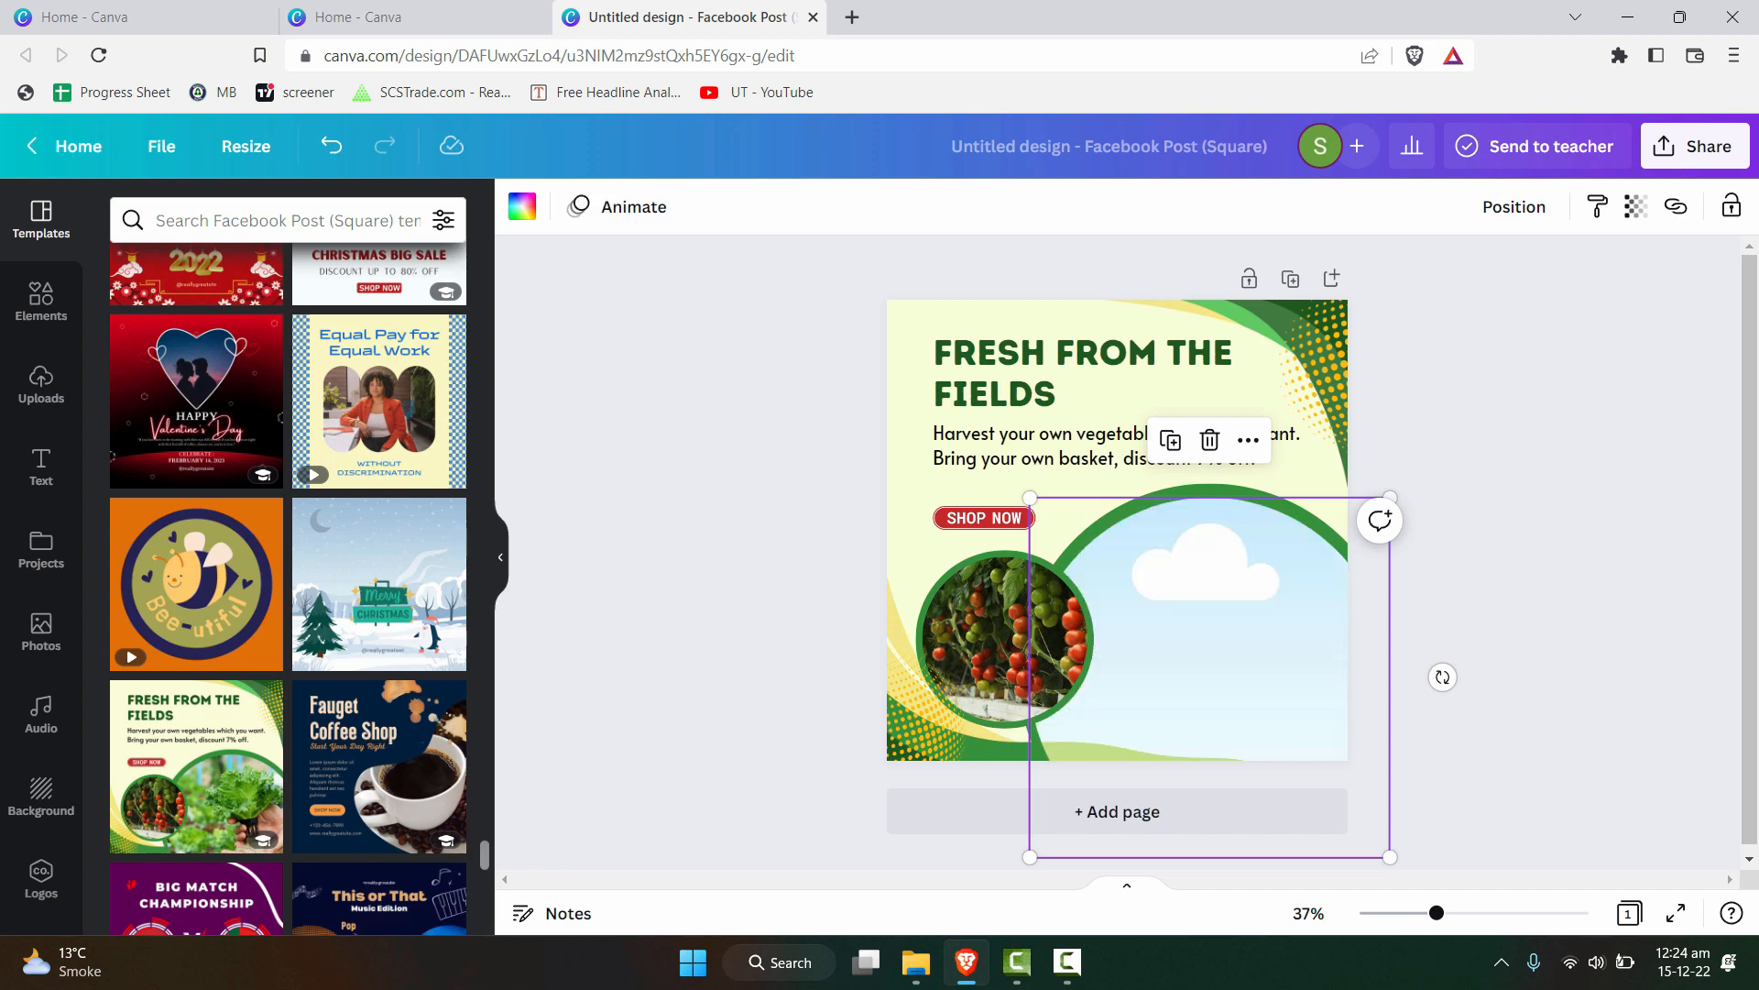
Search the video elements for "vegetables".
click(40, 302)
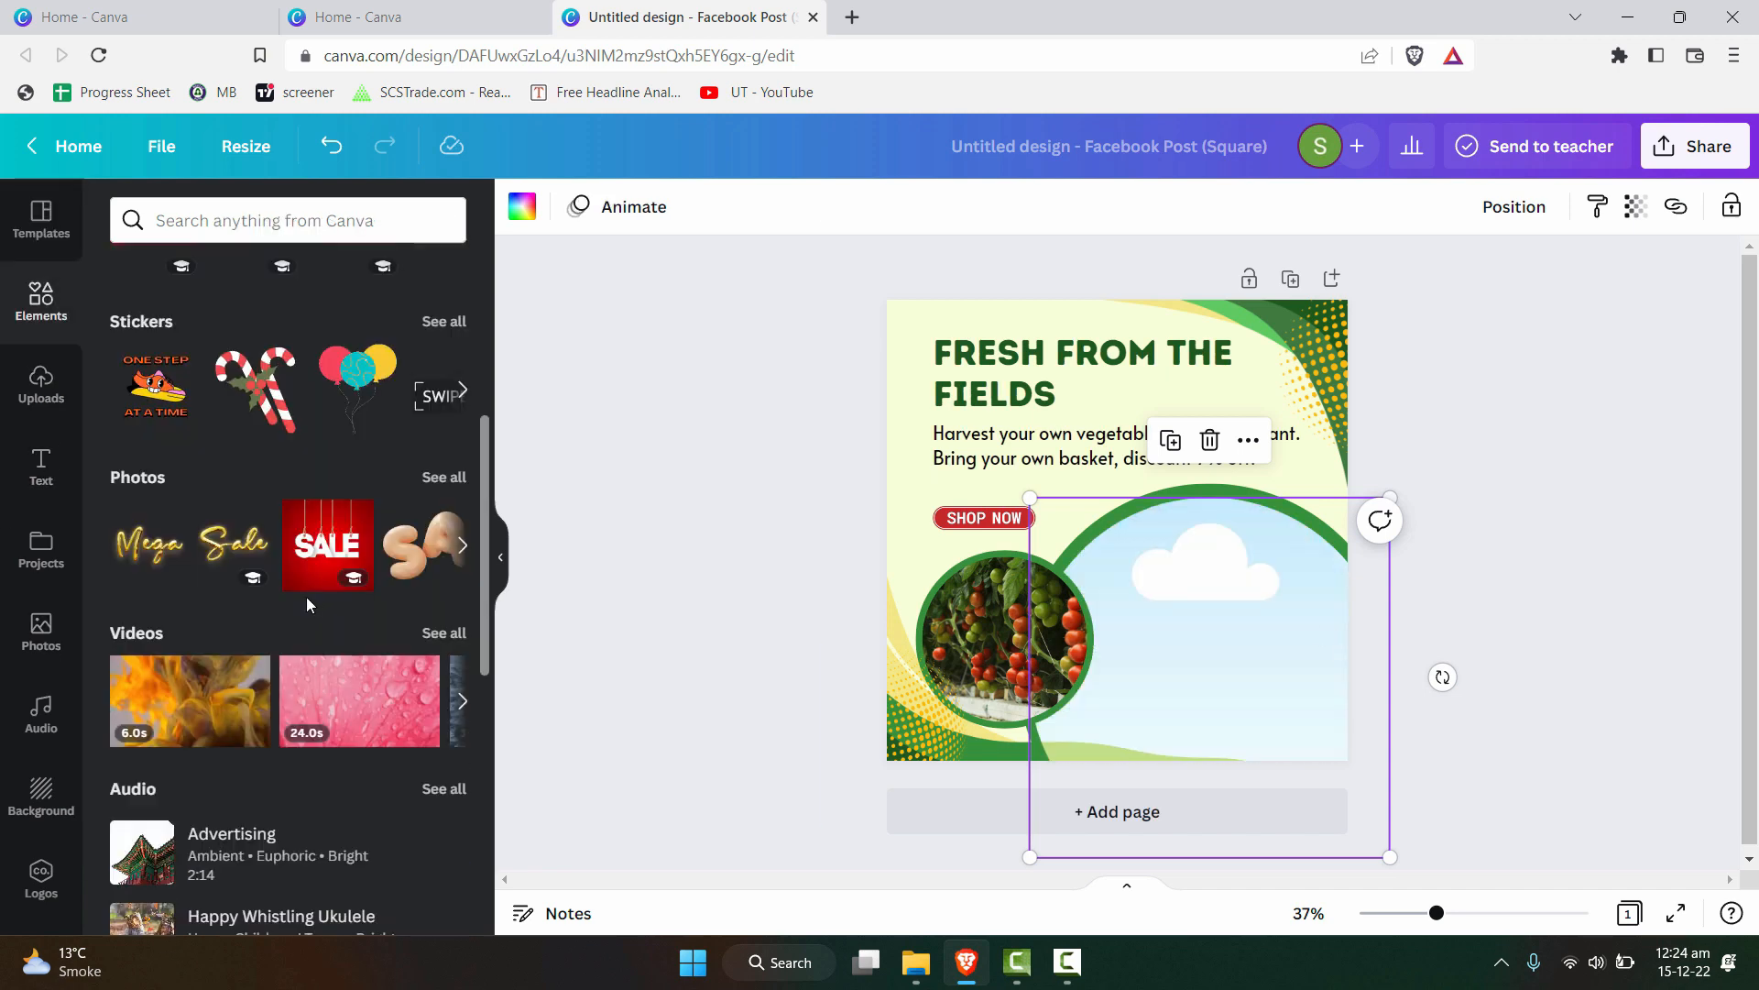
click(151, 639)
click(296, 249)
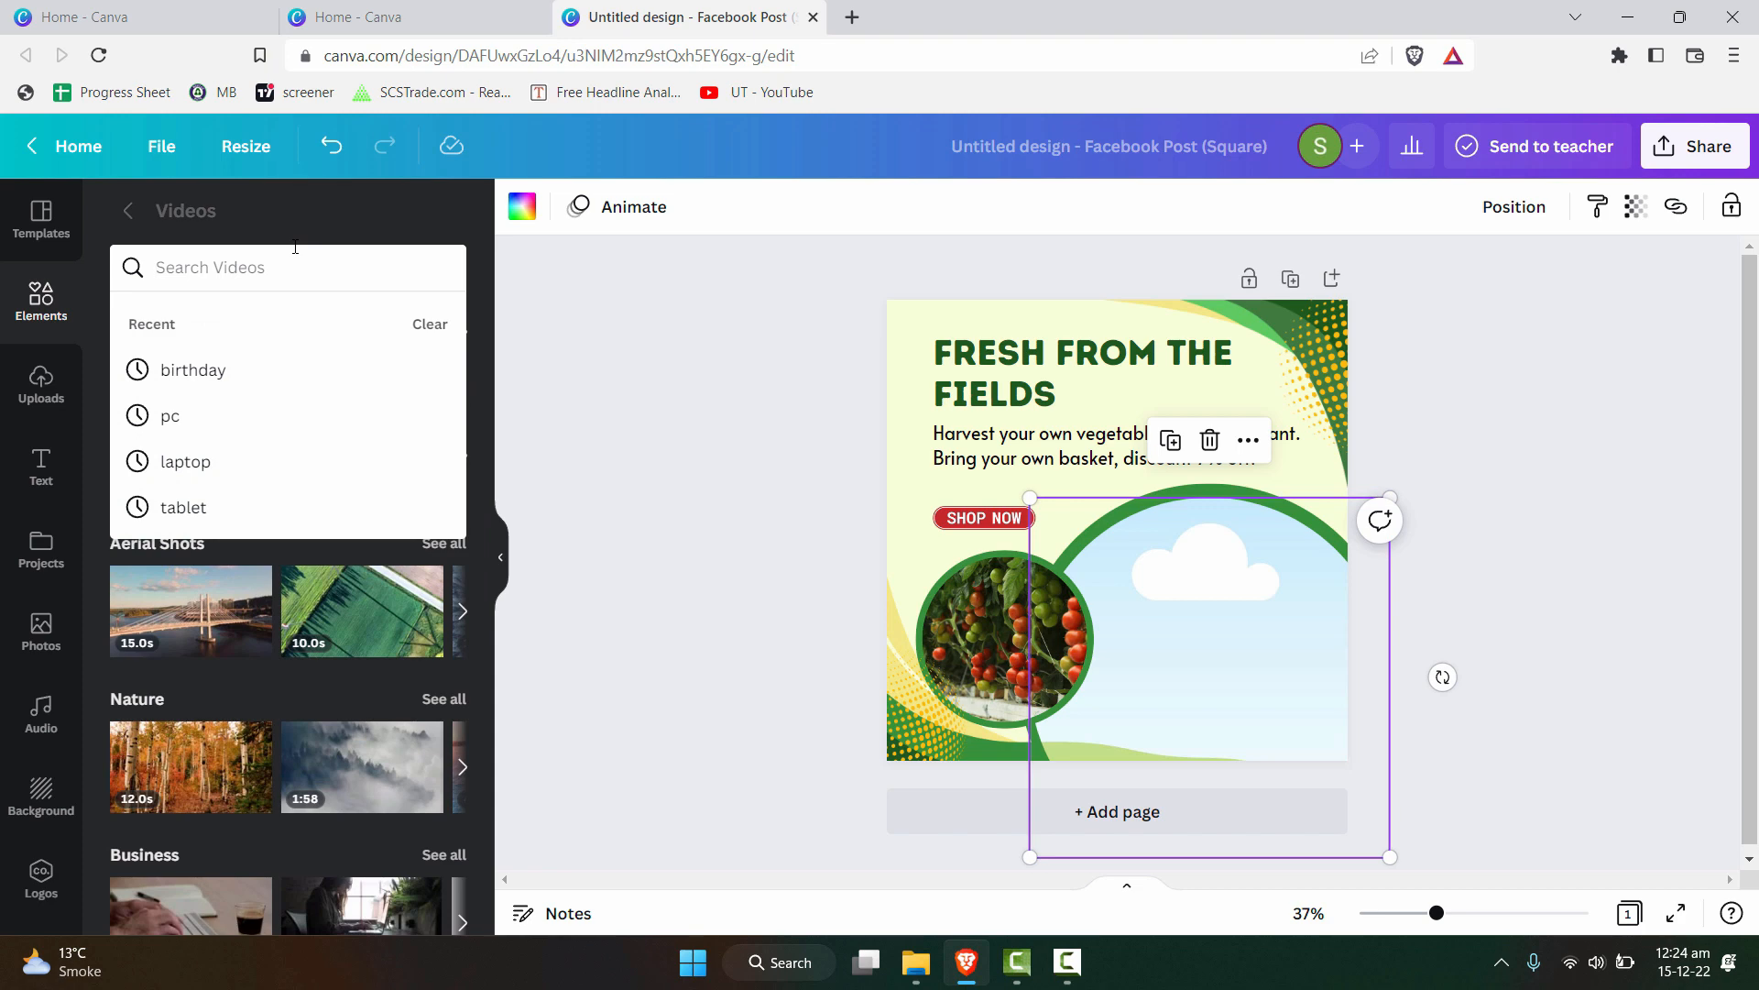
text(vegen)
key(BackSpace)
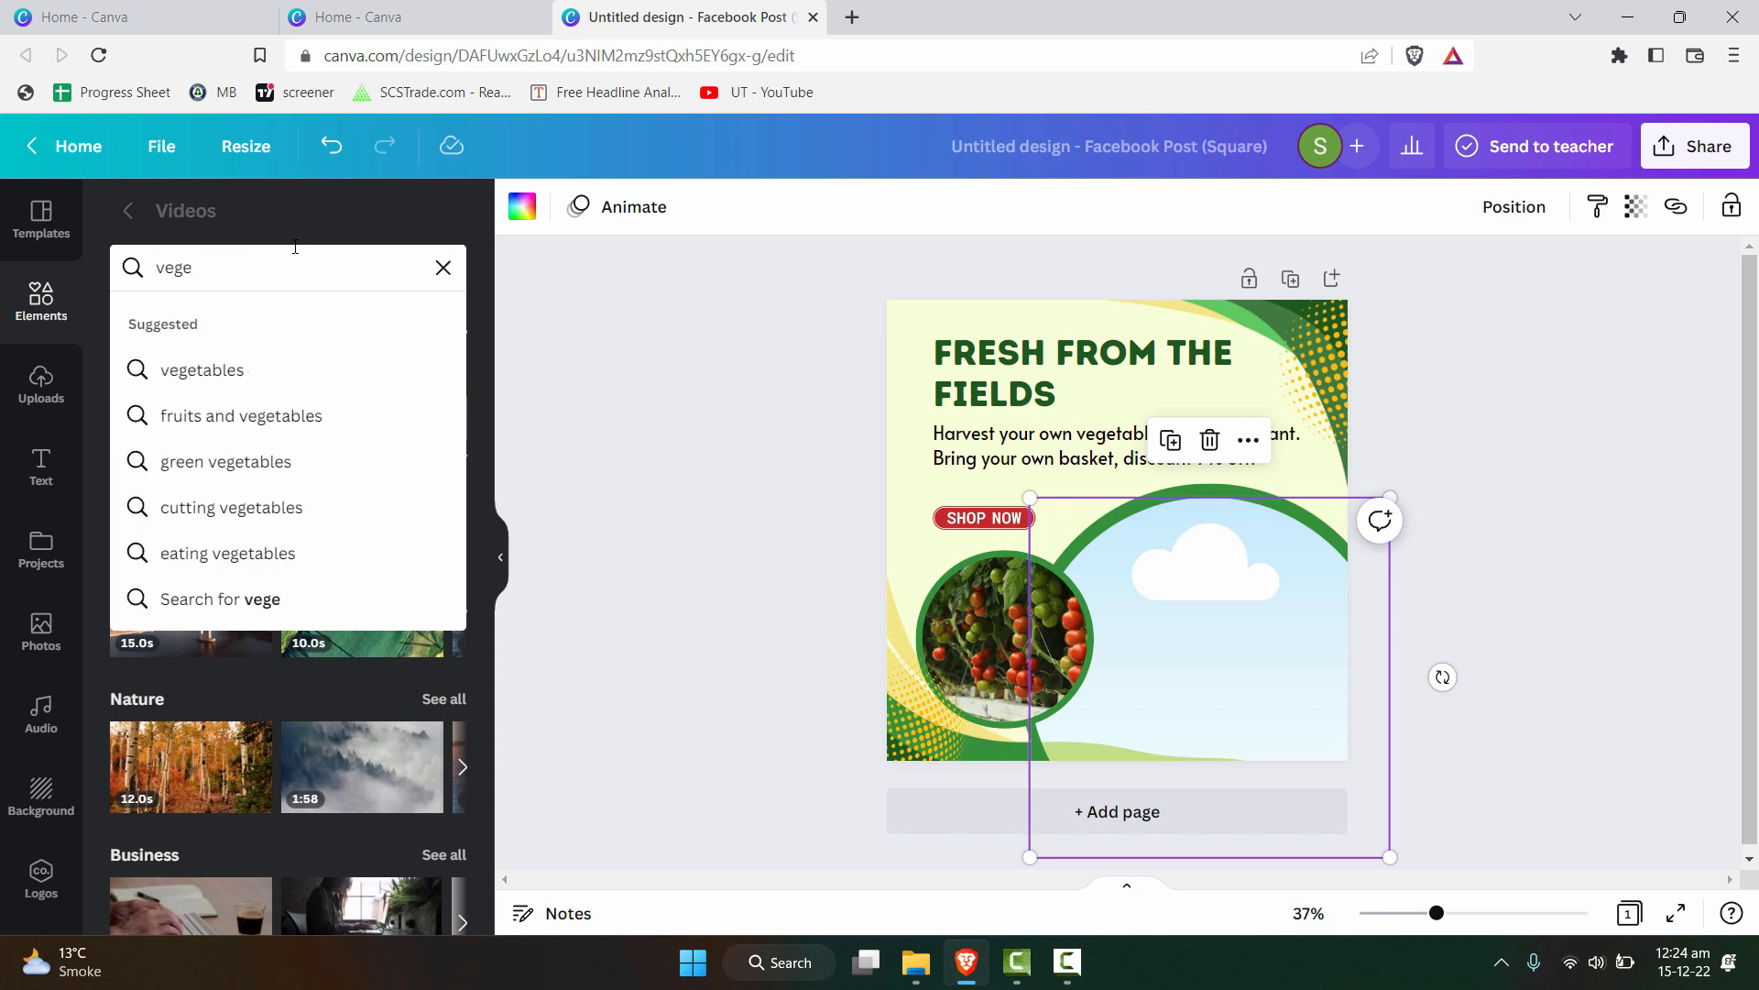
text(tables)
key(Return)
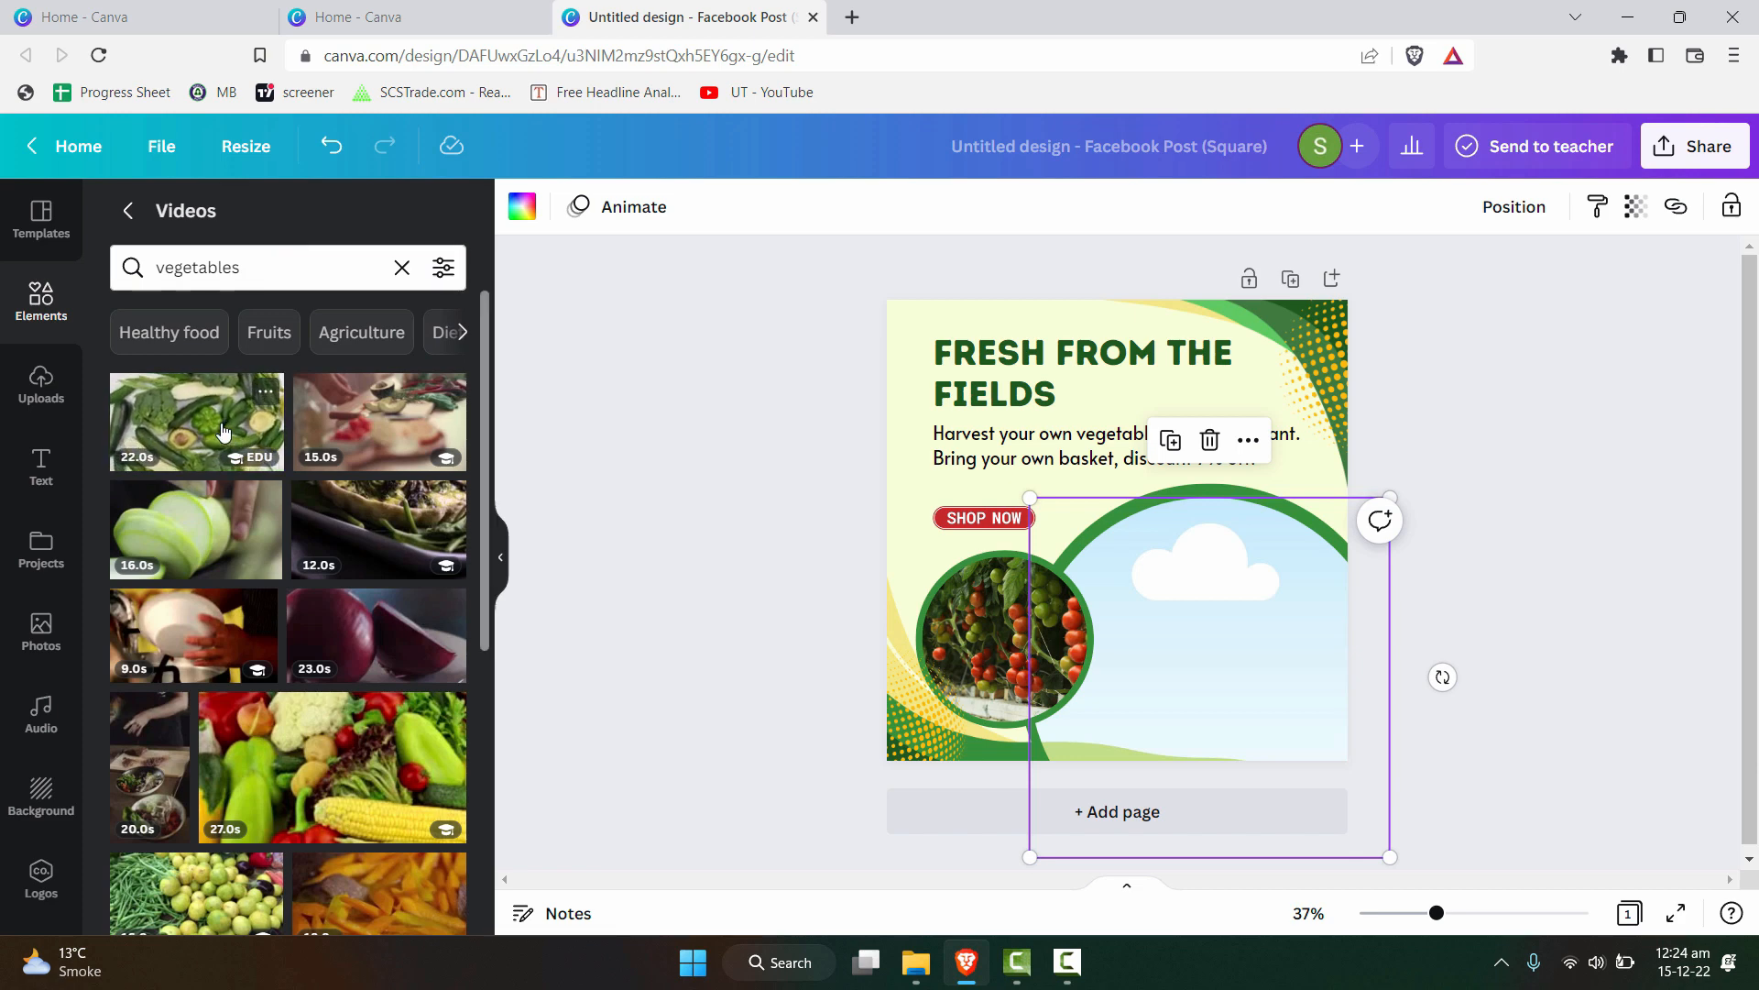
Place the 22-second green vegetables video from the search results into the large circular frame.
click(443, 274)
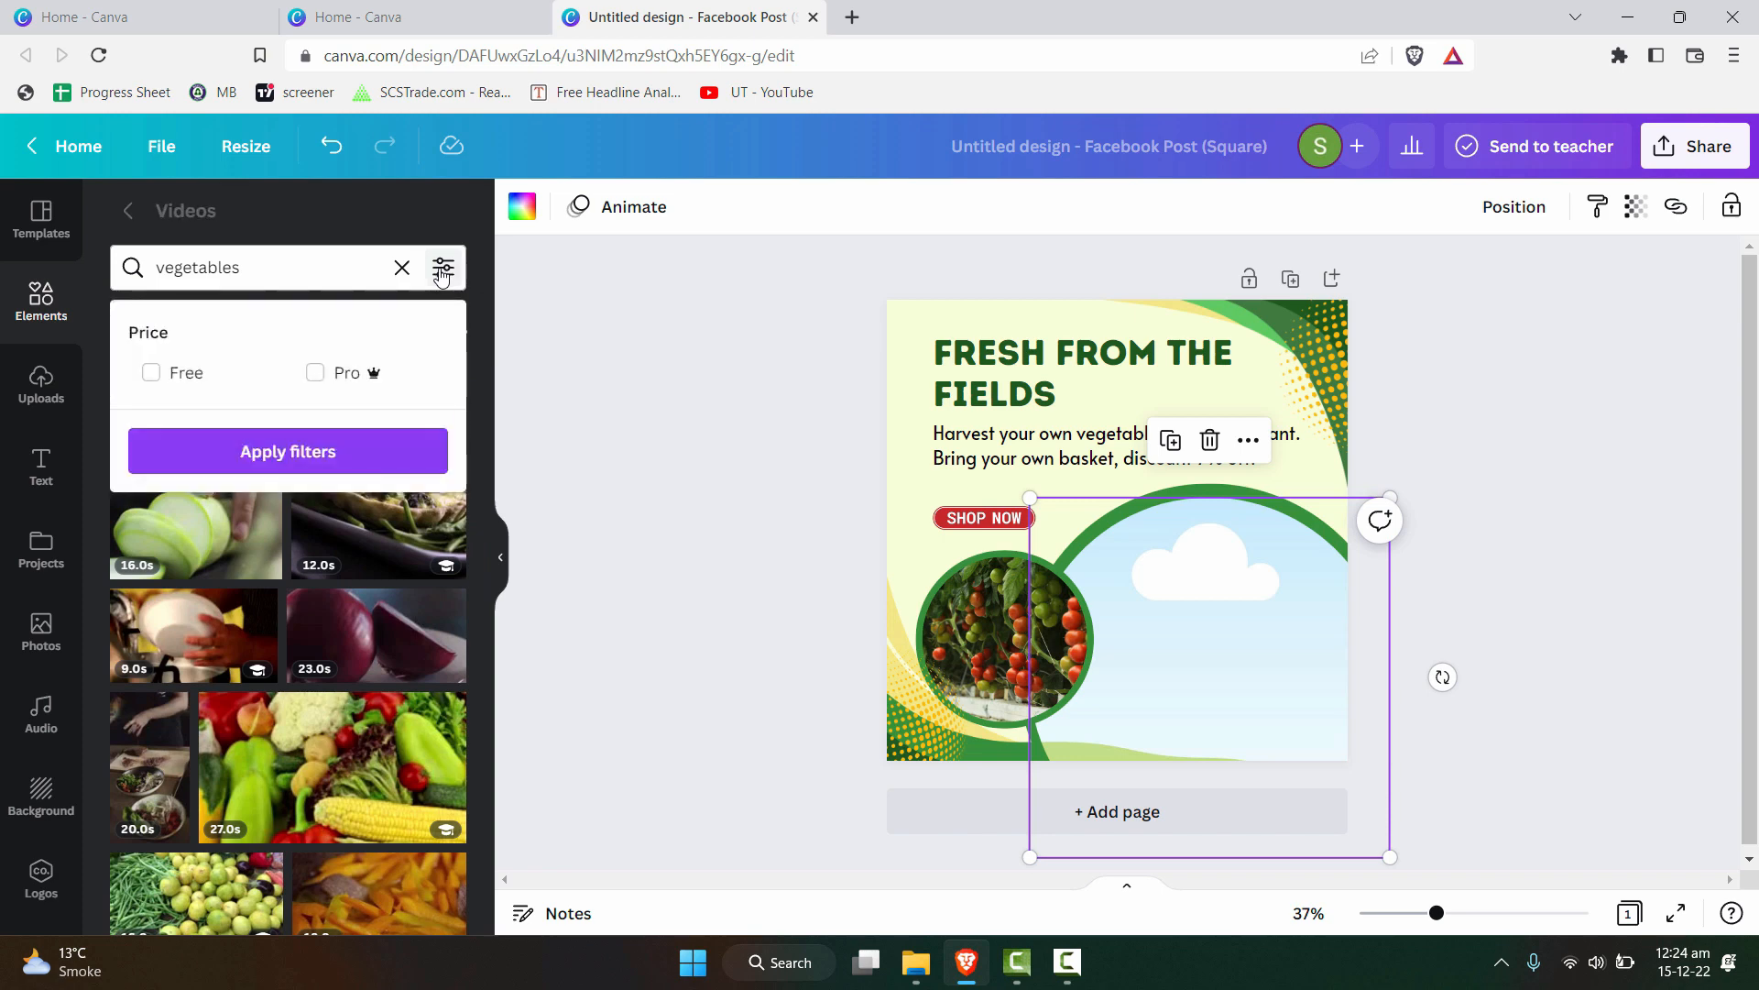
click(442, 274)
scroll(351, 757, down, 4)
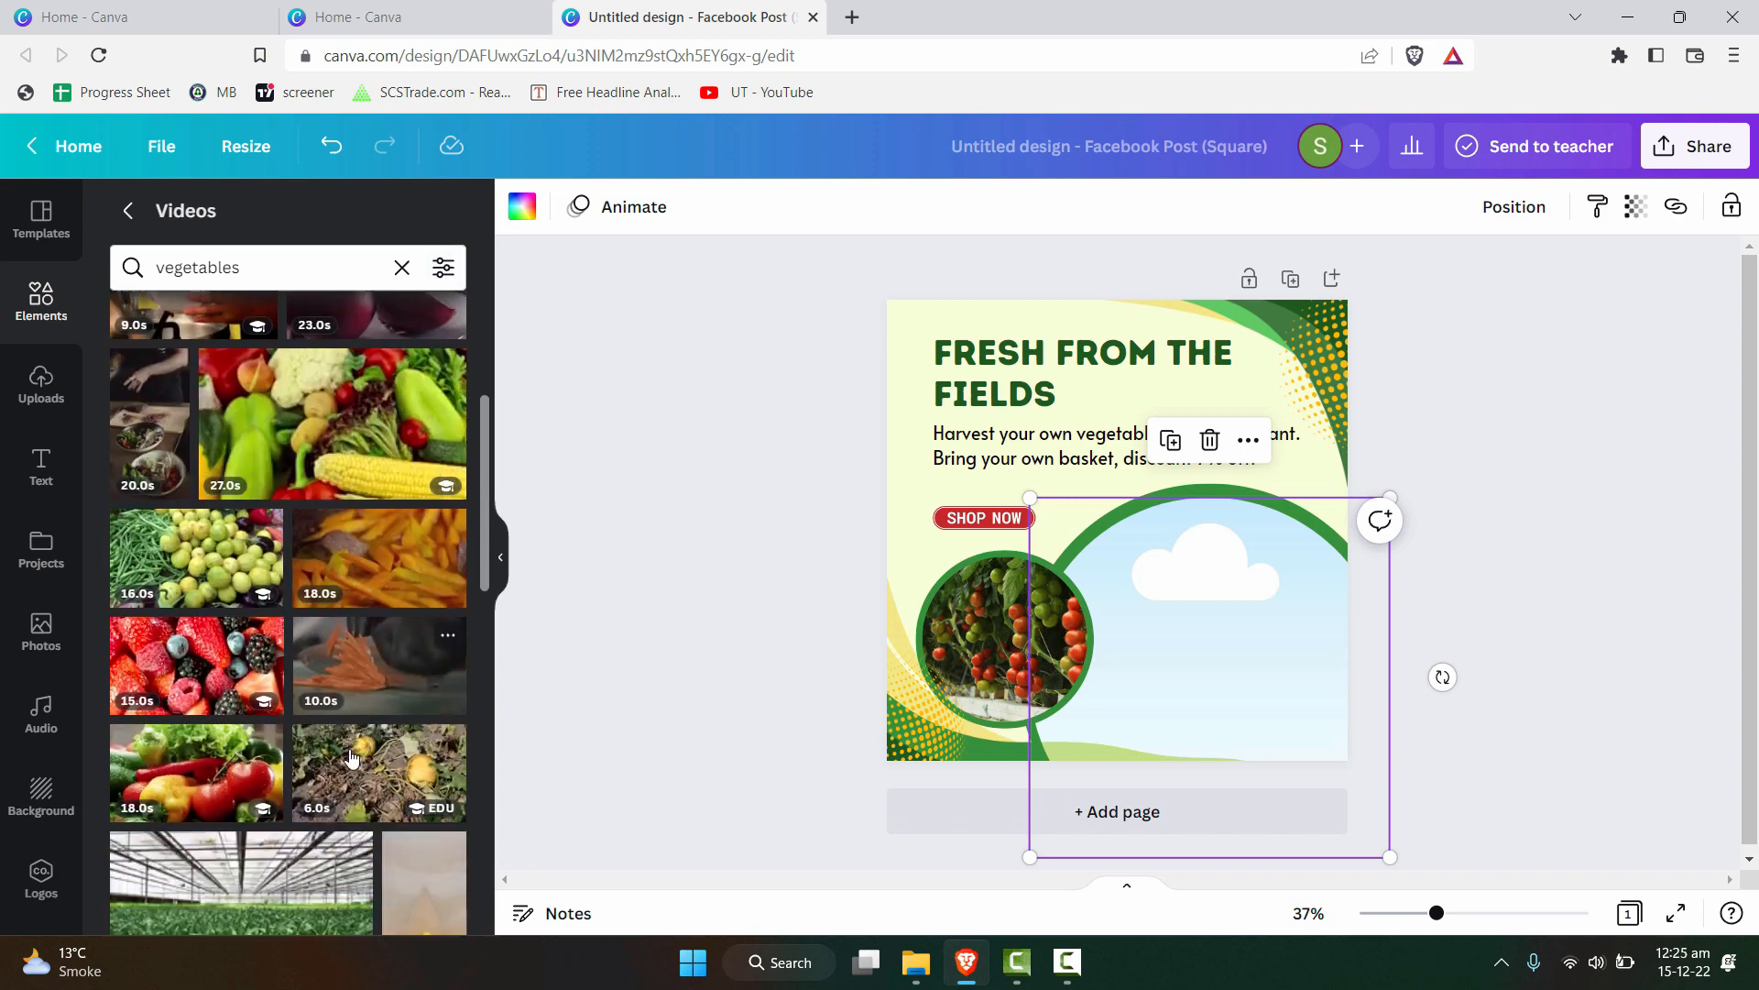
scroll(357, 770, down, 3)
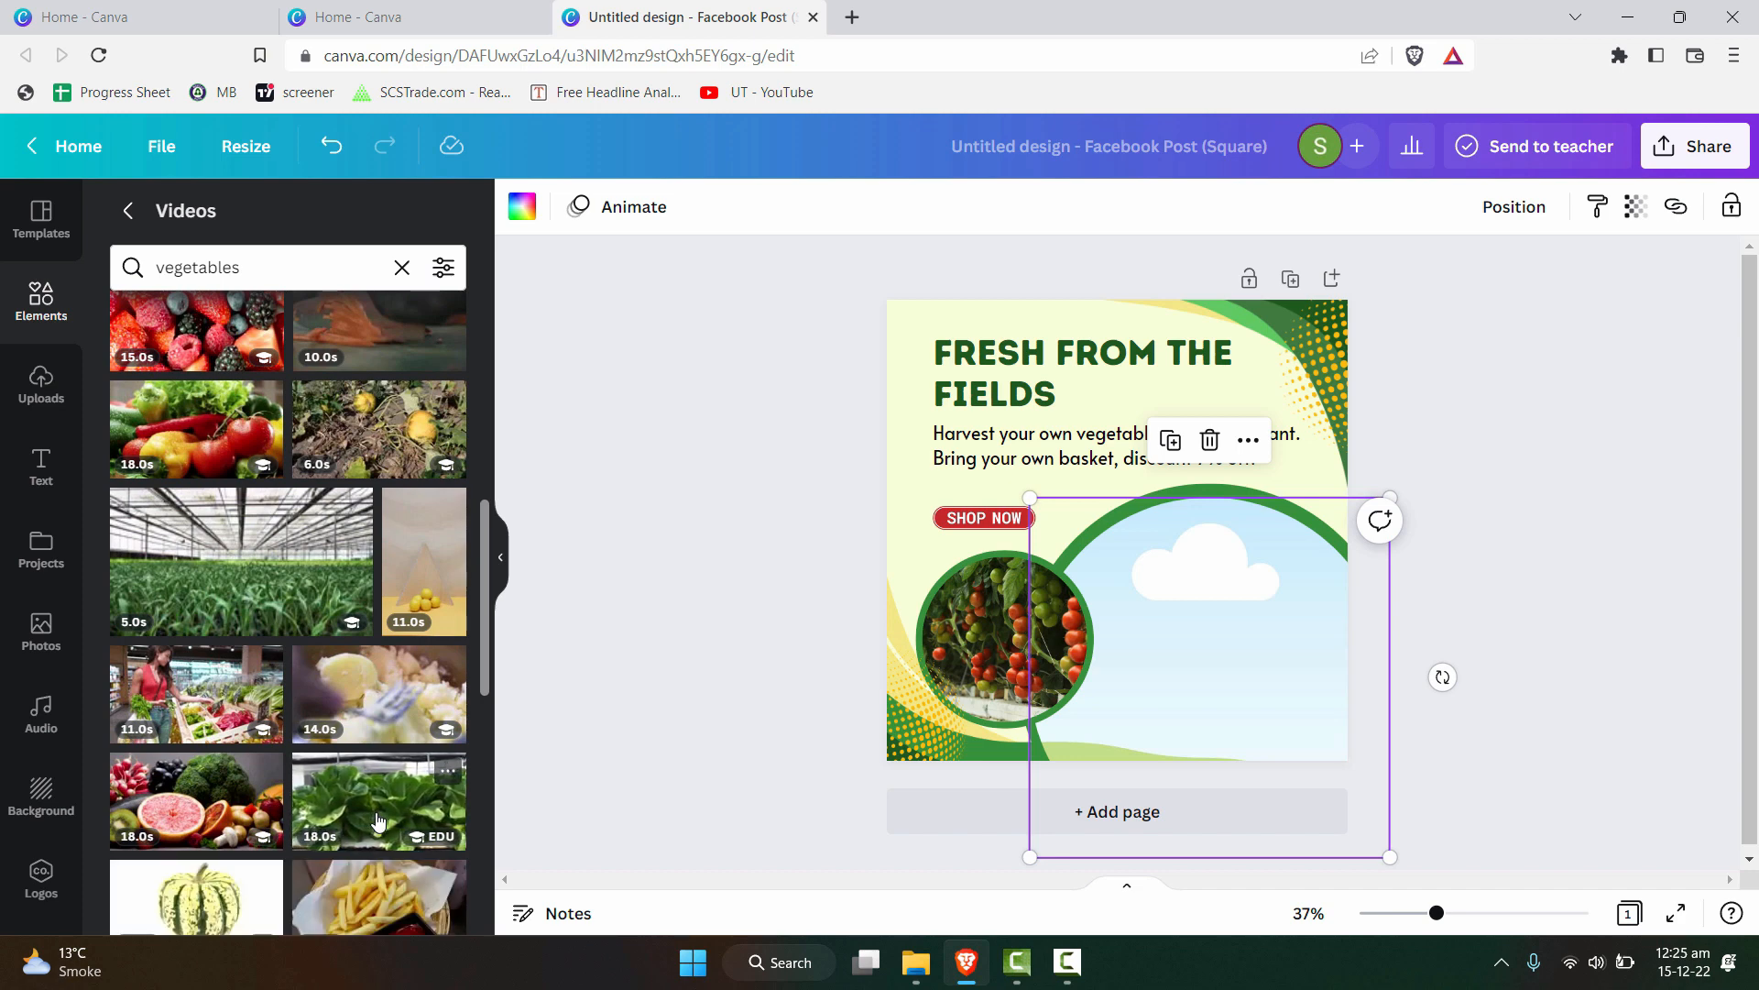
scroll(384, 806, up, 2)
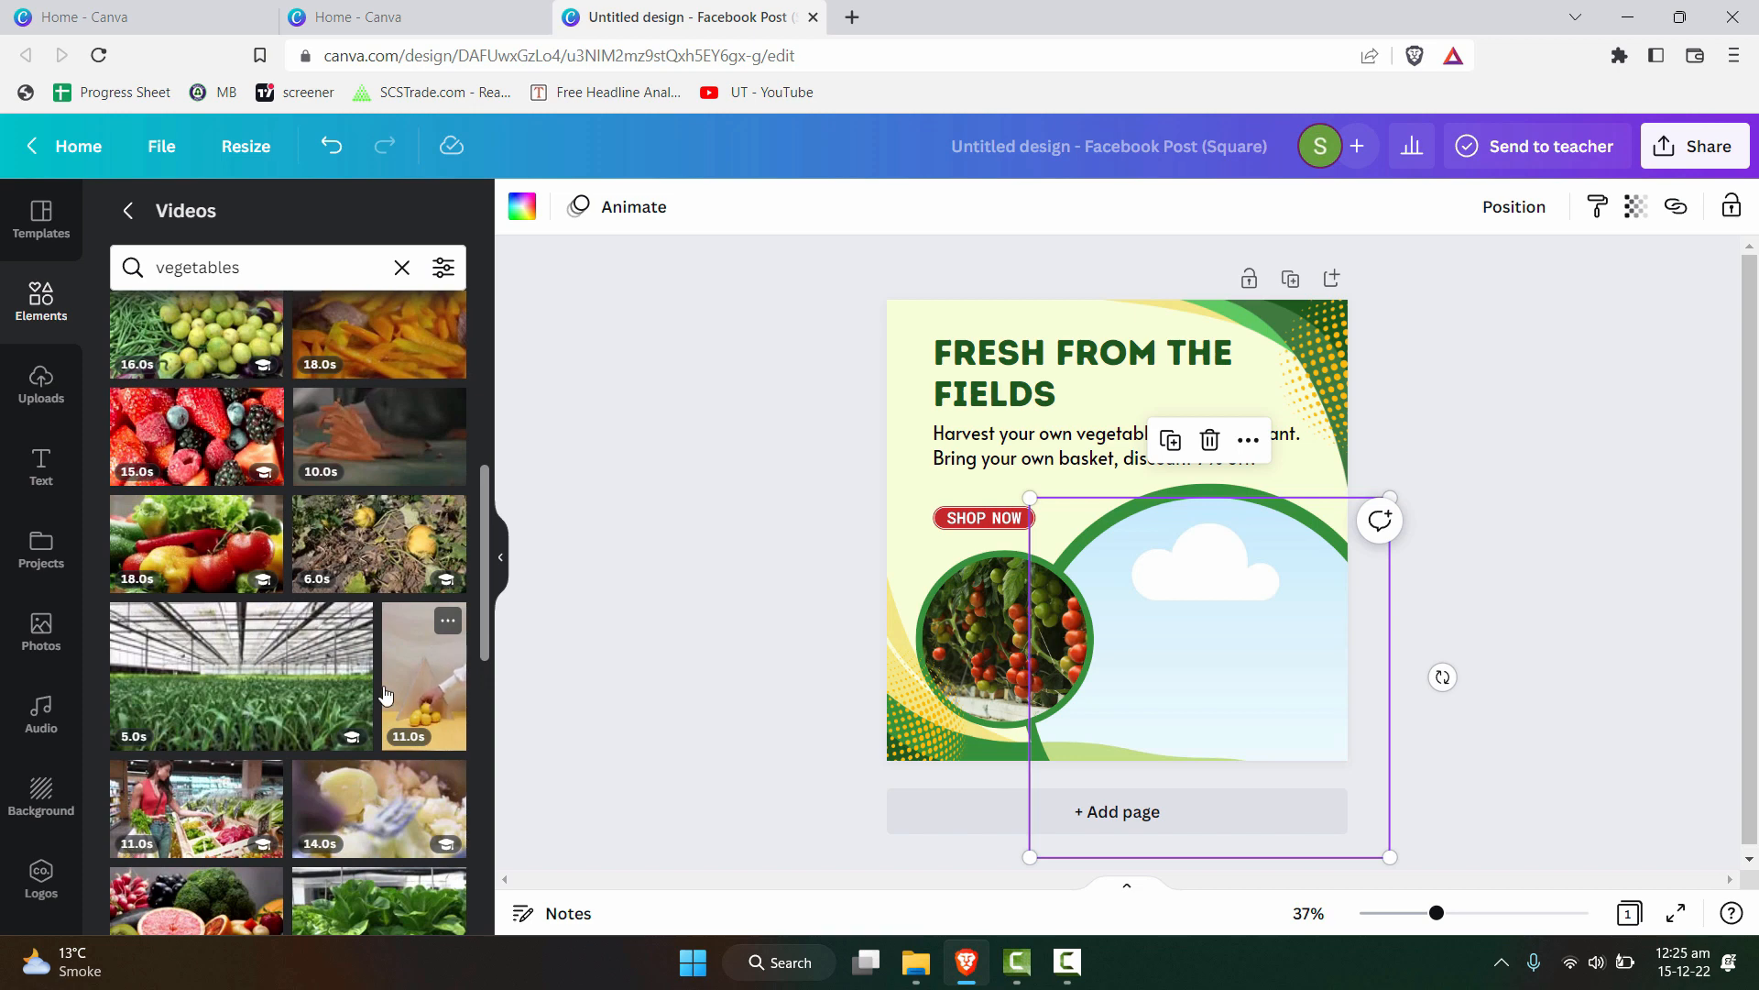
scroll(384, 703, down, 4)
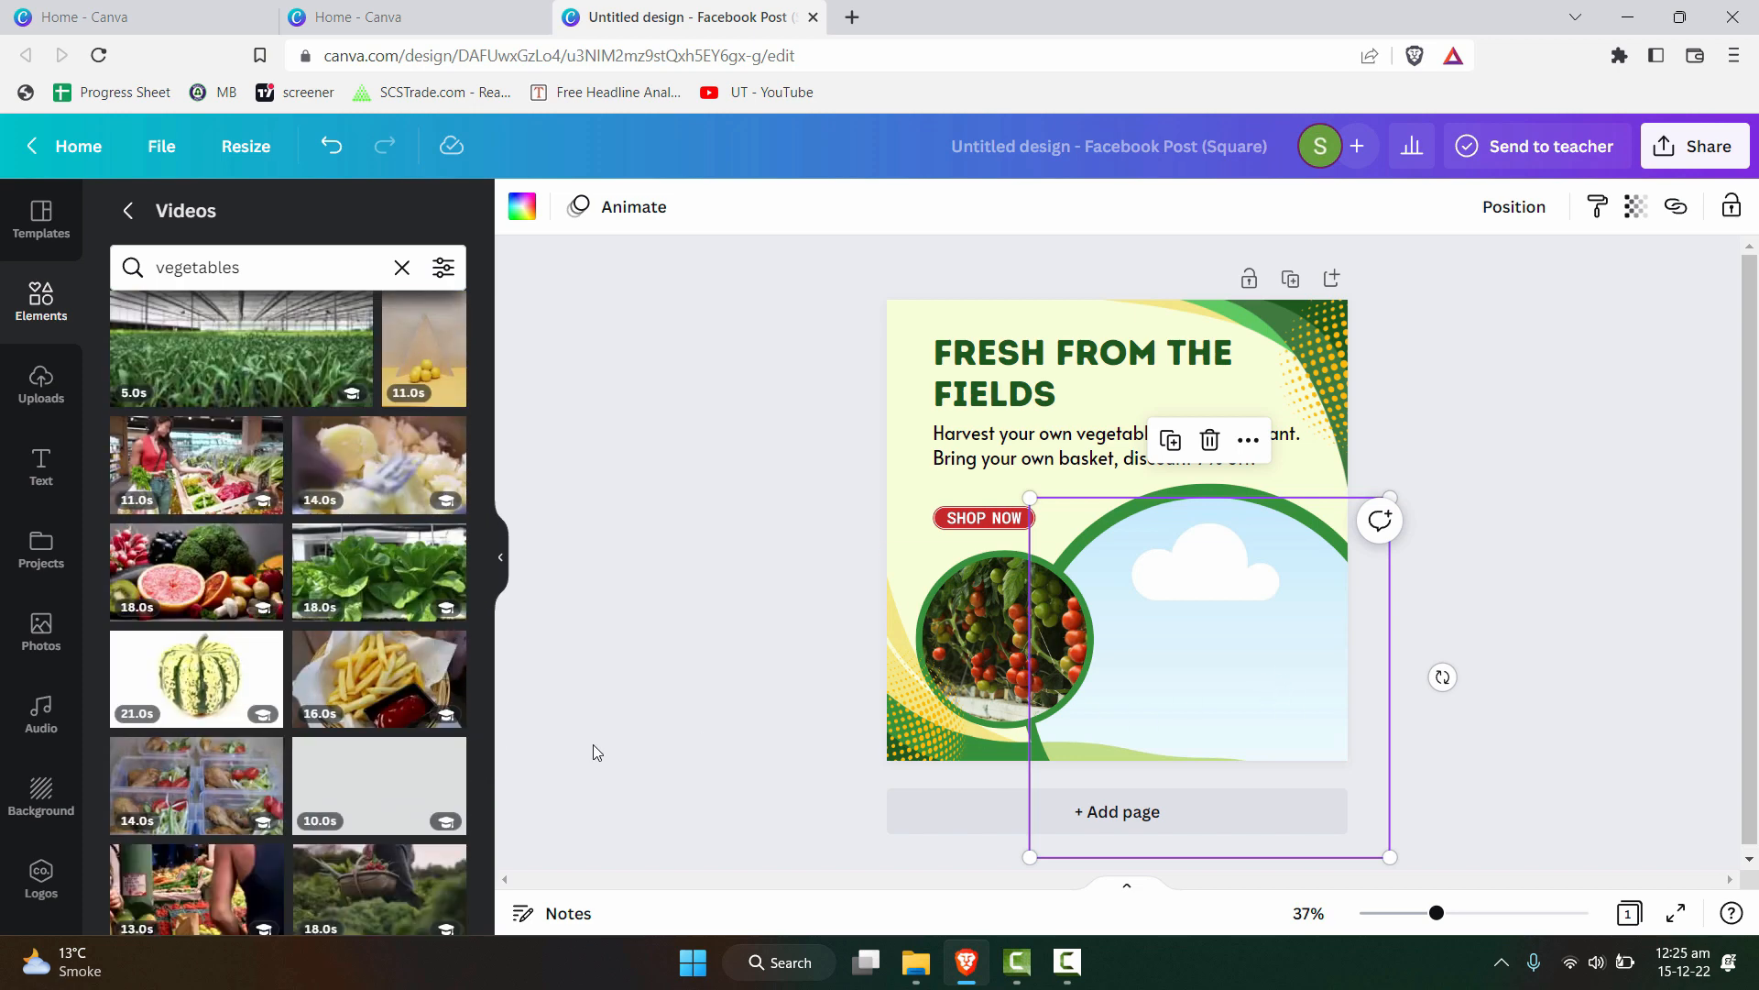
scroll(385, 816, down, 6)
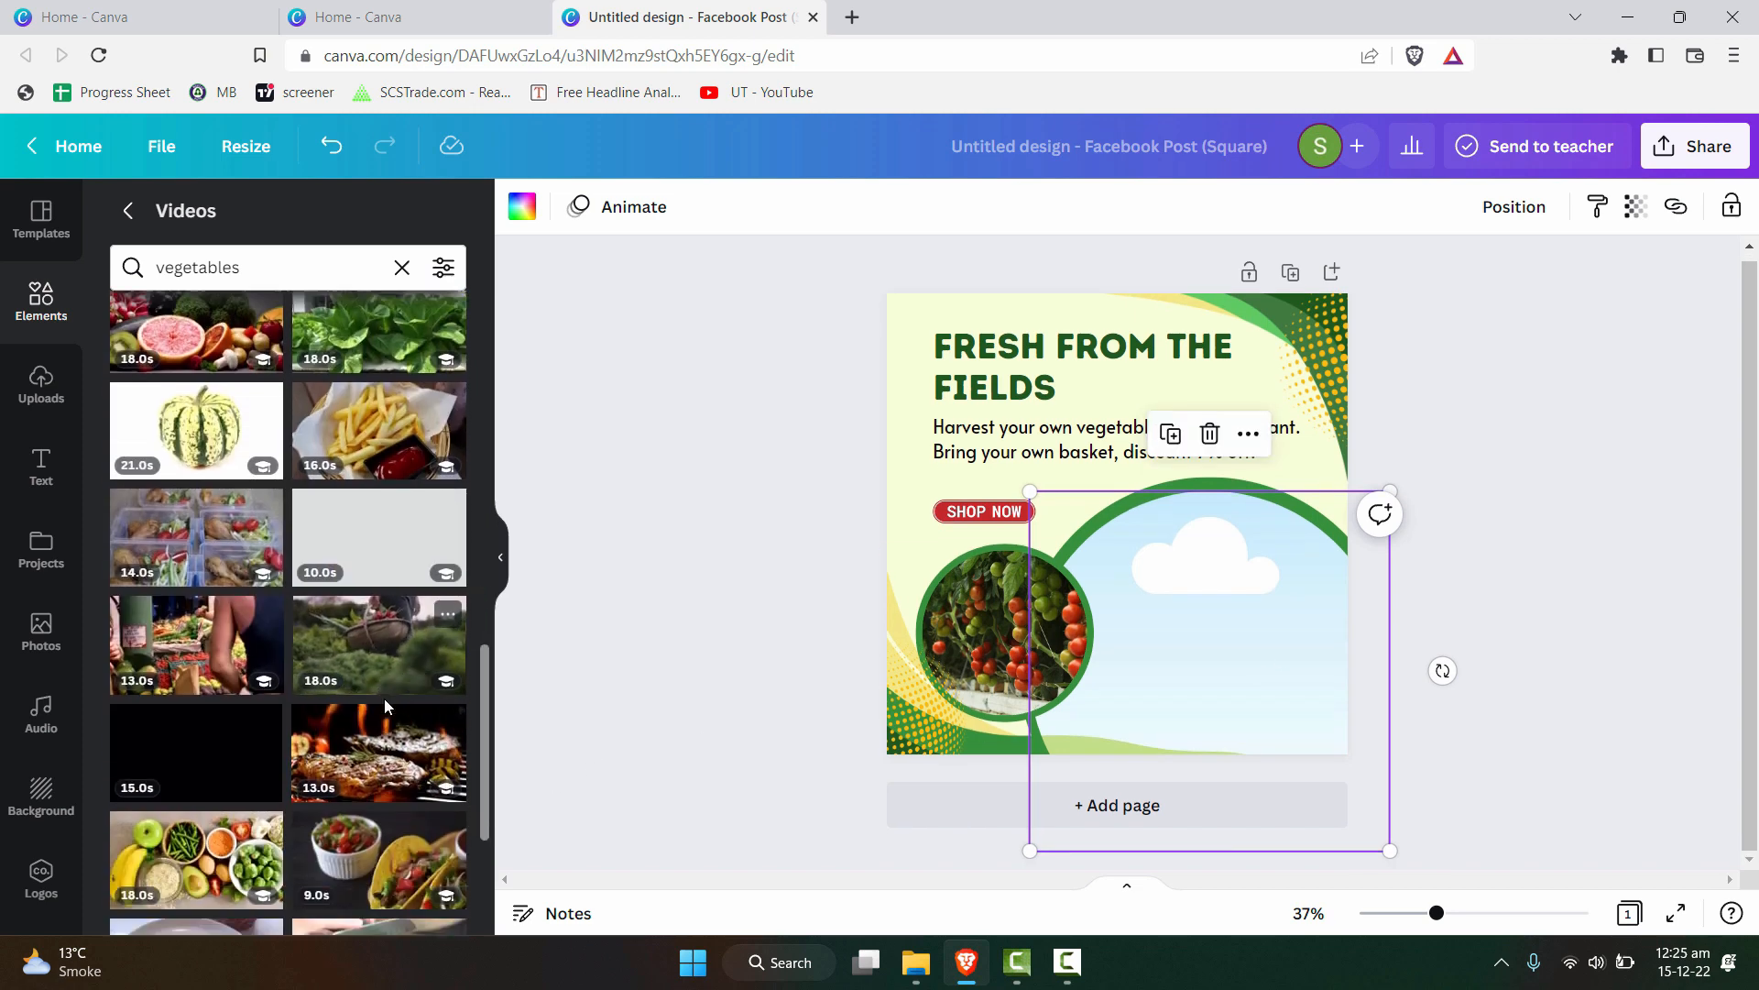
scroll(376, 692, down, 5)
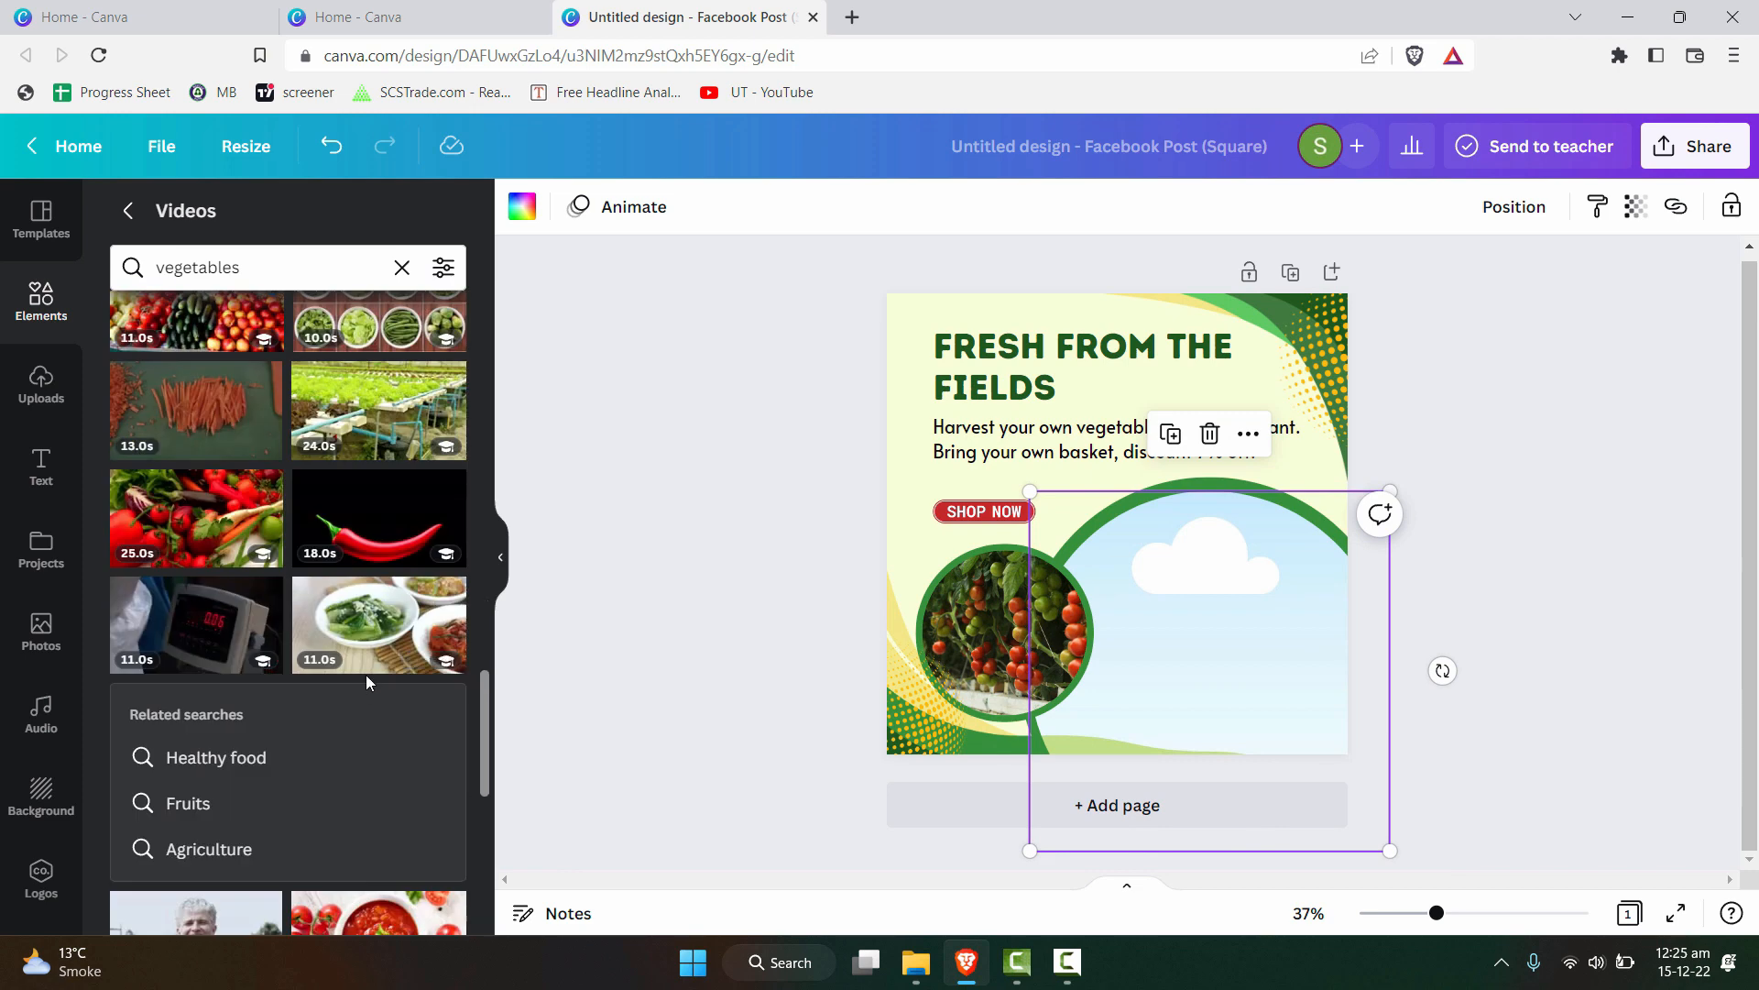
scroll(394, 550, up, 10)
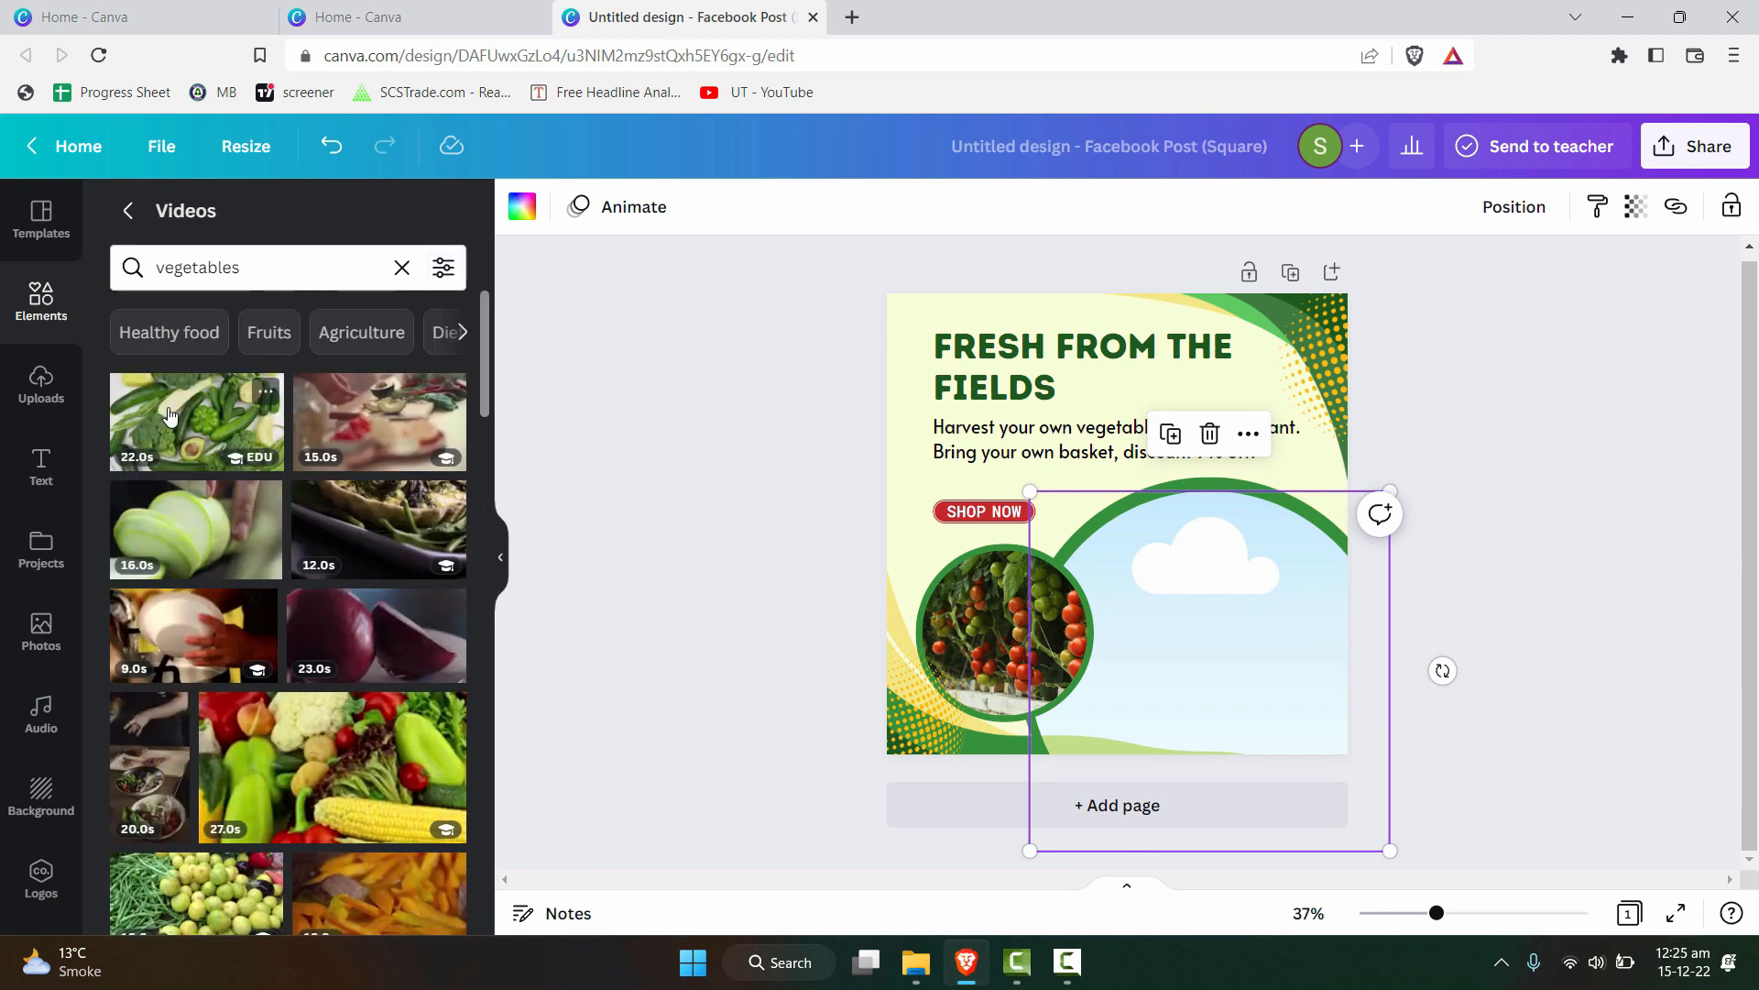
drag(968, 672, 1186, 679)
click(1706, 661)
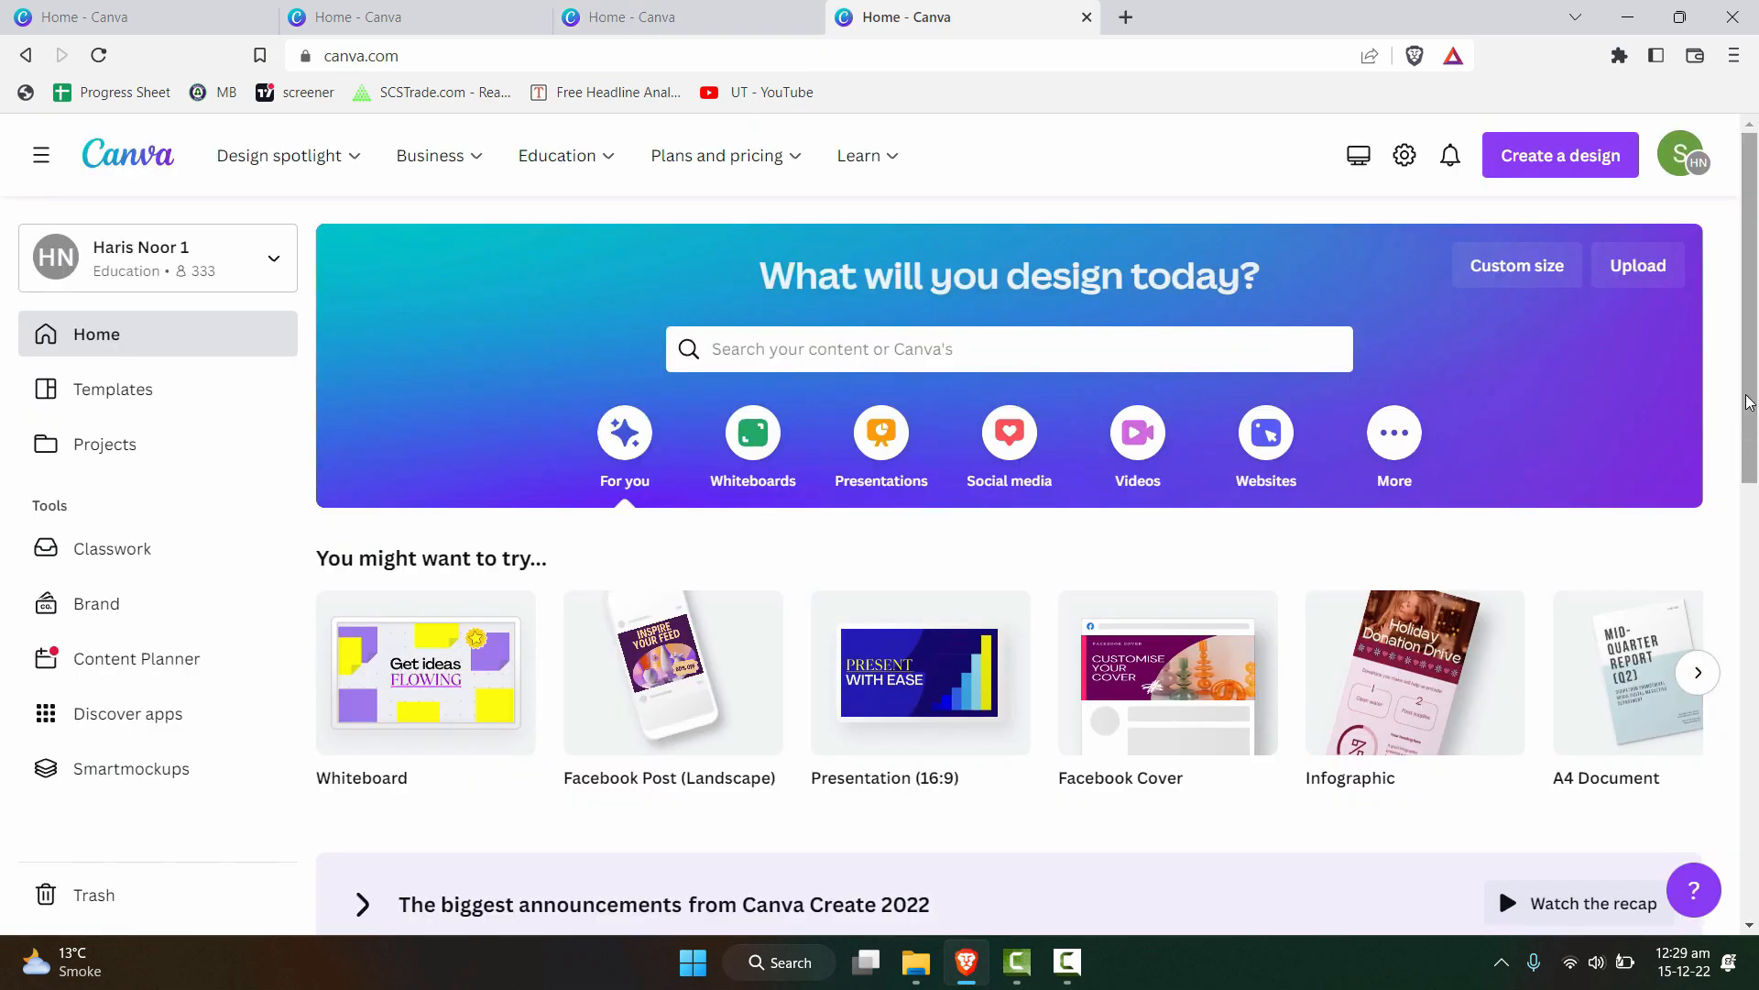
Open the Business & Money Management Webinar video from the recent designs and add a second page to it.
scroll(1751, 403, down, 7)
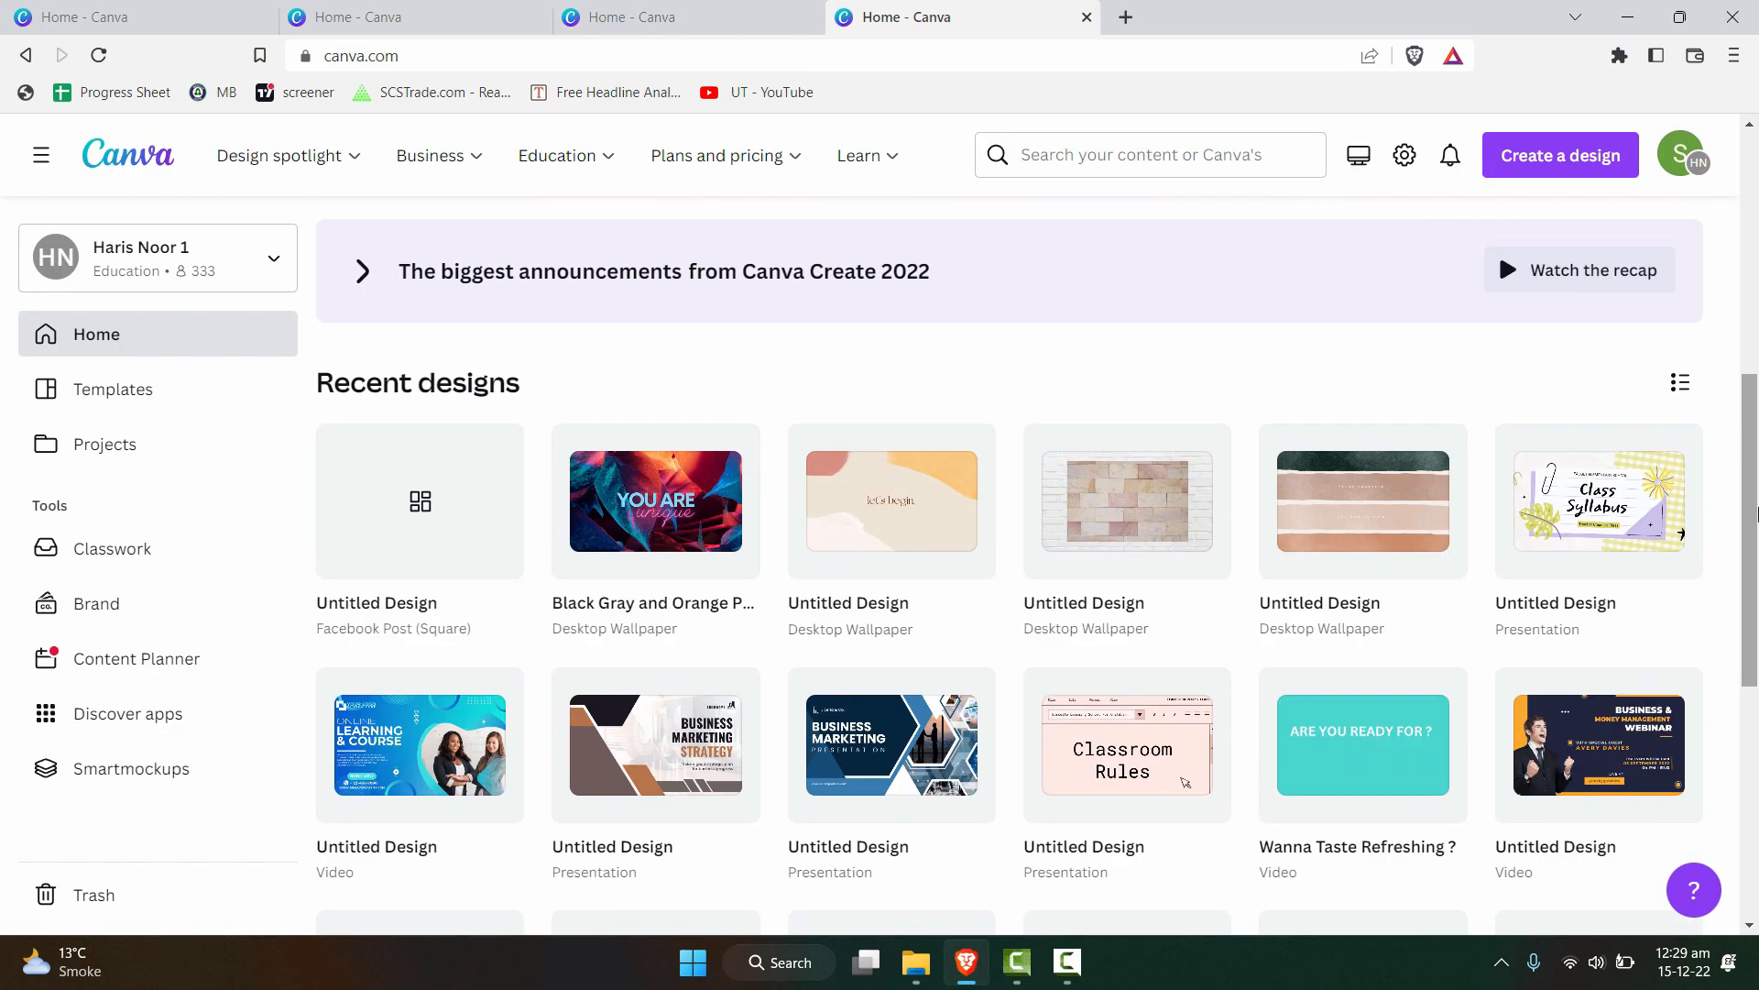
click(1595, 757)
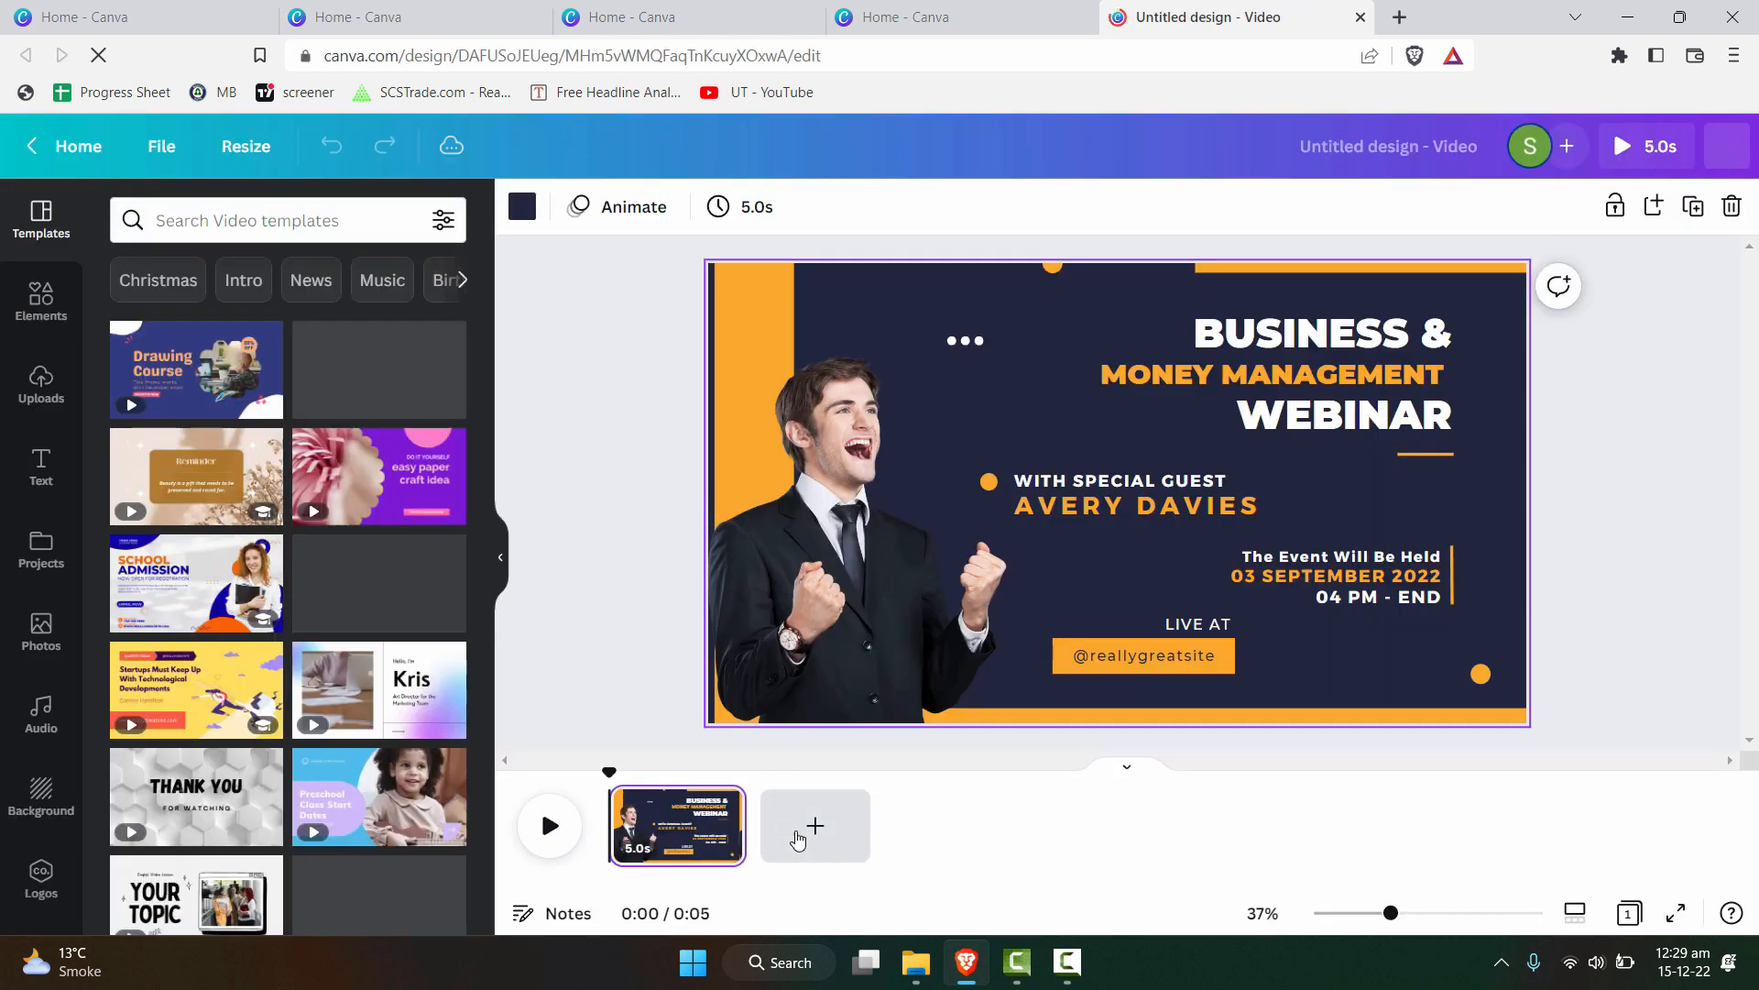
click(798, 839)
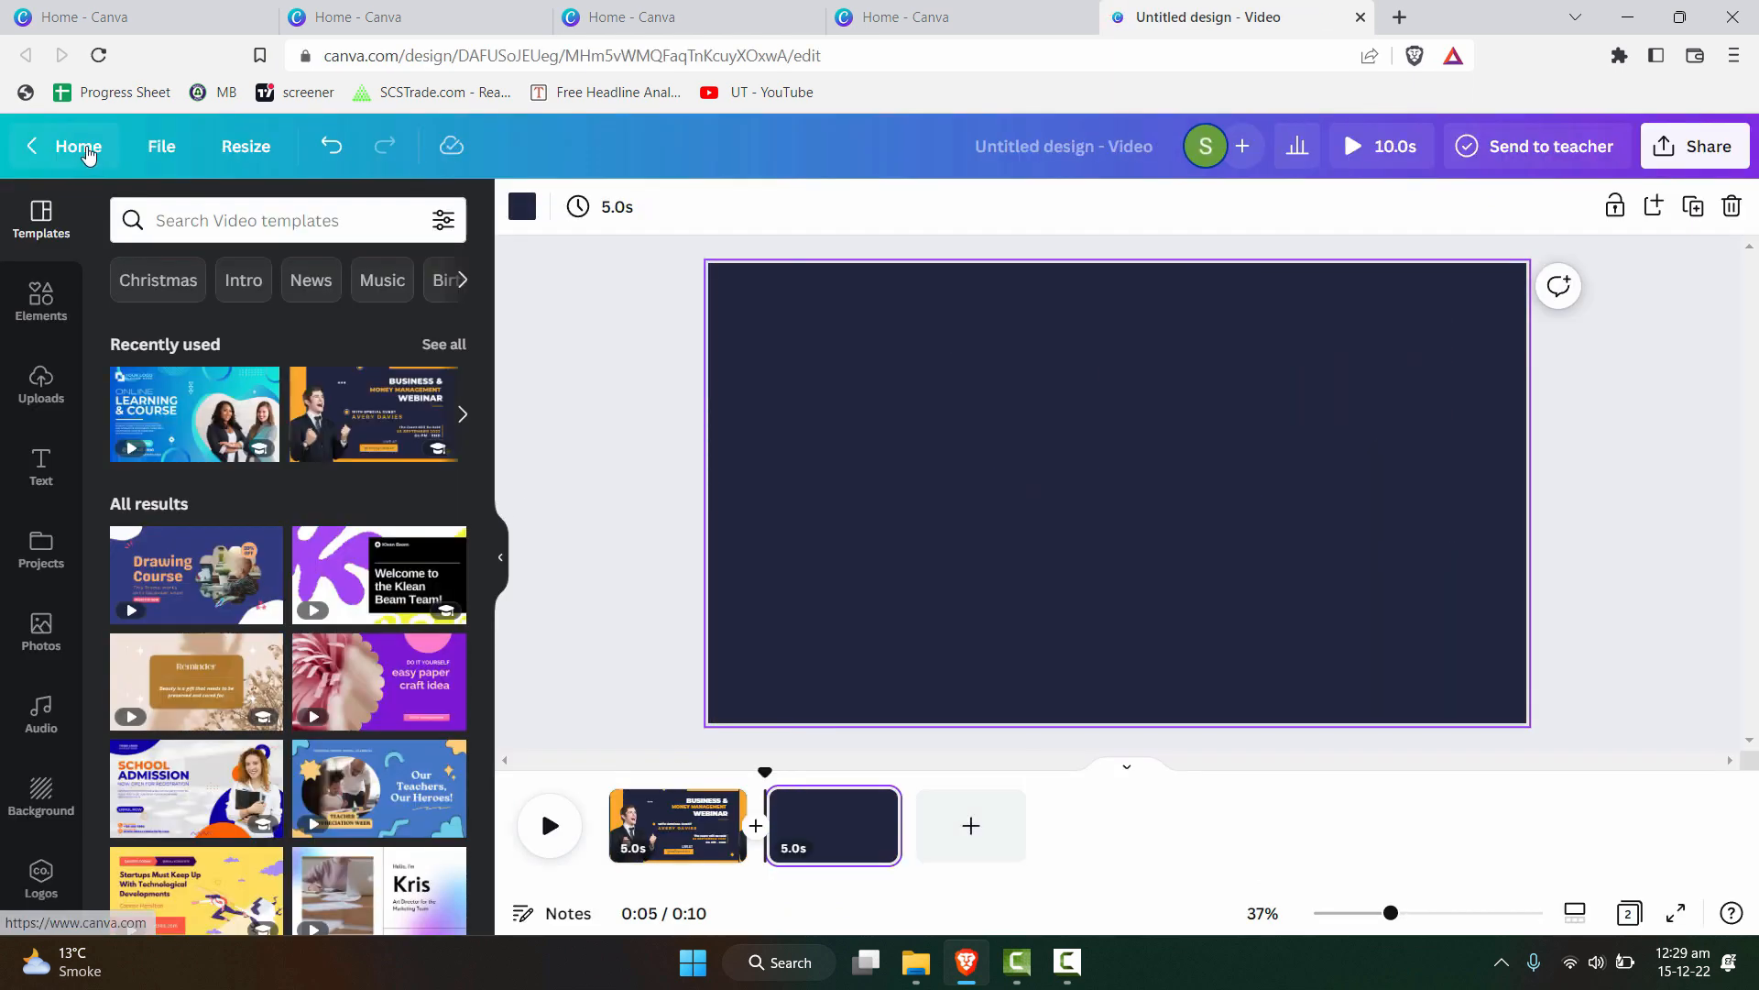
Return to the home page and create a new Cool Desktop Wallpaper design.
click(31, 148)
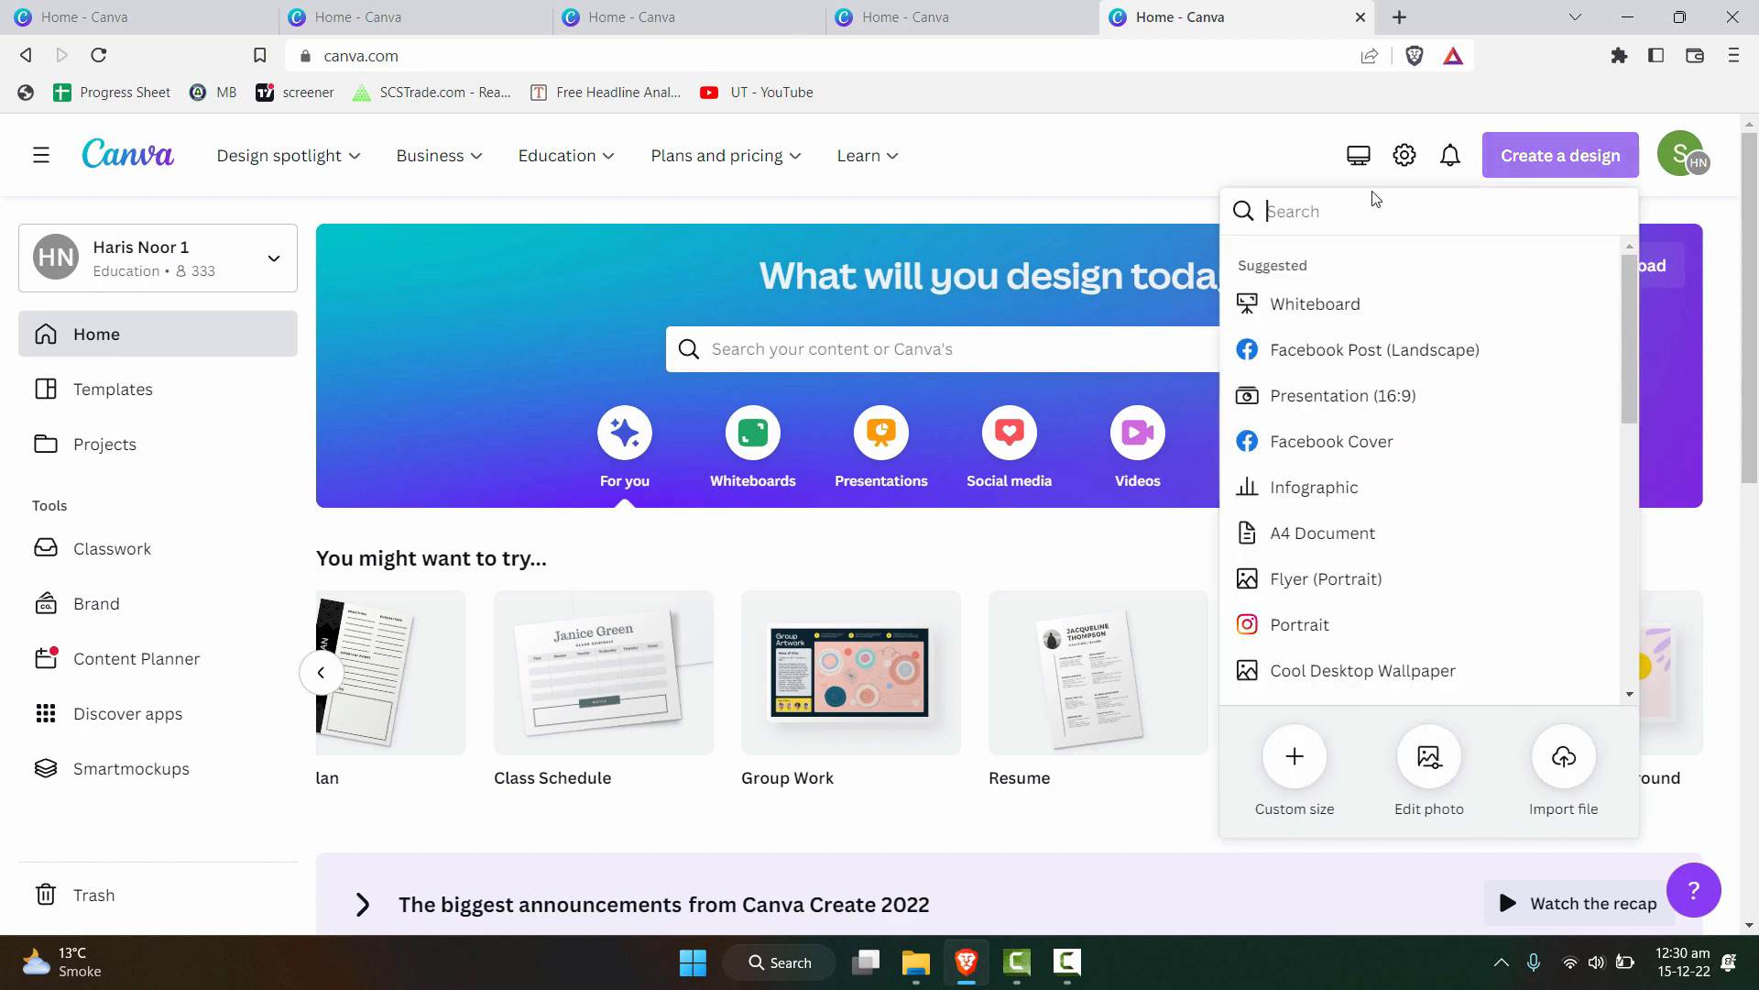
click(1558, 156)
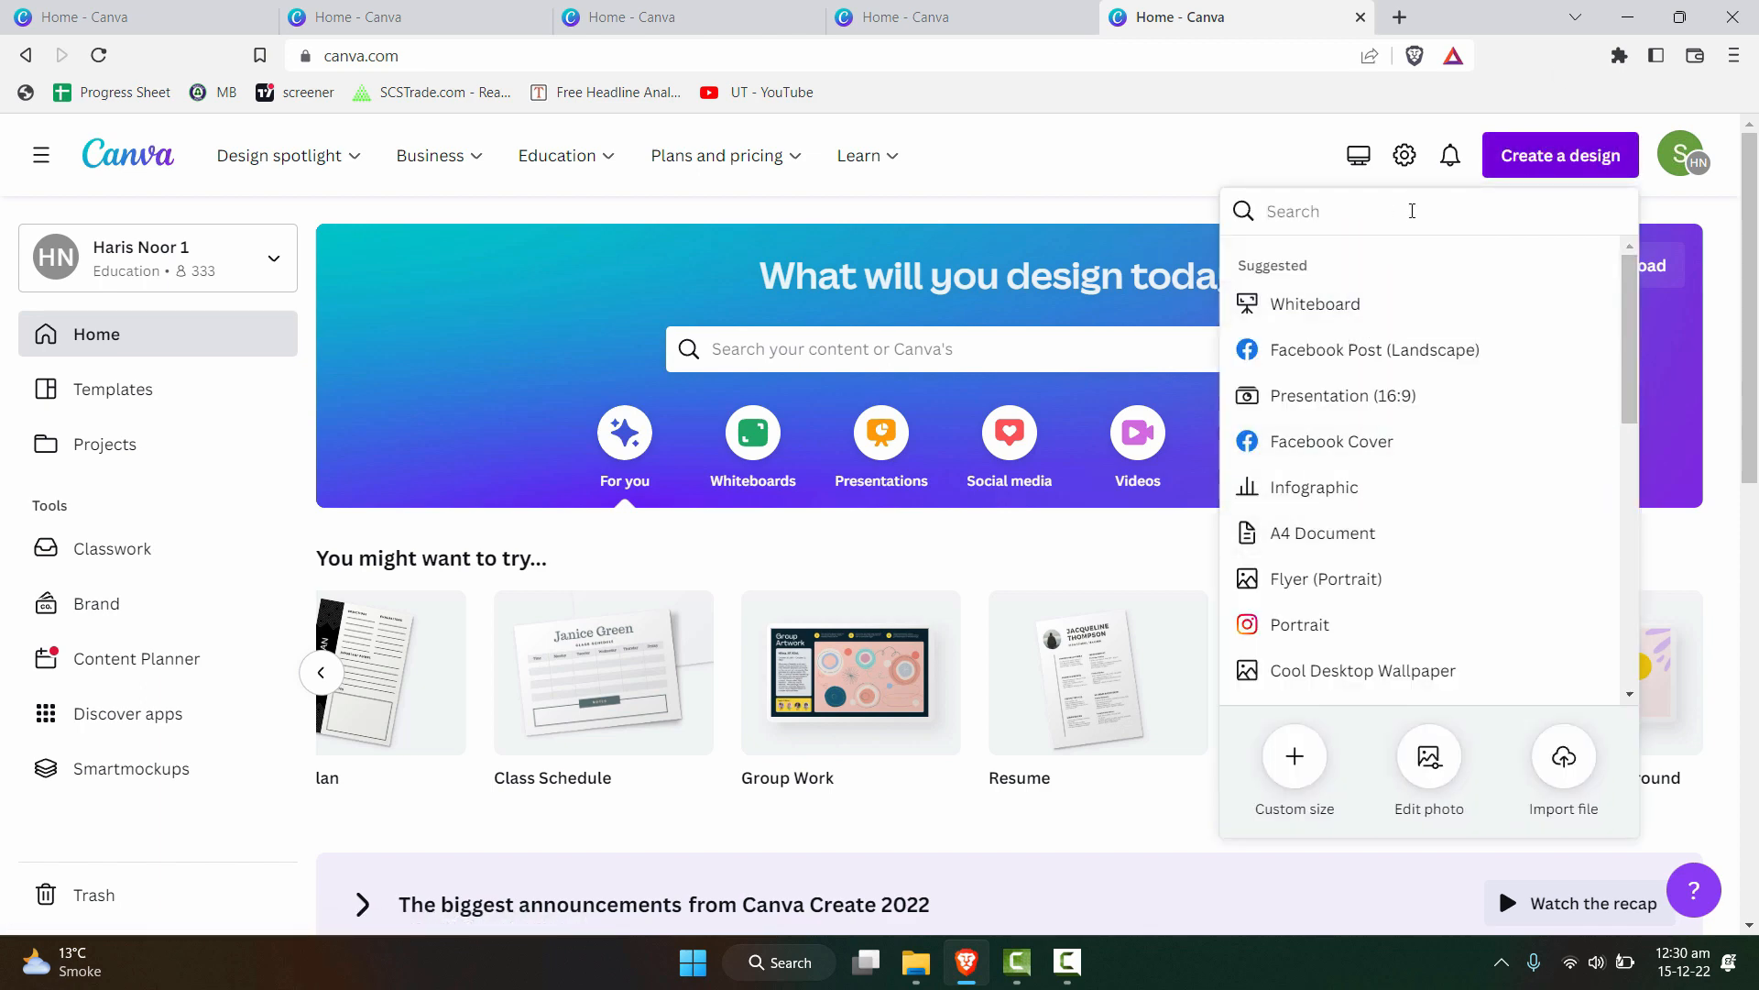
scroll(1473, 325, down, 3)
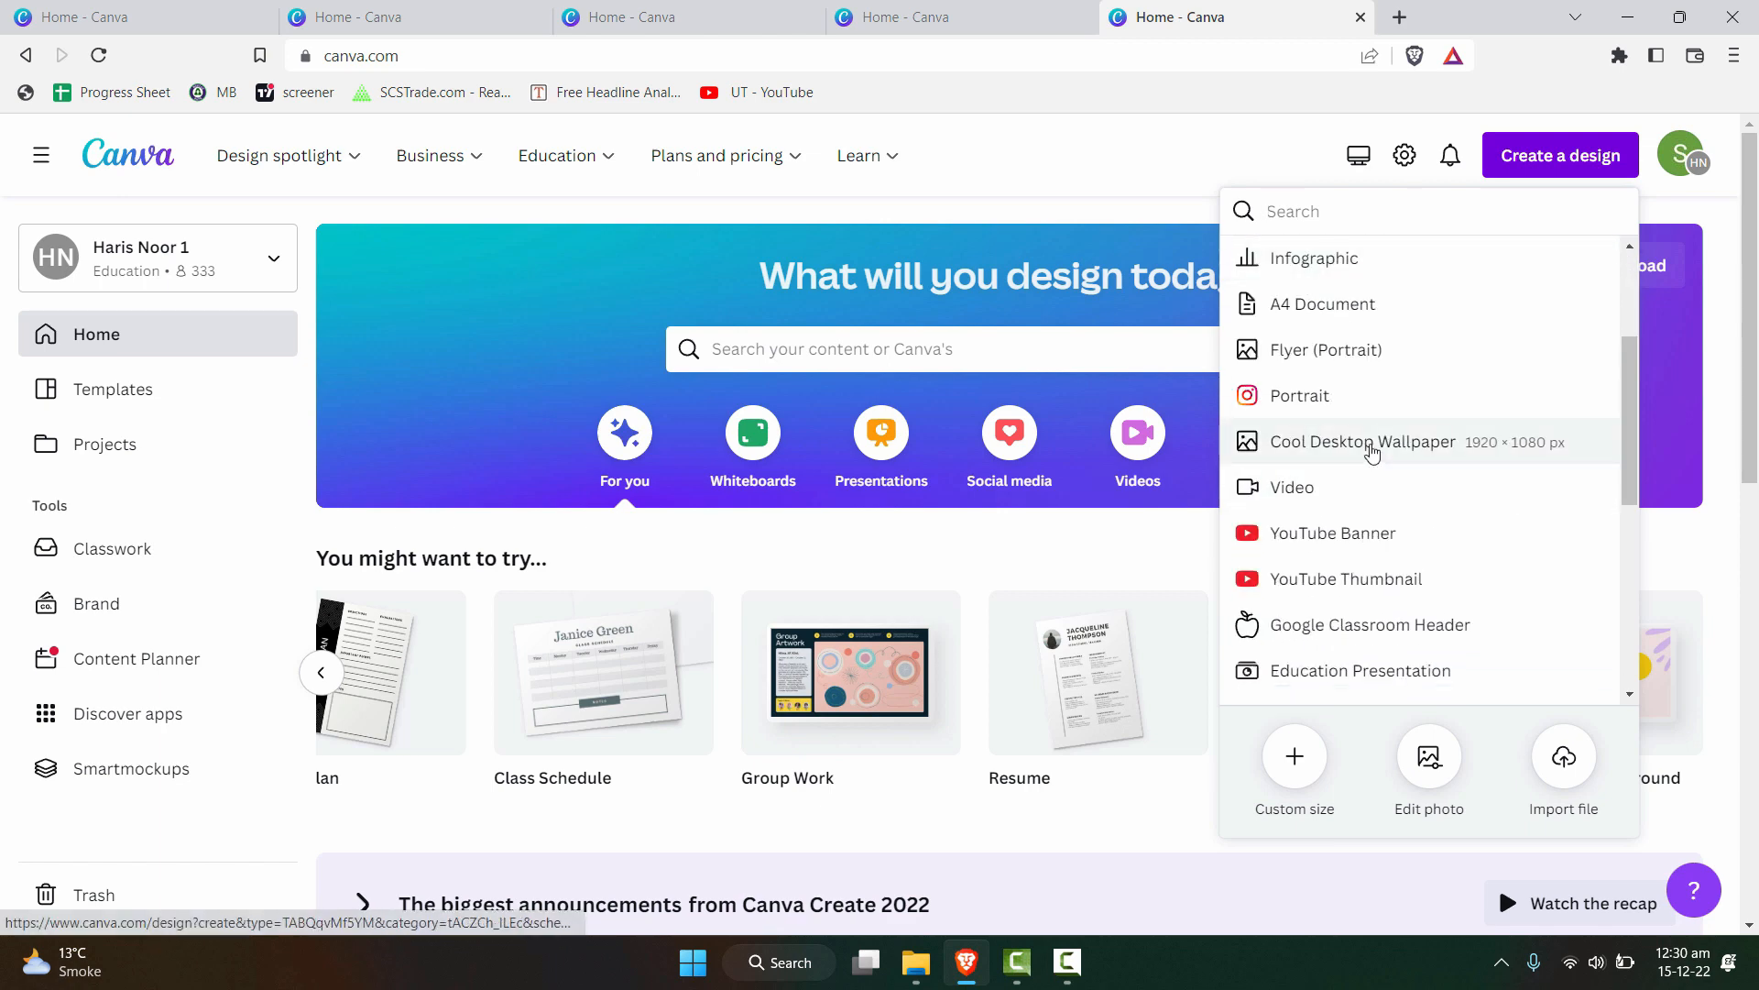
click(1372, 448)
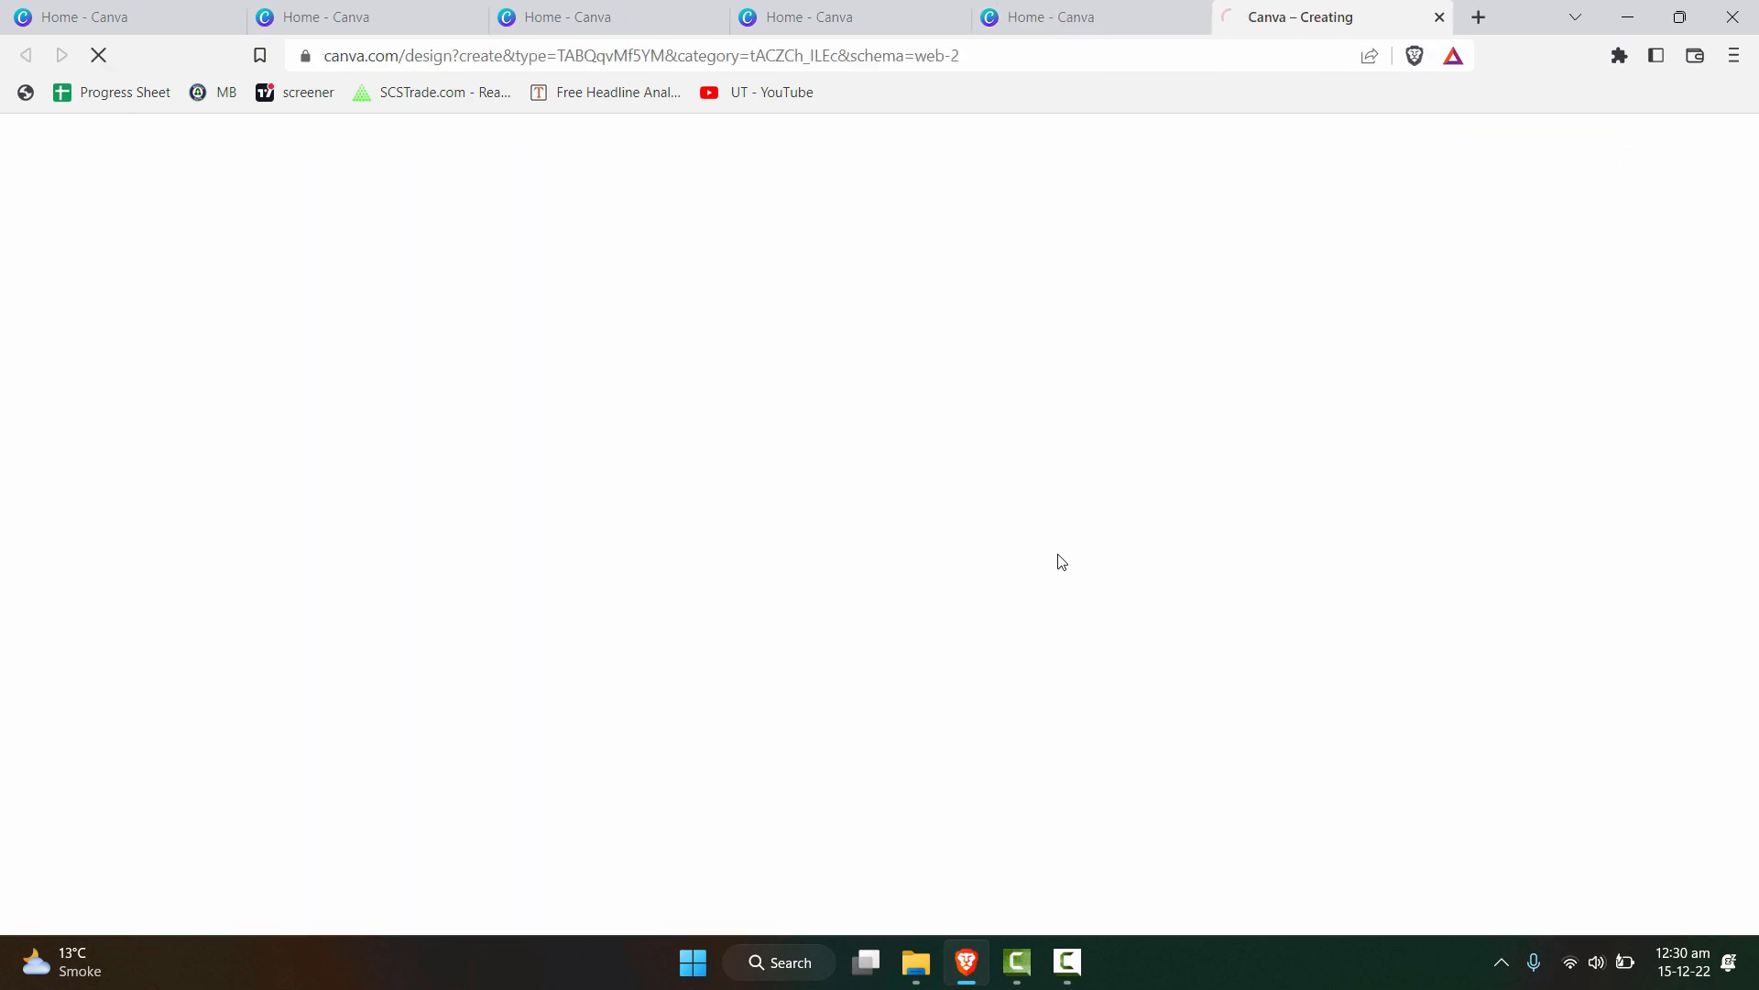
click(1147, 20)
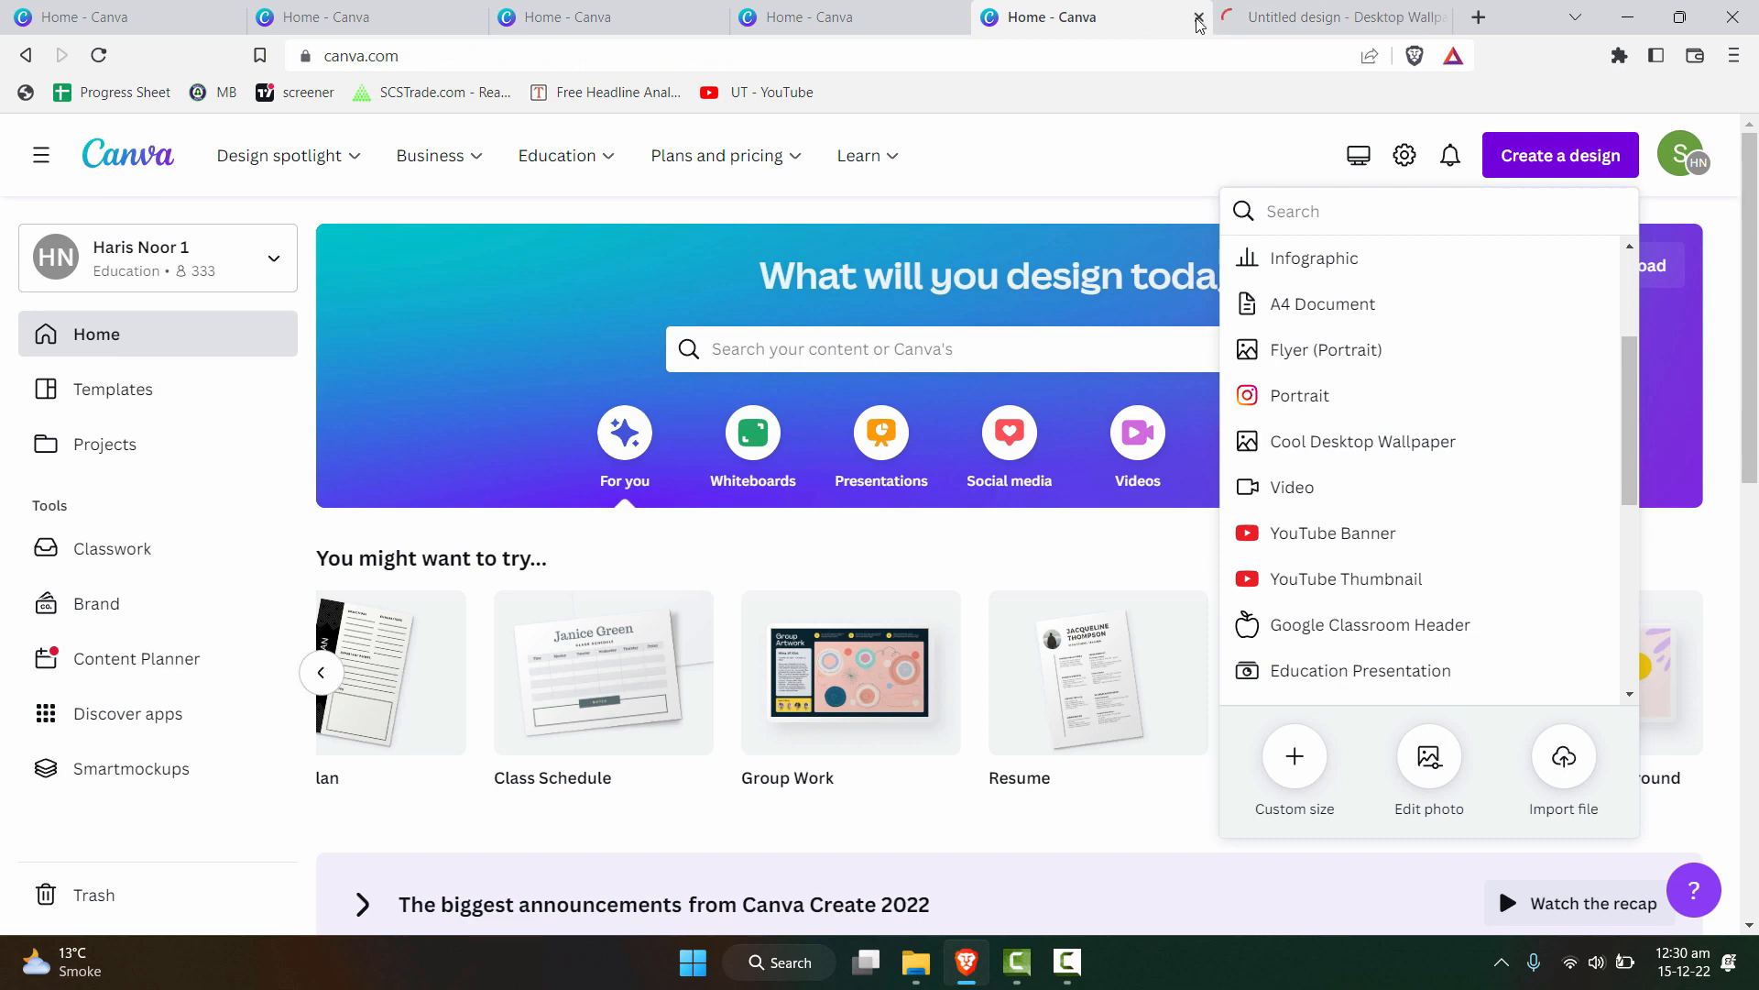
Close the extra home page tab and search the photos for "iphone" in the new Desktop Wallpaper design.
click(1196, 18)
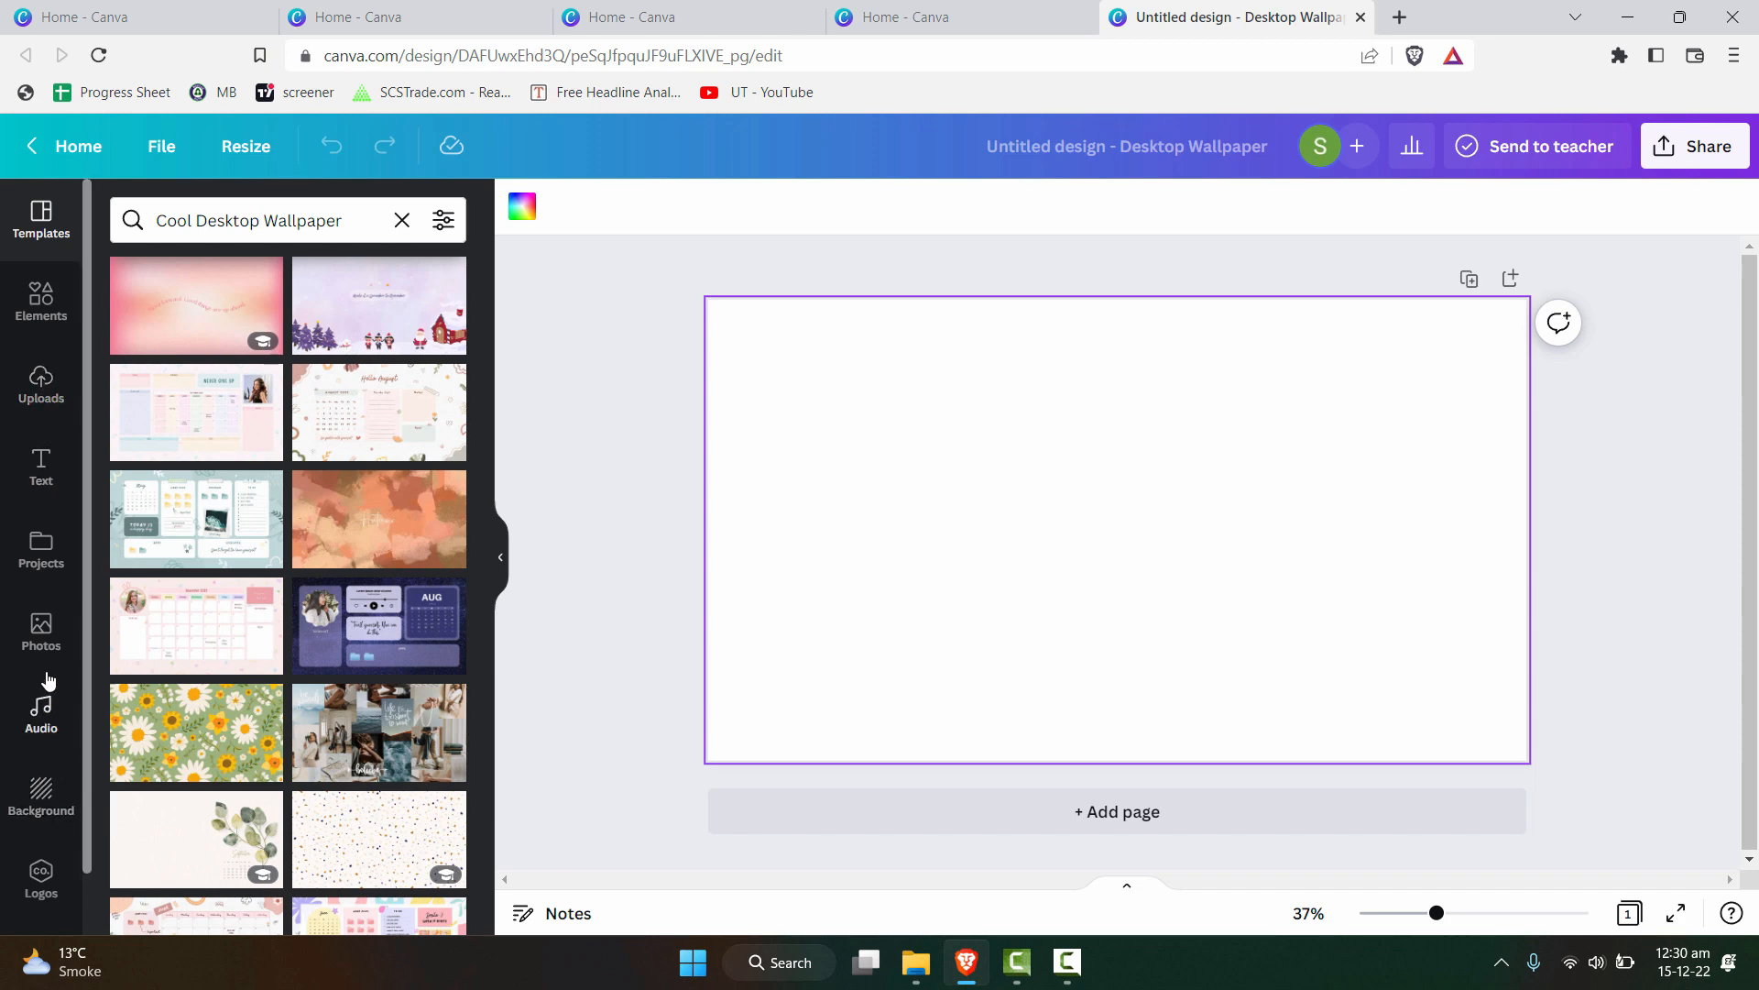
click(41, 302)
click(37, 628)
click(289, 222)
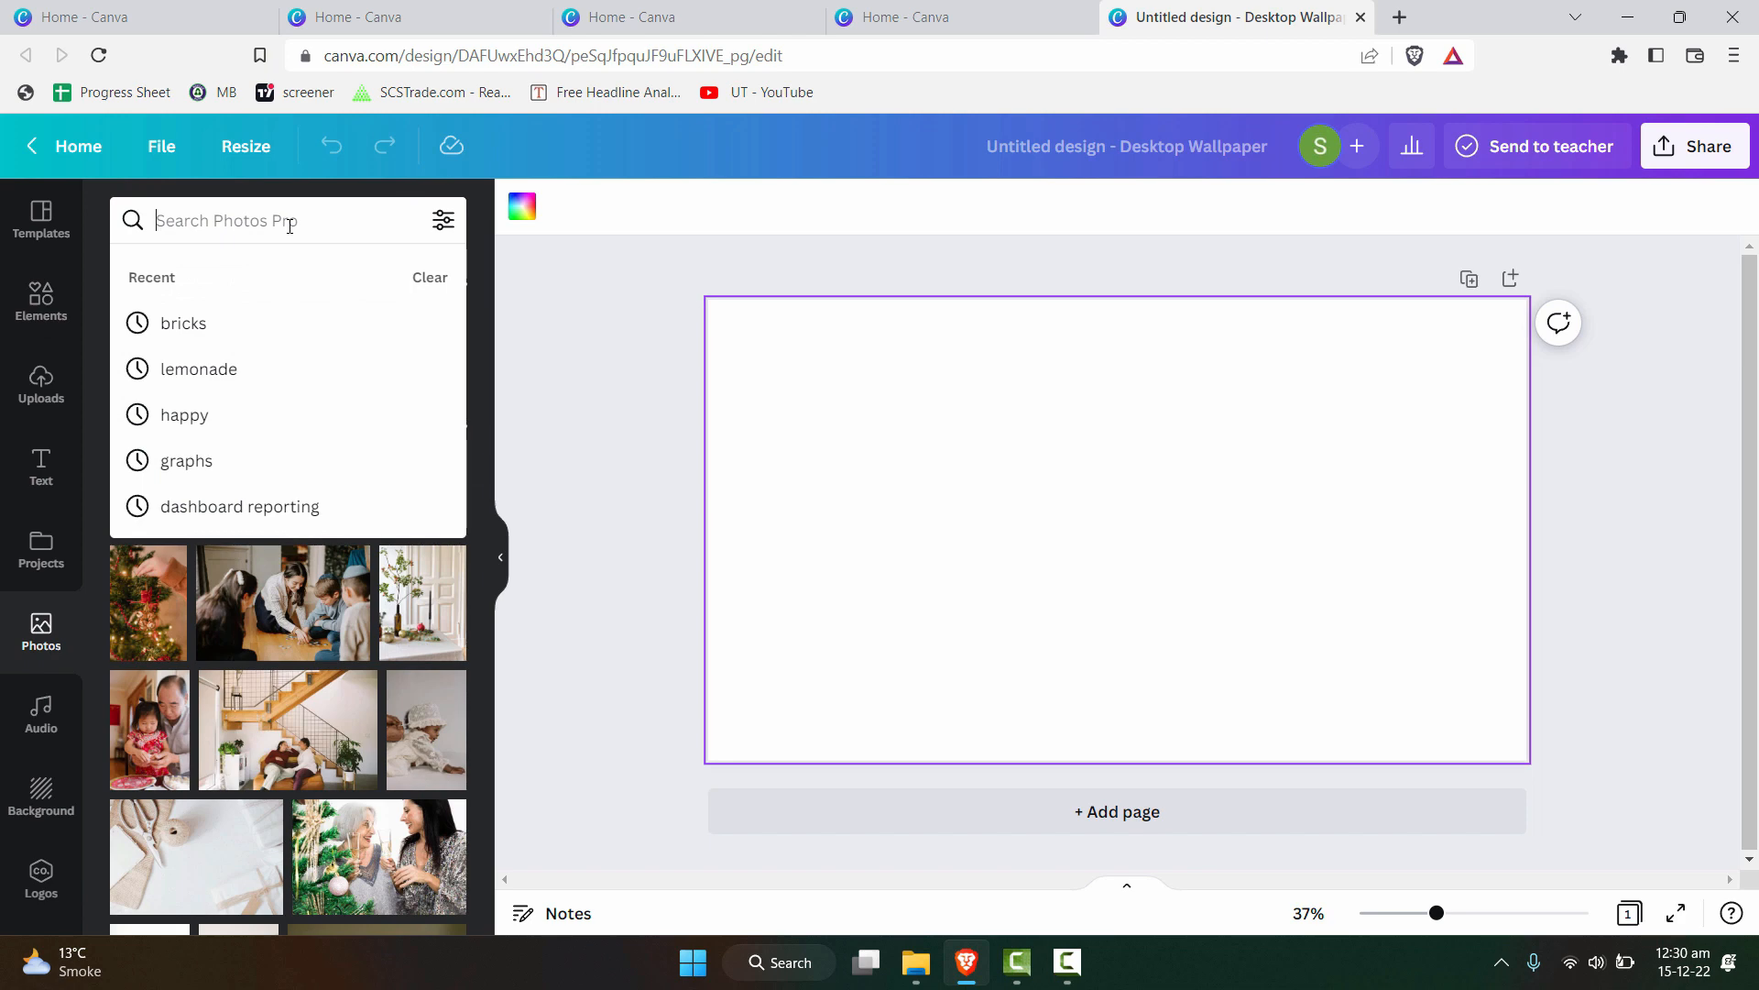
text(iphone)
key(Return)
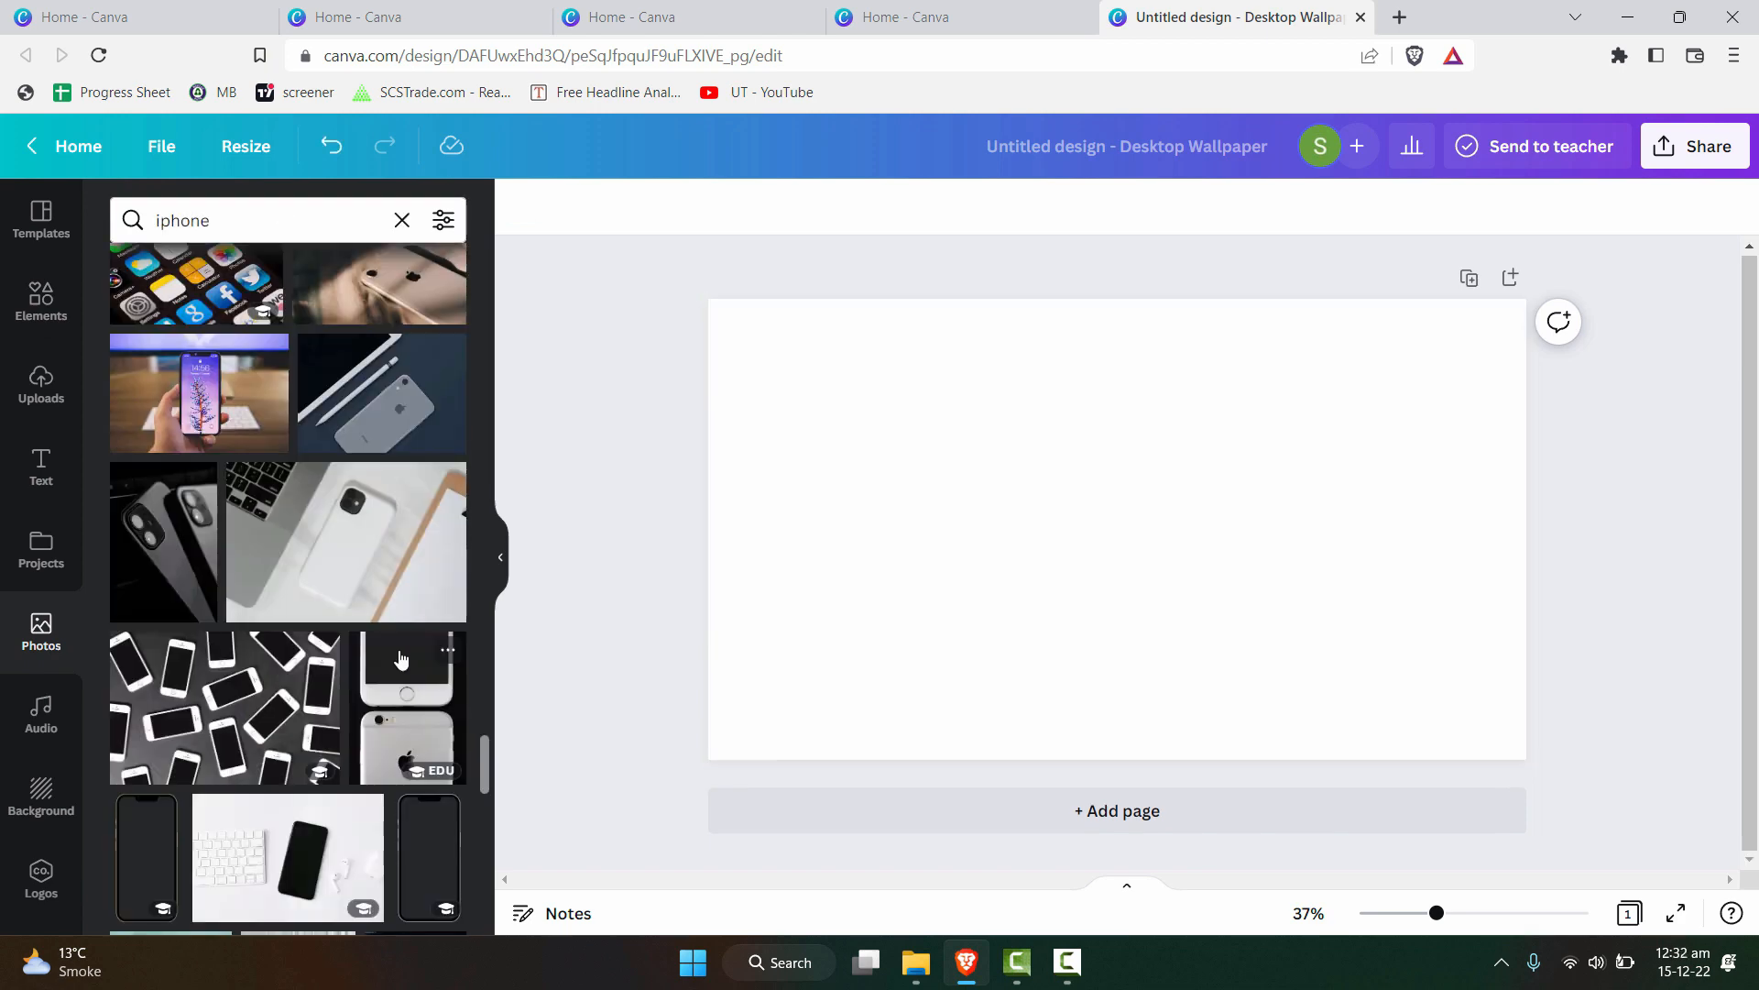
Add the photo of a hand holding an iPhone with a purple lock screen and remove its background.
click(192, 417)
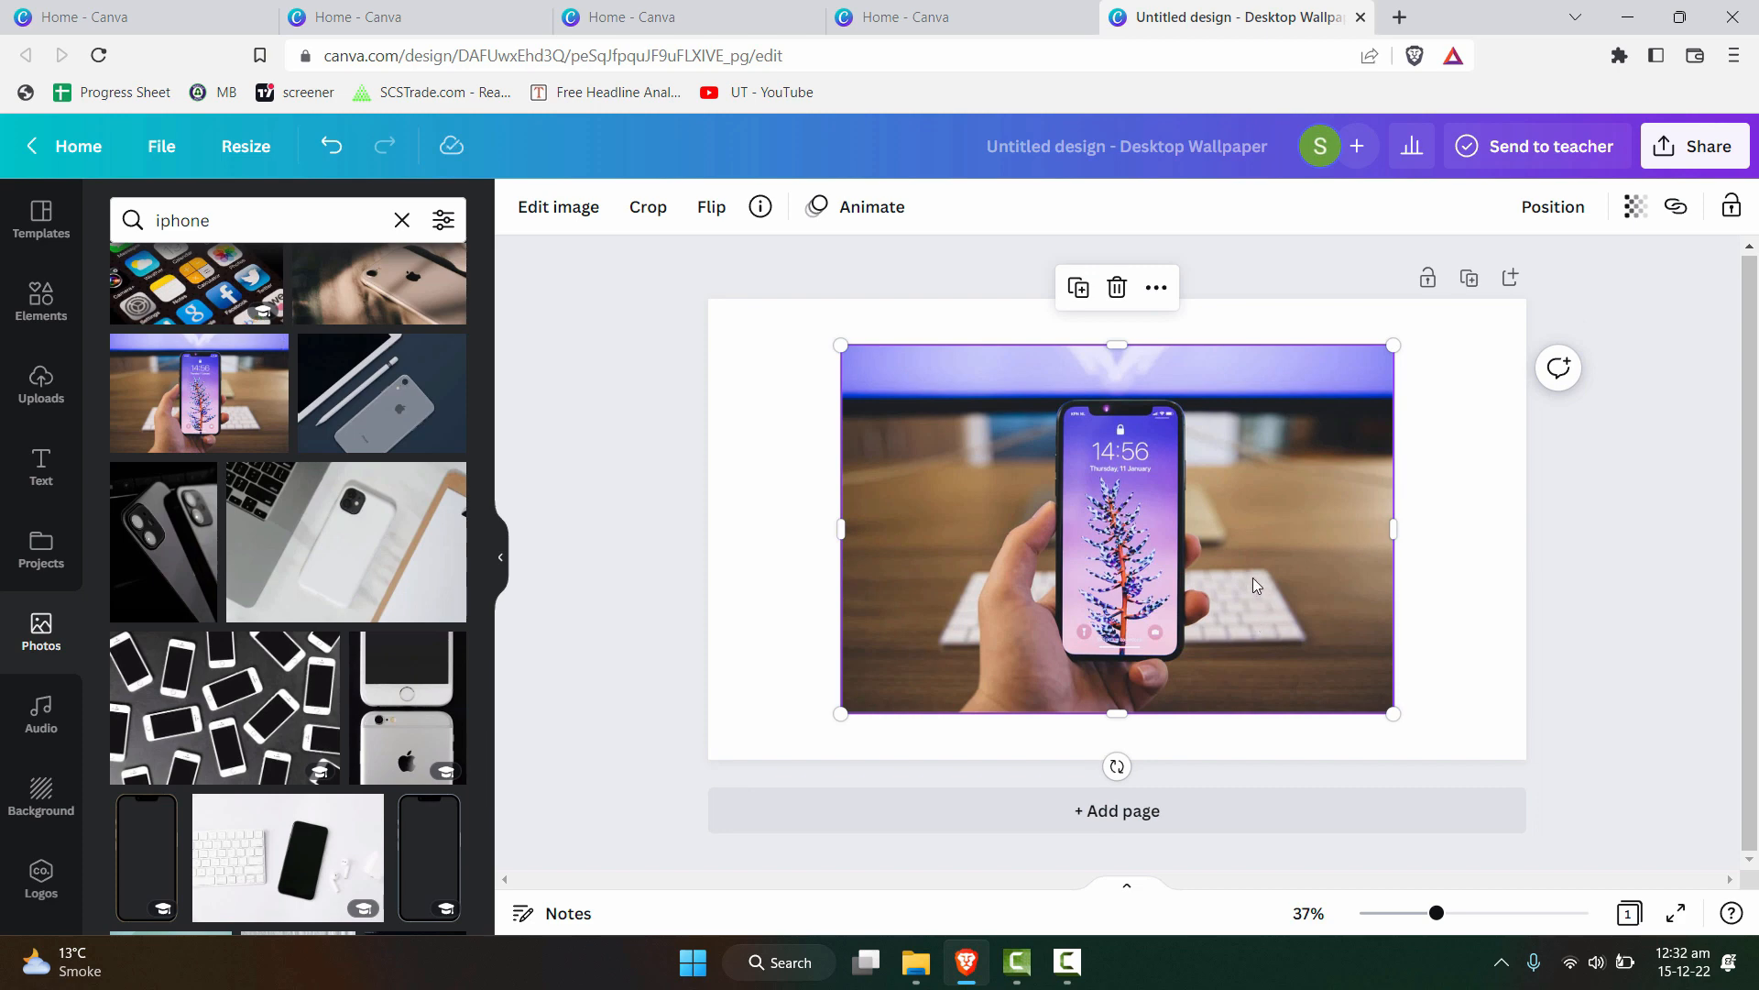
drag(1394, 356, 1500, 275)
drag(1173, 611, 1127, 682)
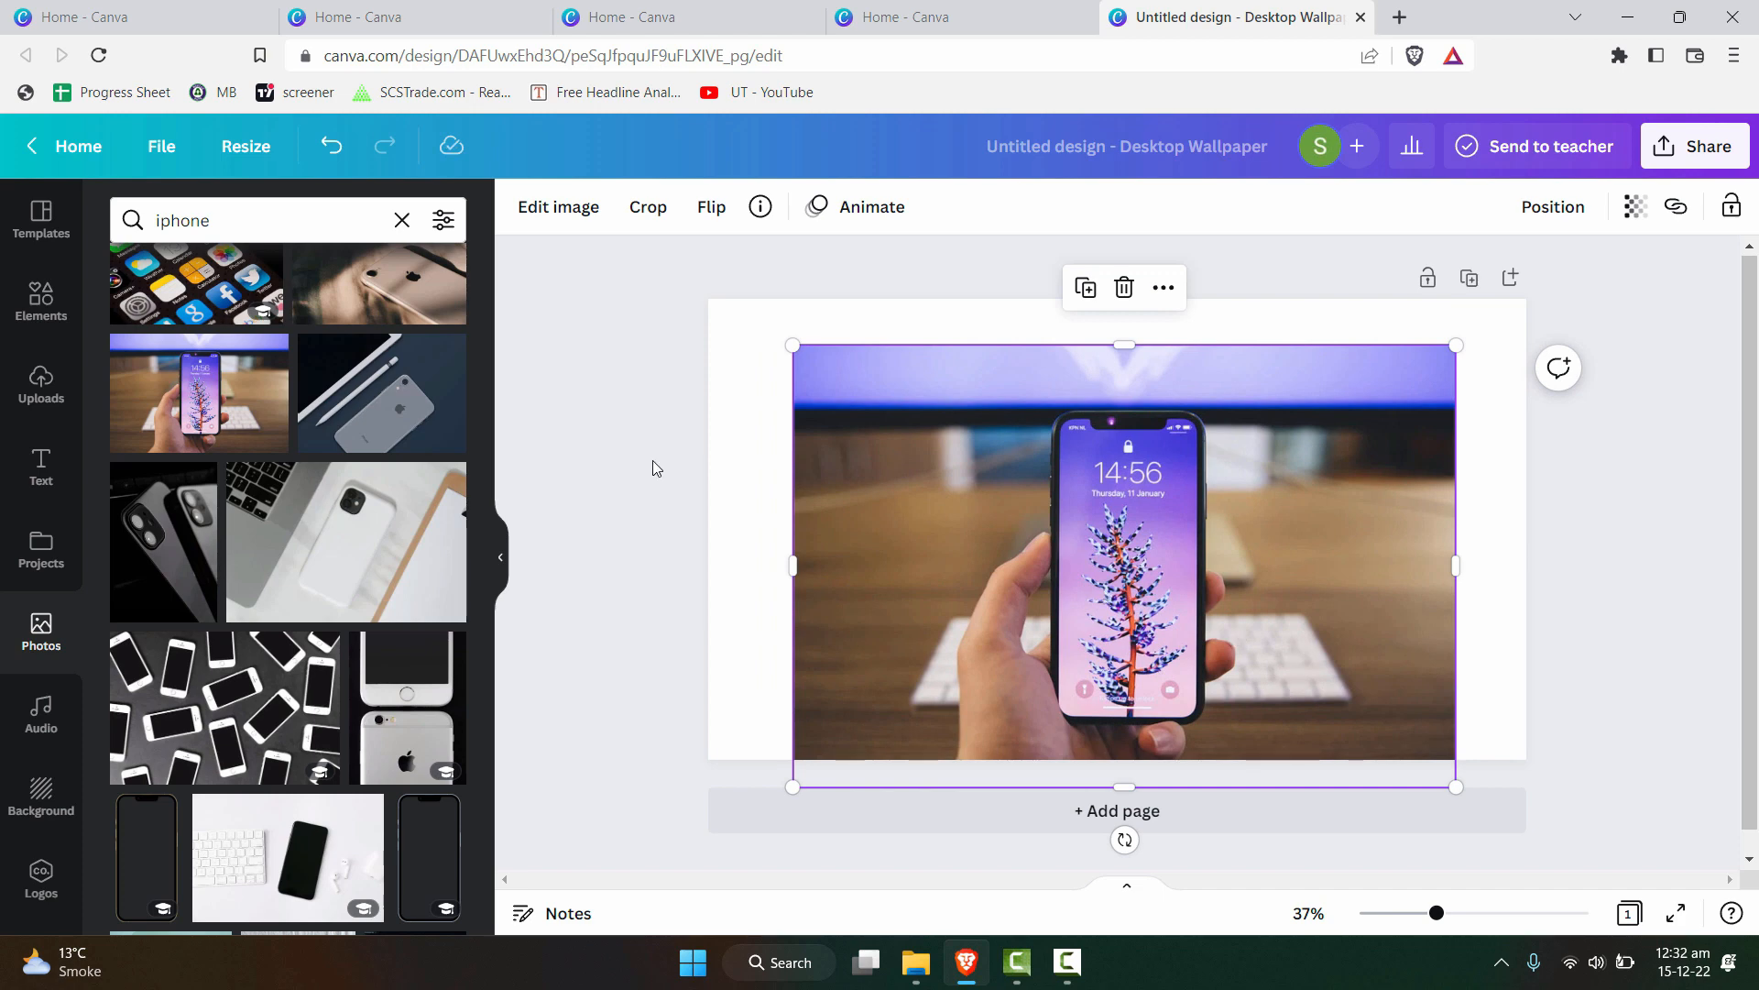
click(574, 210)
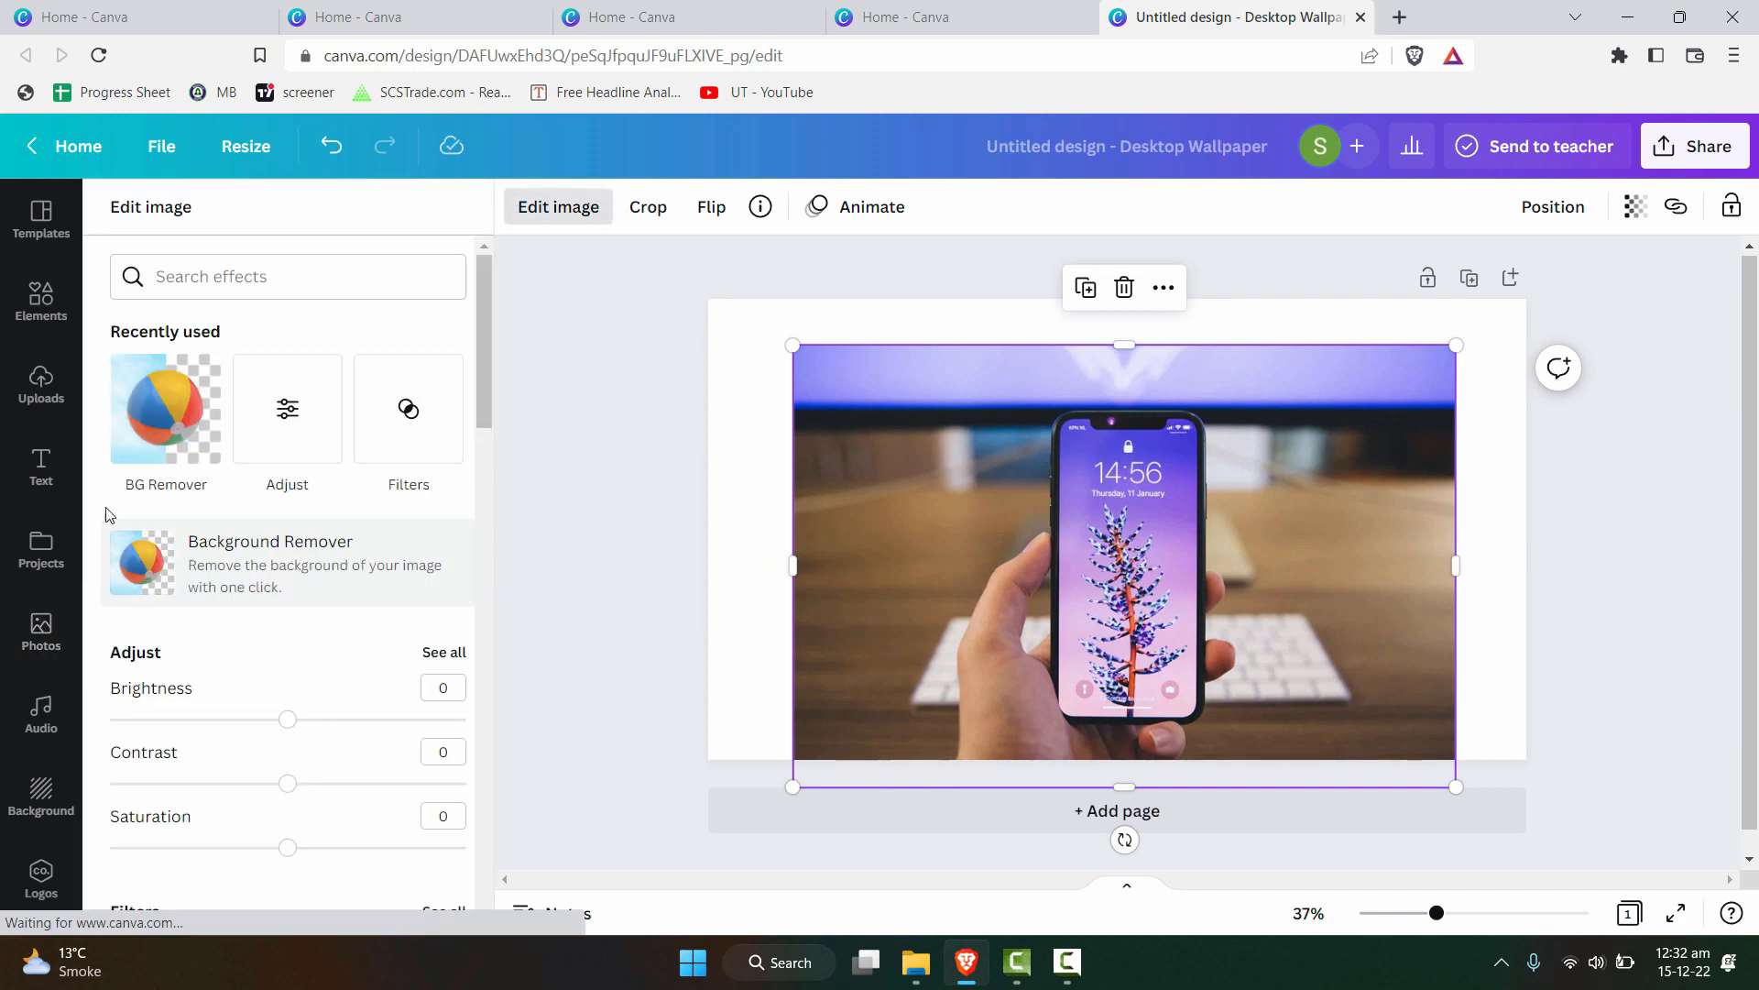
click(223, 561)
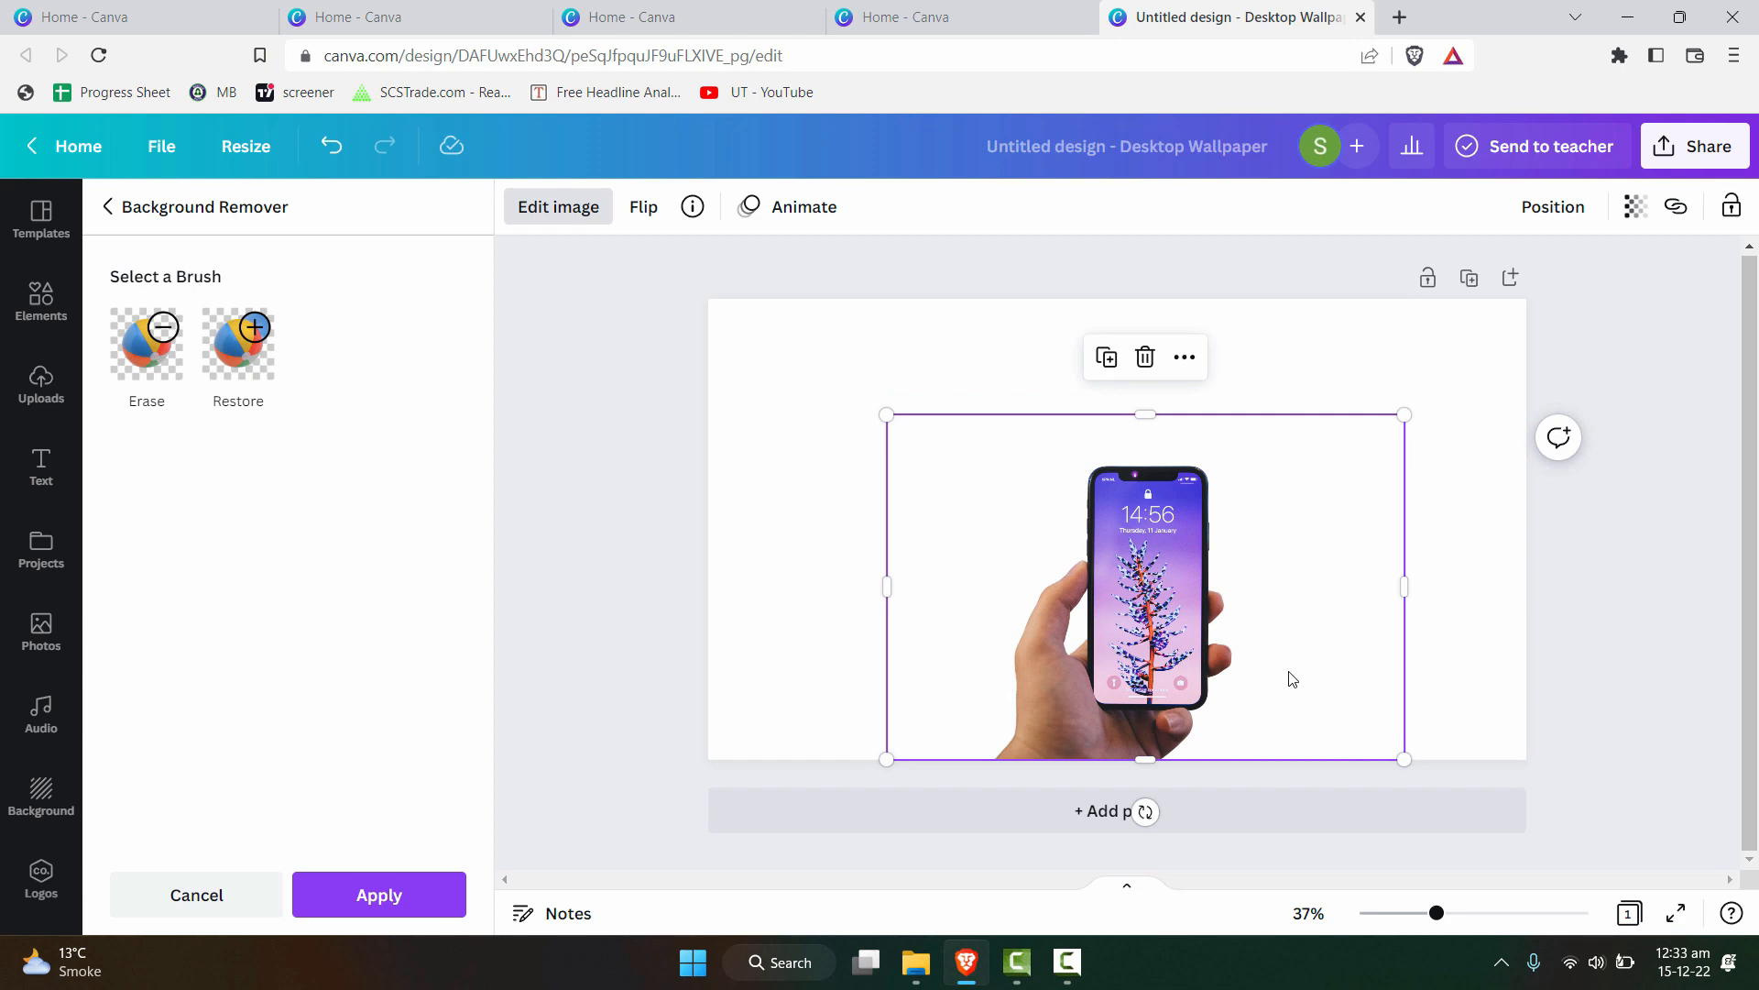
Add the single-image grid from the elements to the wallpaper page.
click(42, 302)
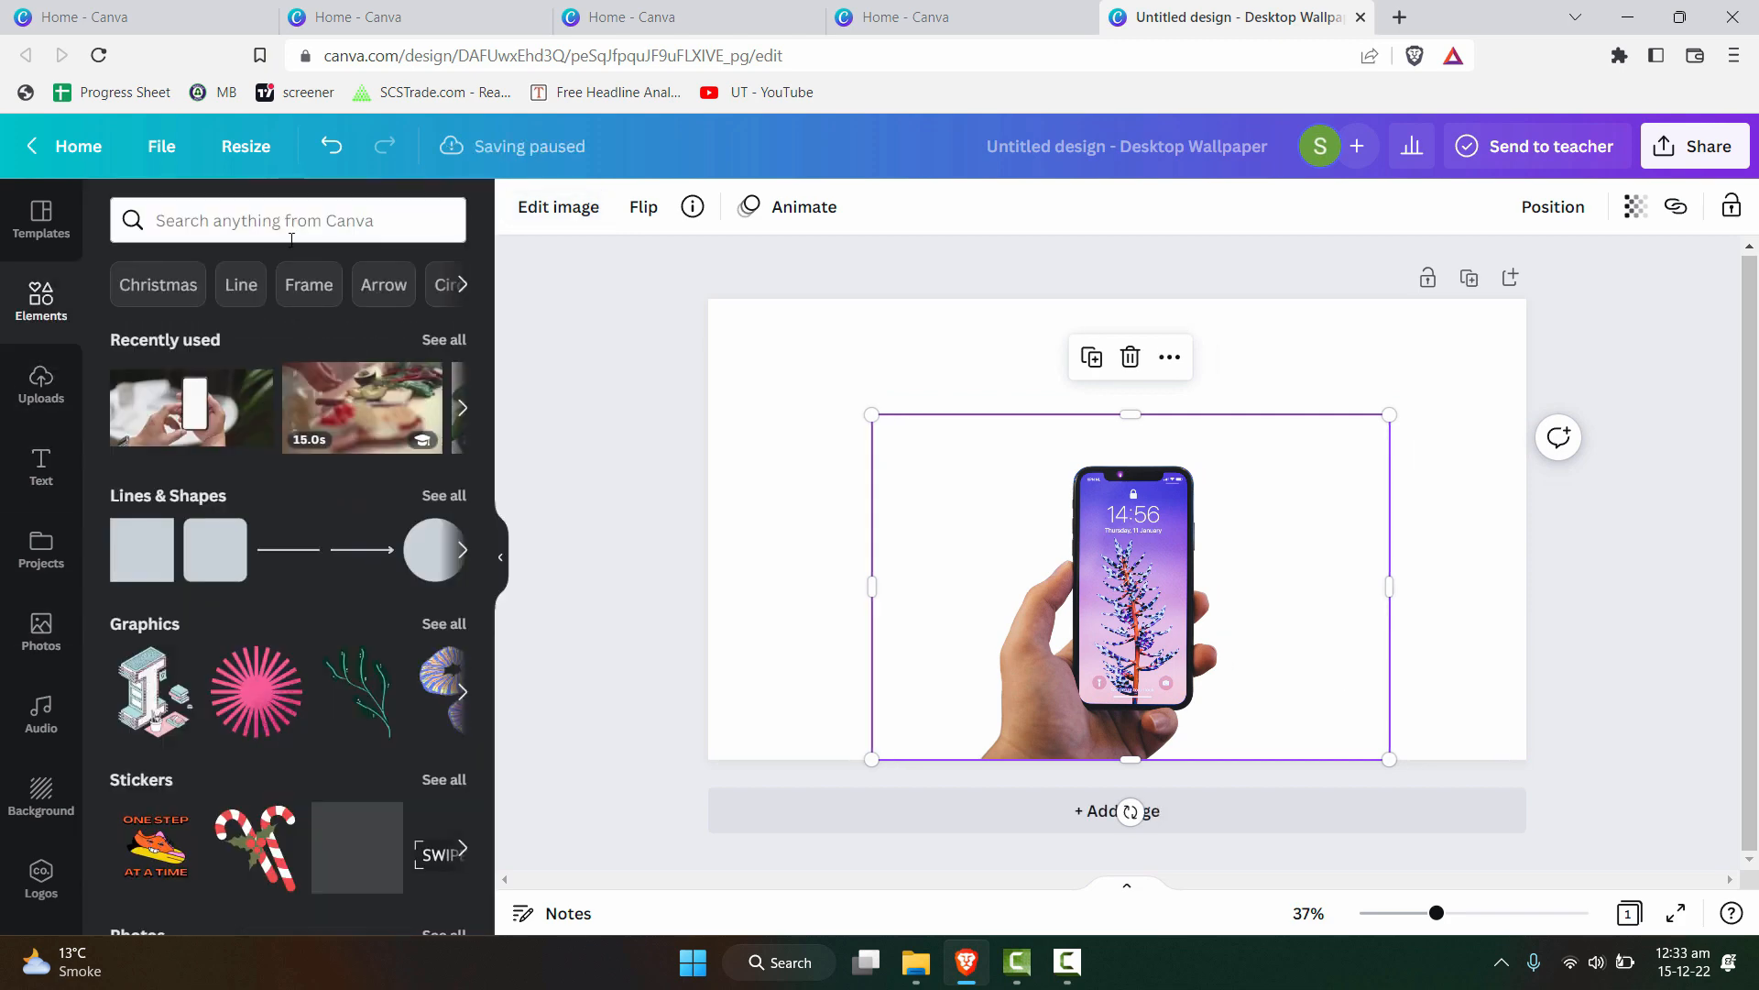
click(284, 223)
click(481, 190)
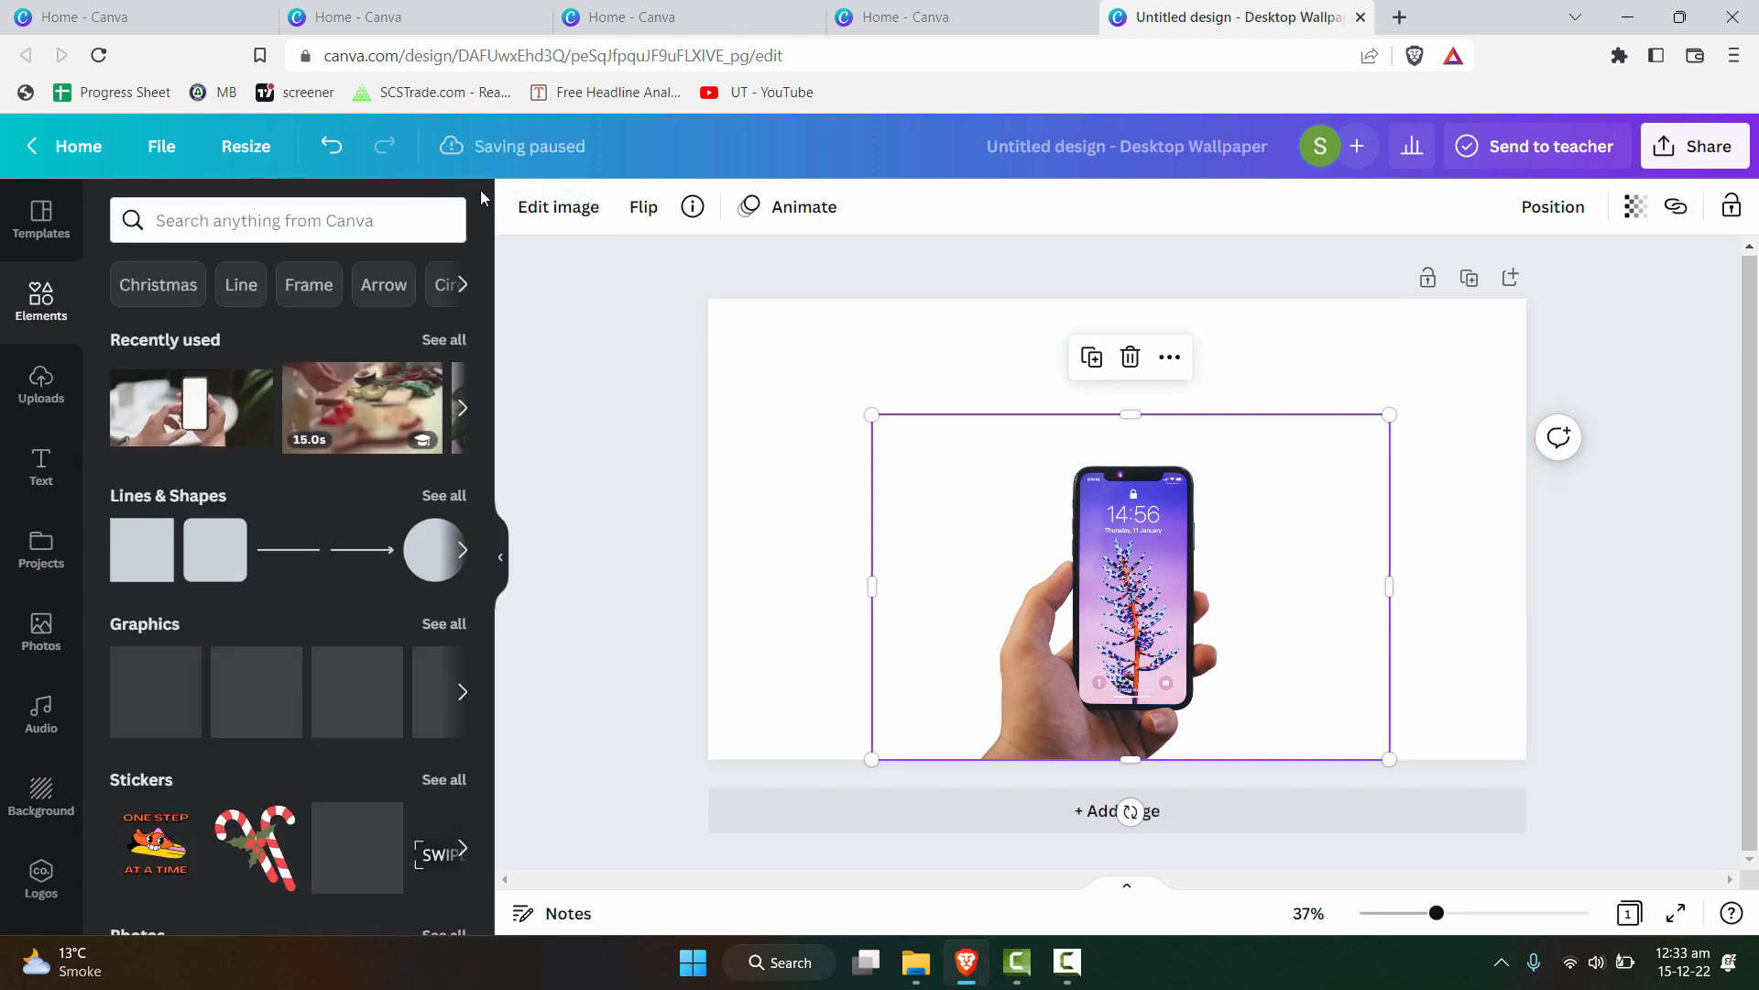
scroll(359, 471, down, 3)
scroll(359, 471, up, 3)
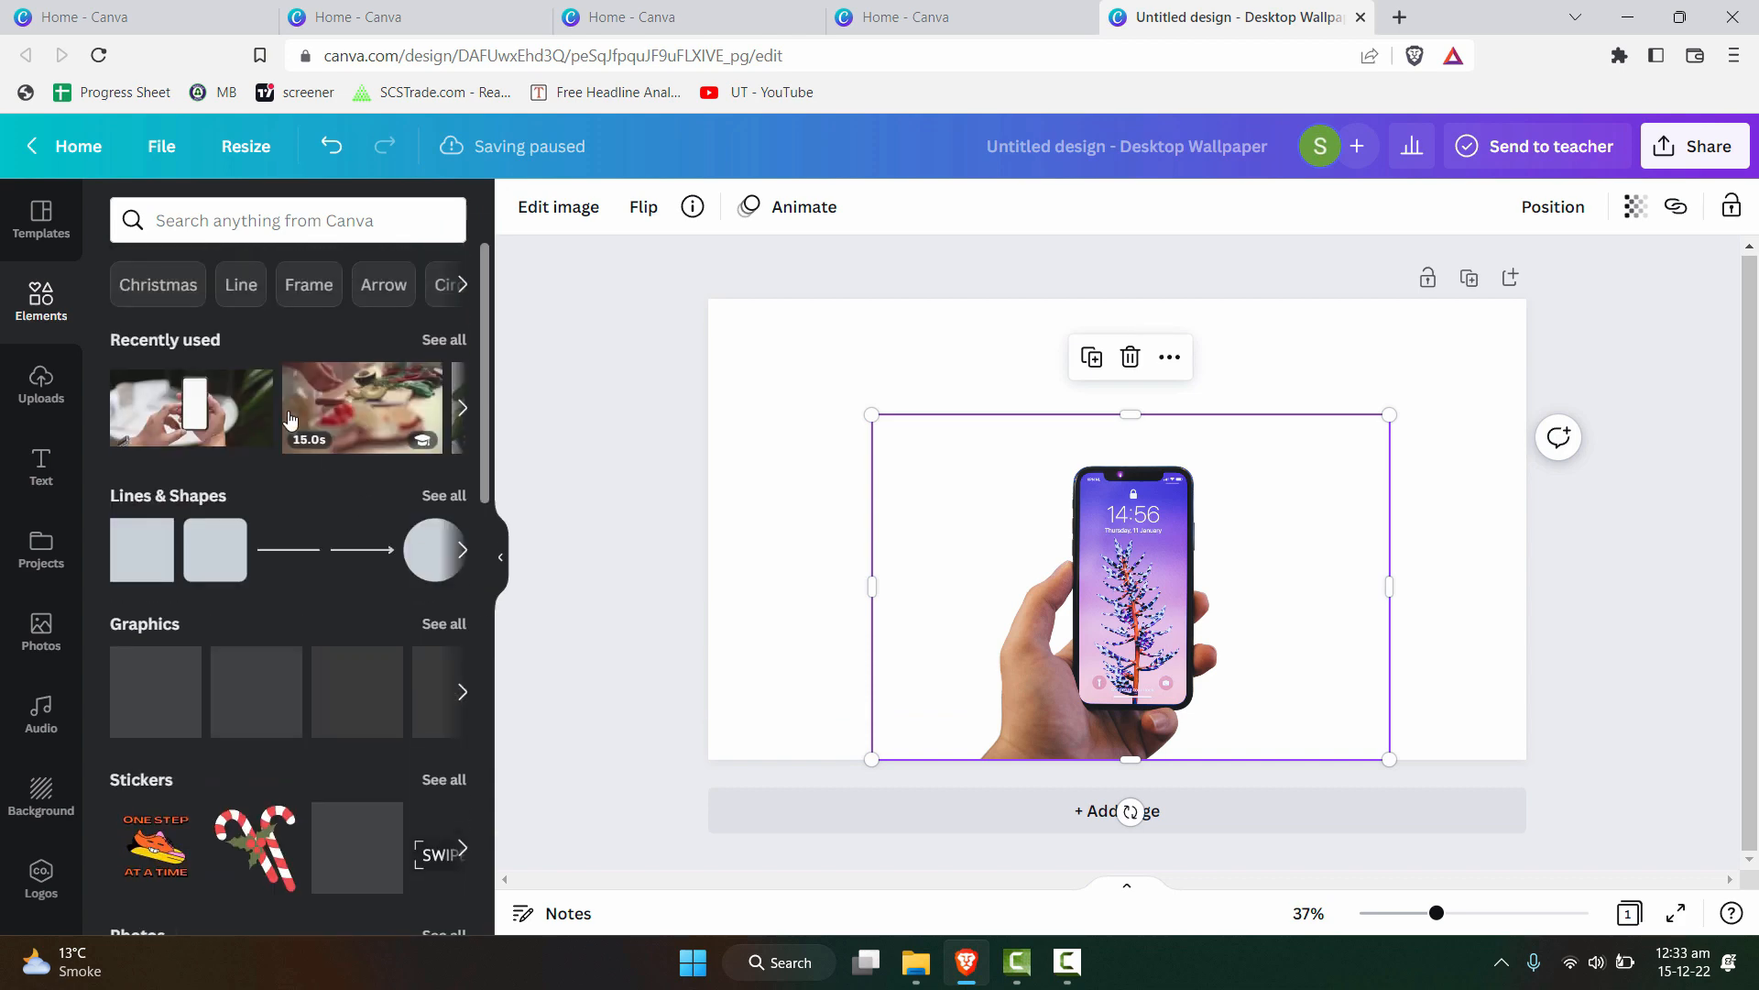
scroll(295, 524, down, 10)
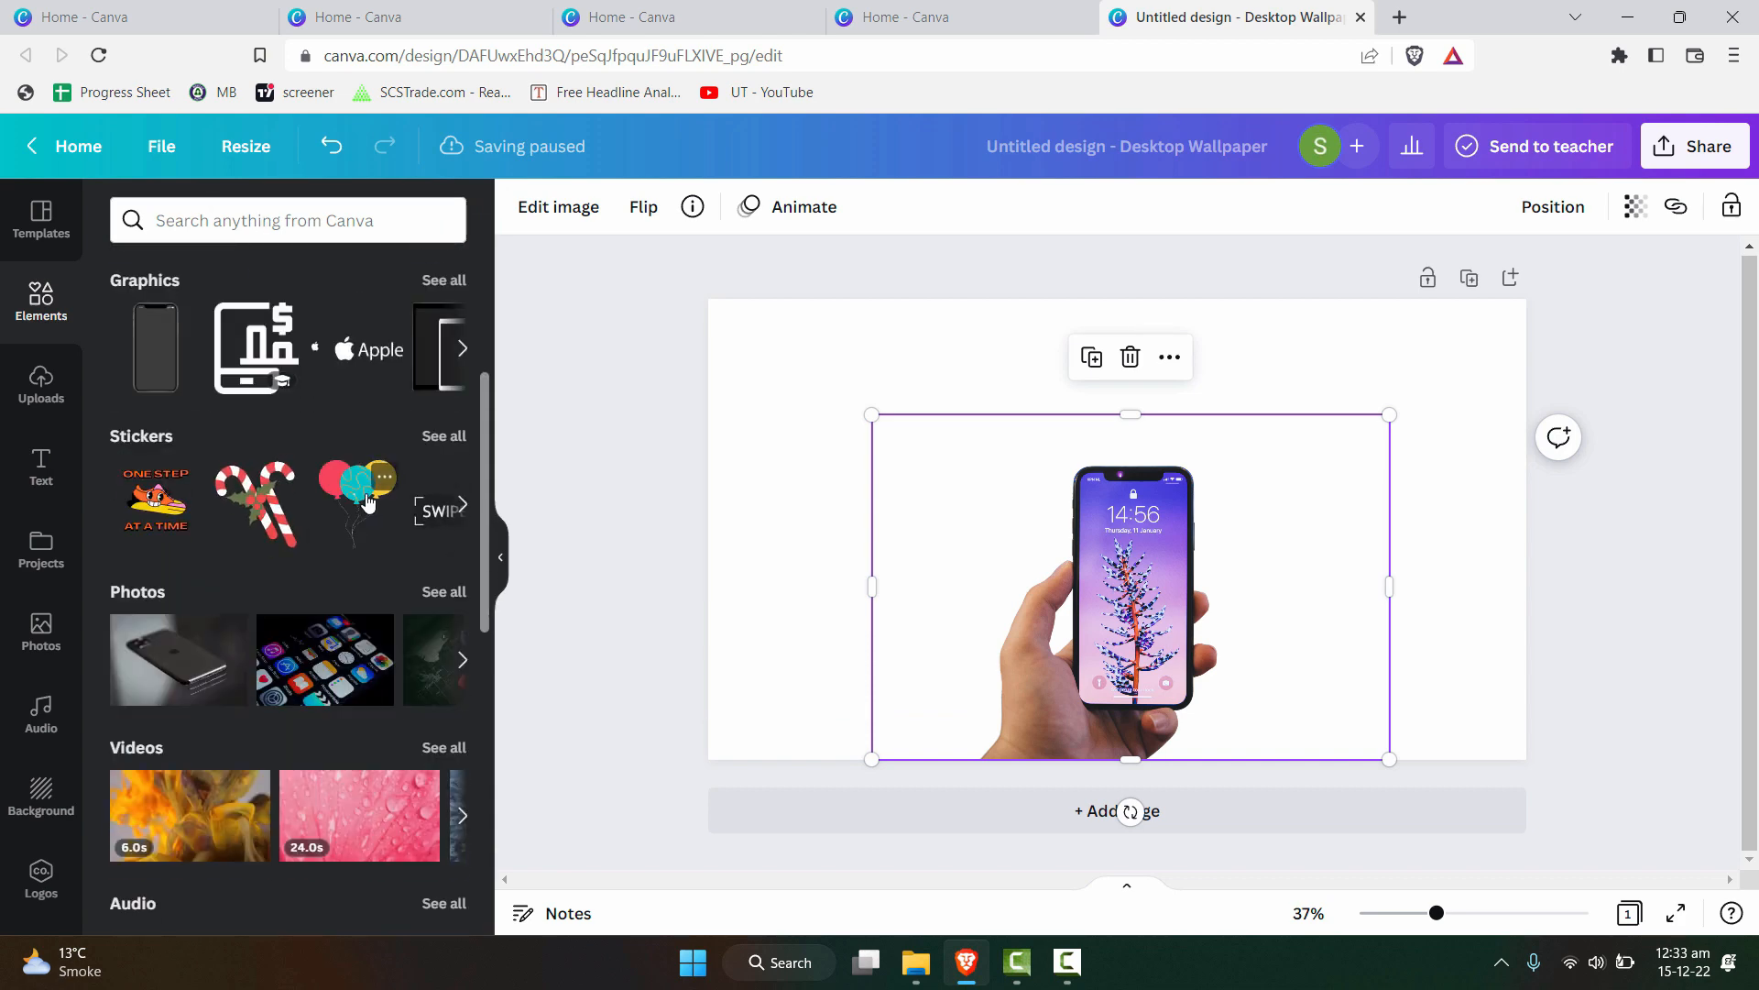
scroll(364, 499, down, 3)
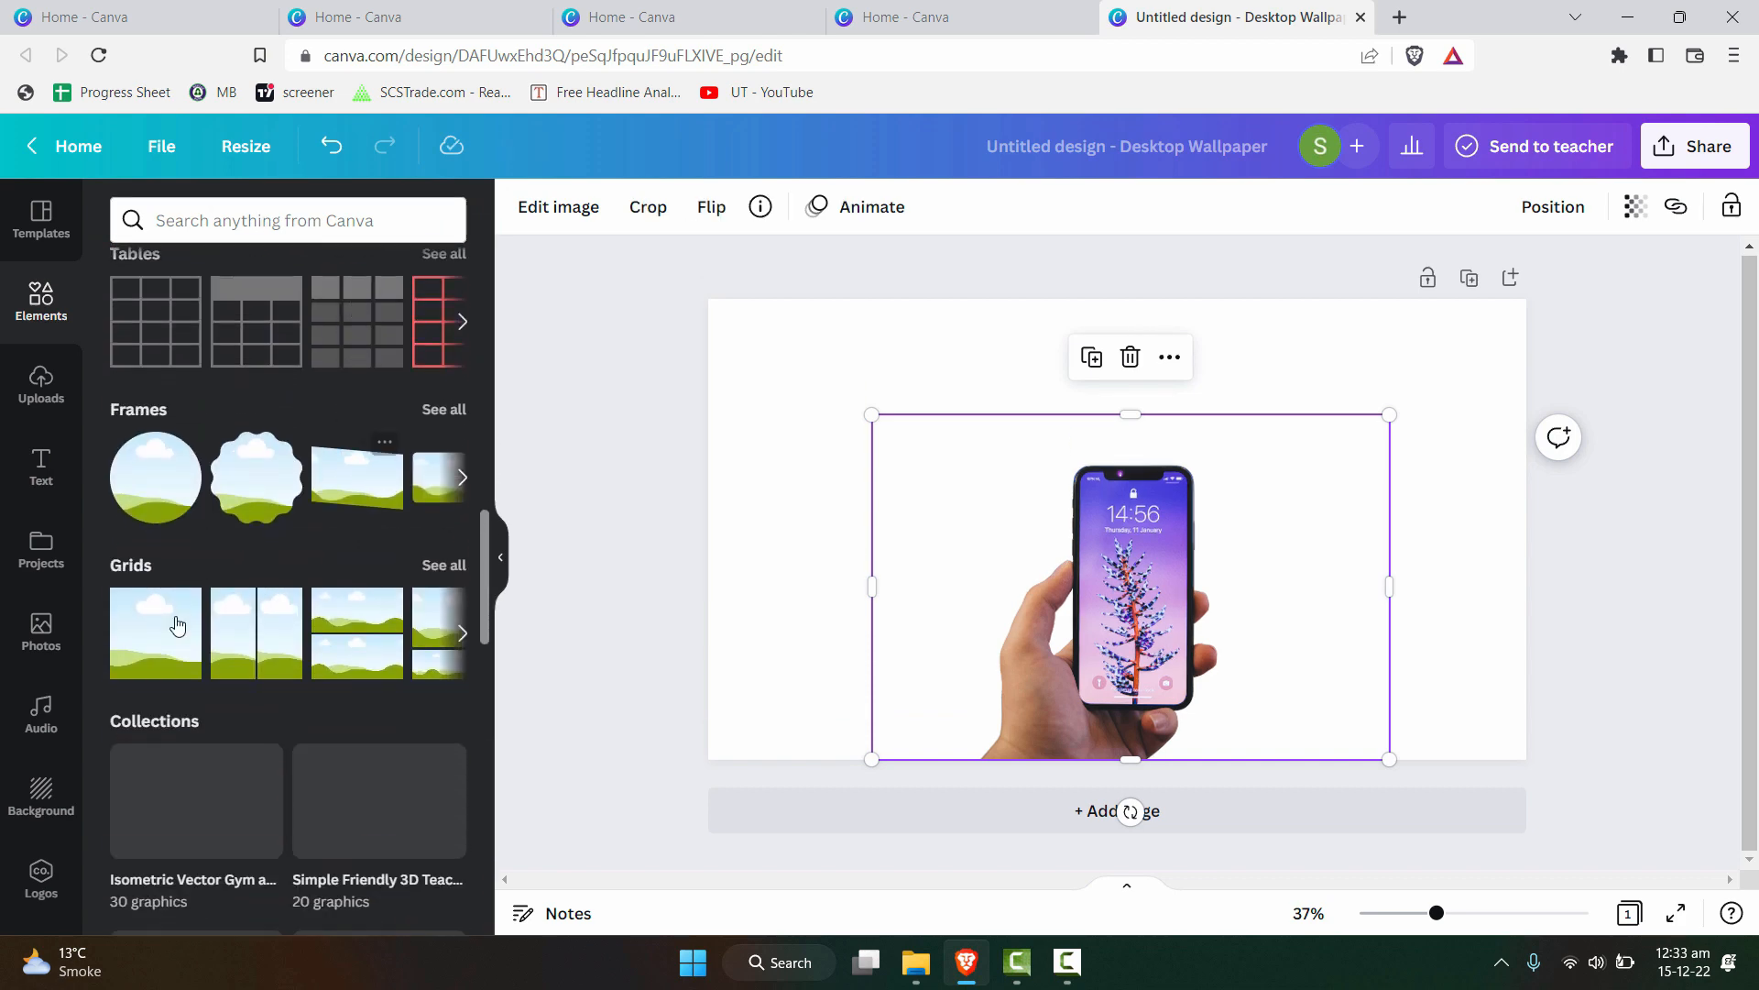
drag(177, 628, 865, 415)
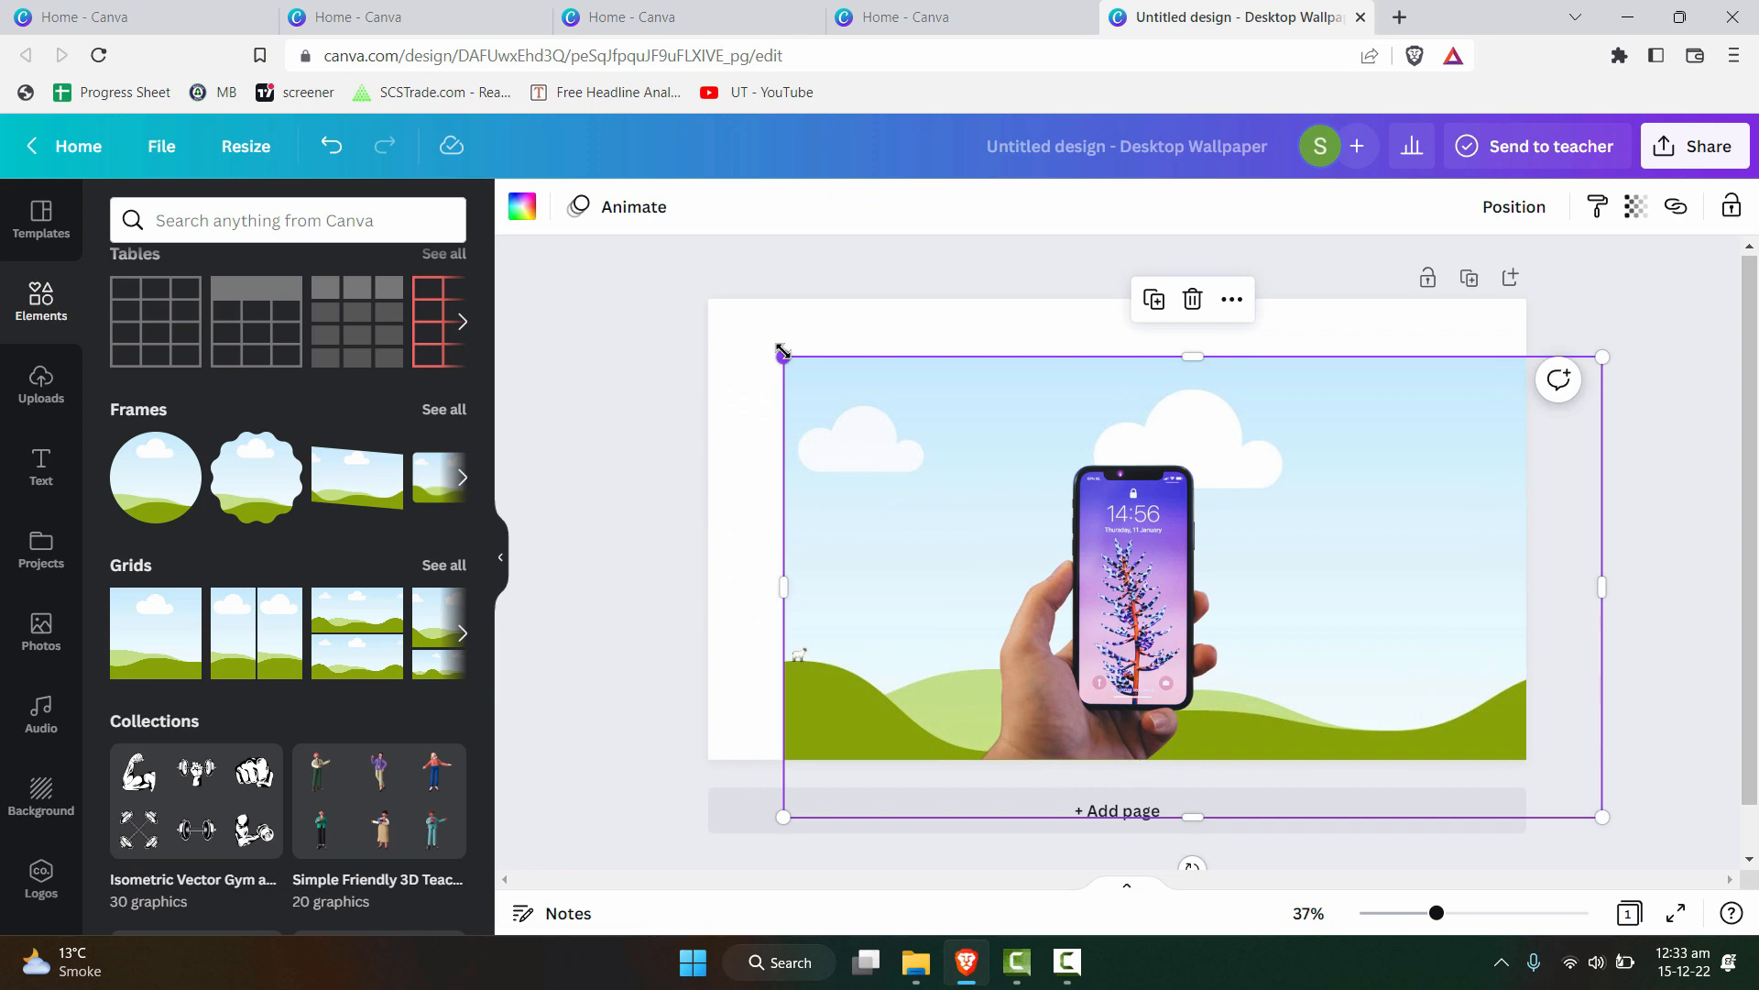
Shrink the grid and position it so that it exactly covers the iPhone's screen.
drag(782, 350, 1238, 338)
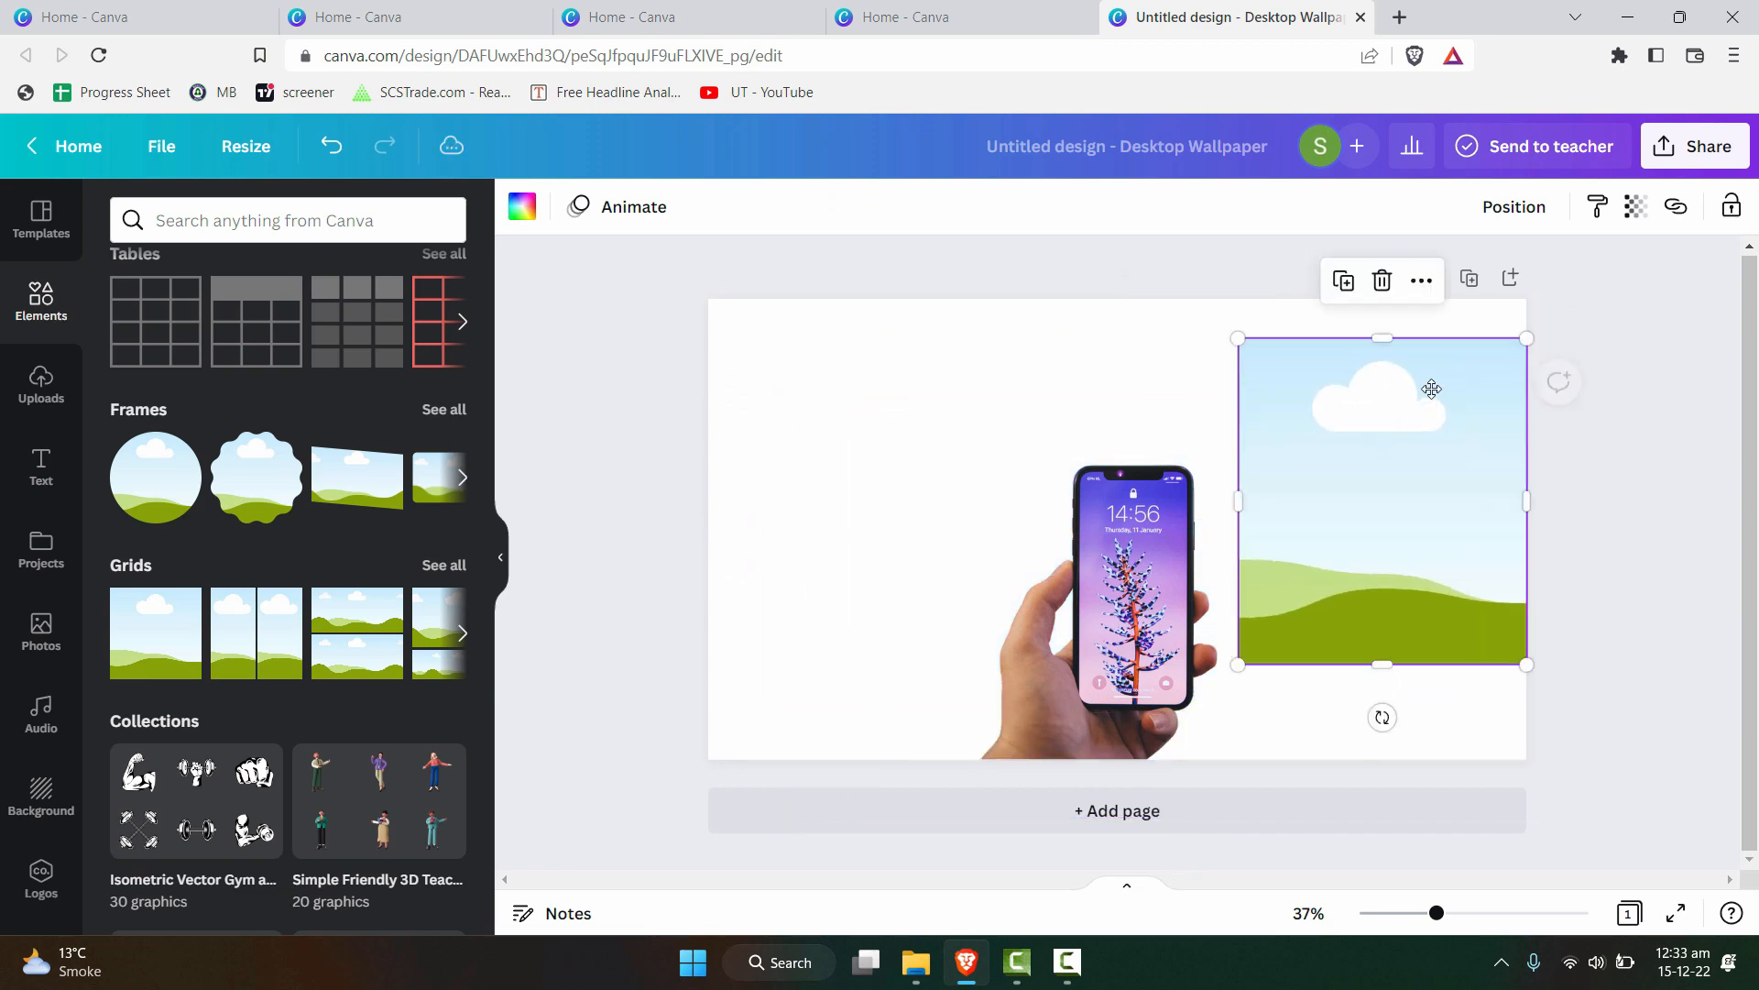
right_click(1432, 388)
click(1461, 697)
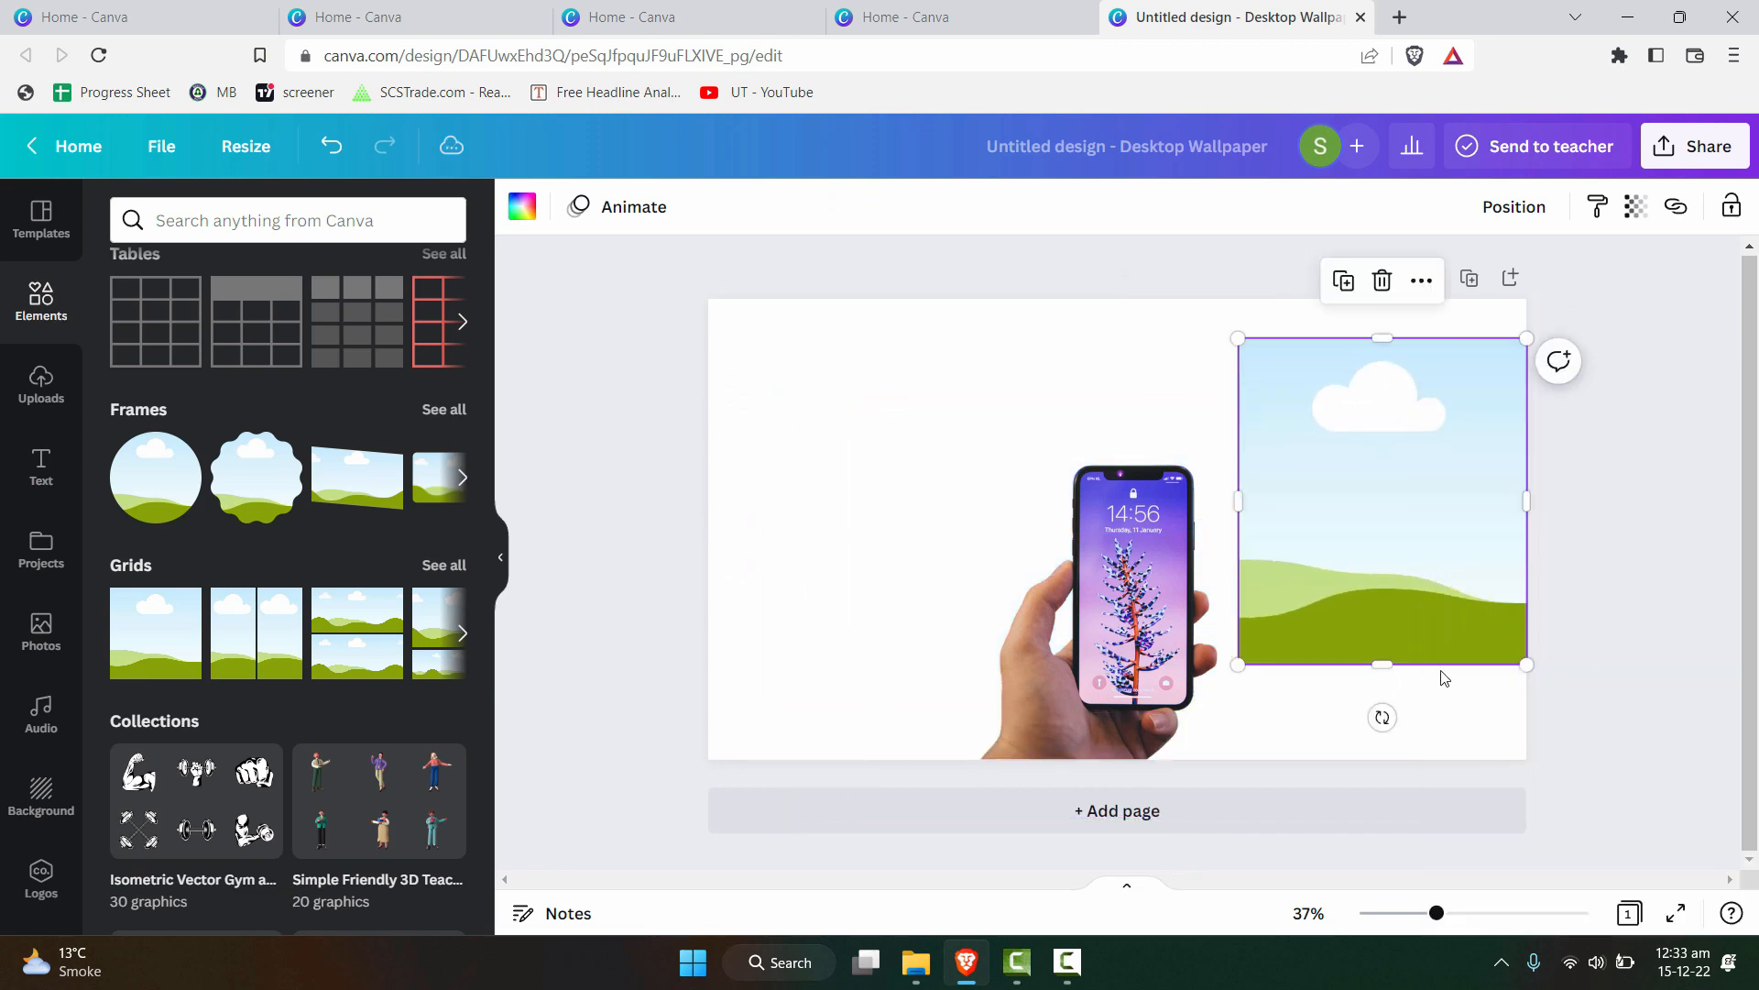
drag(1363, 566, 1192, 622)
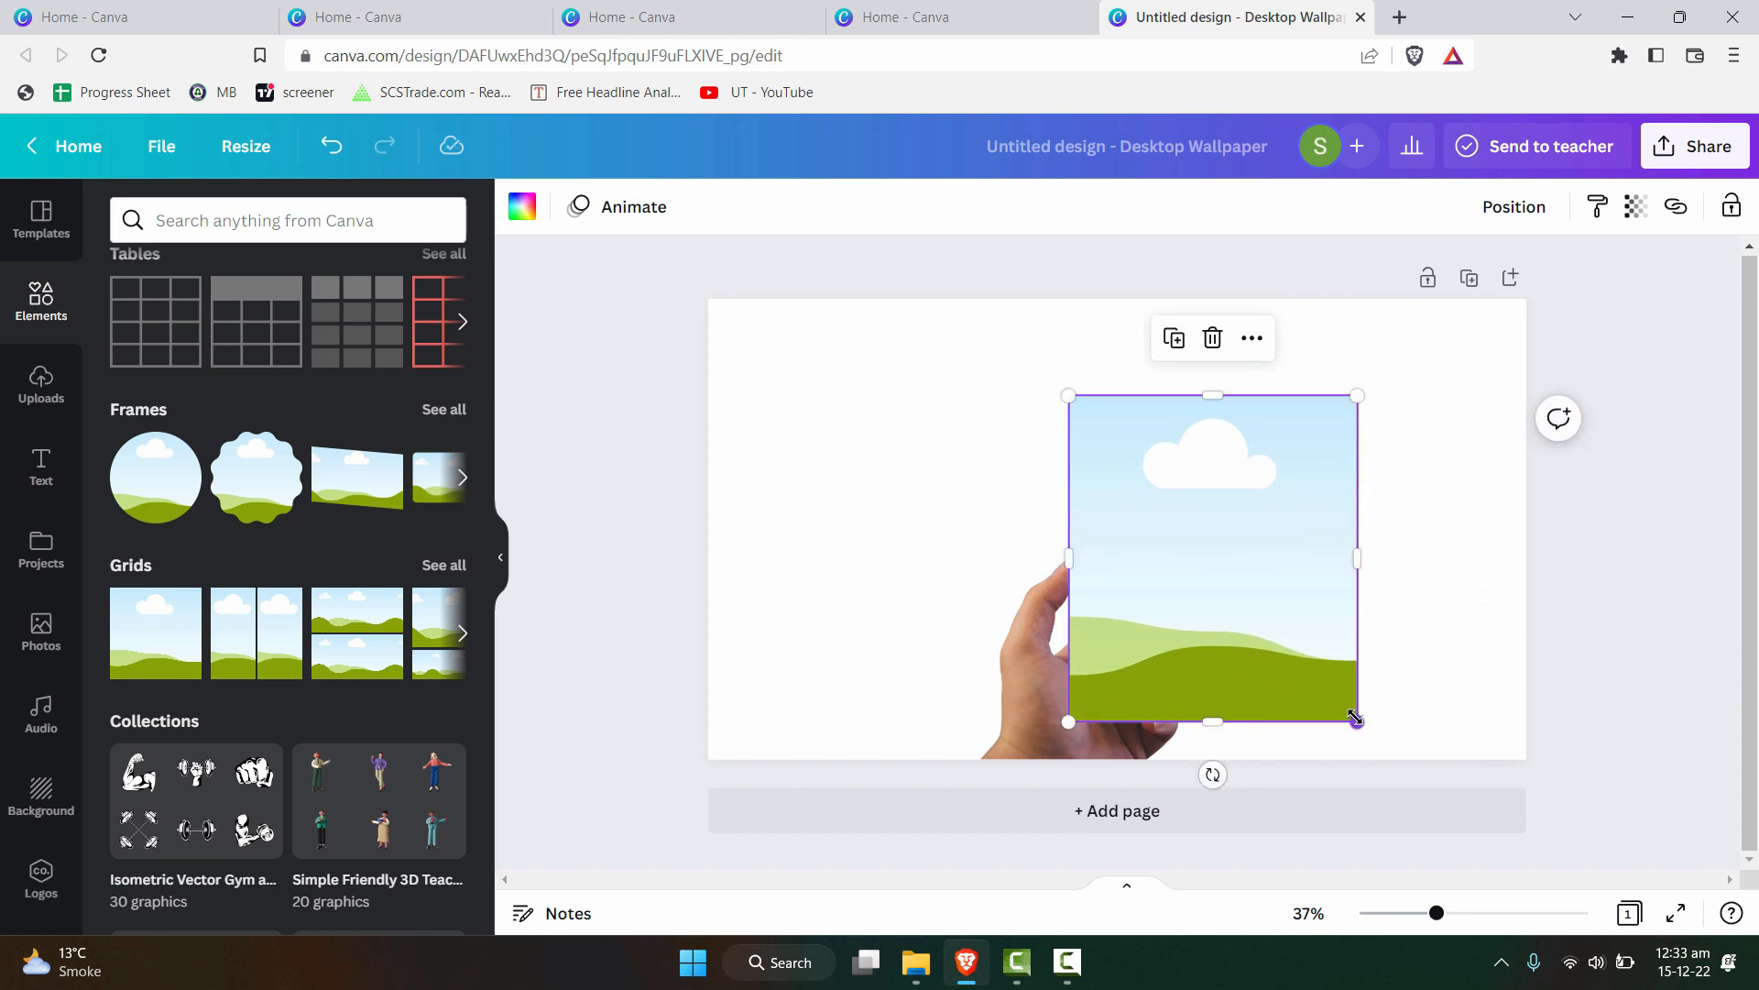
drag(1356, 719, 1210, 567)
drag(1158, 518, 1185, 622)
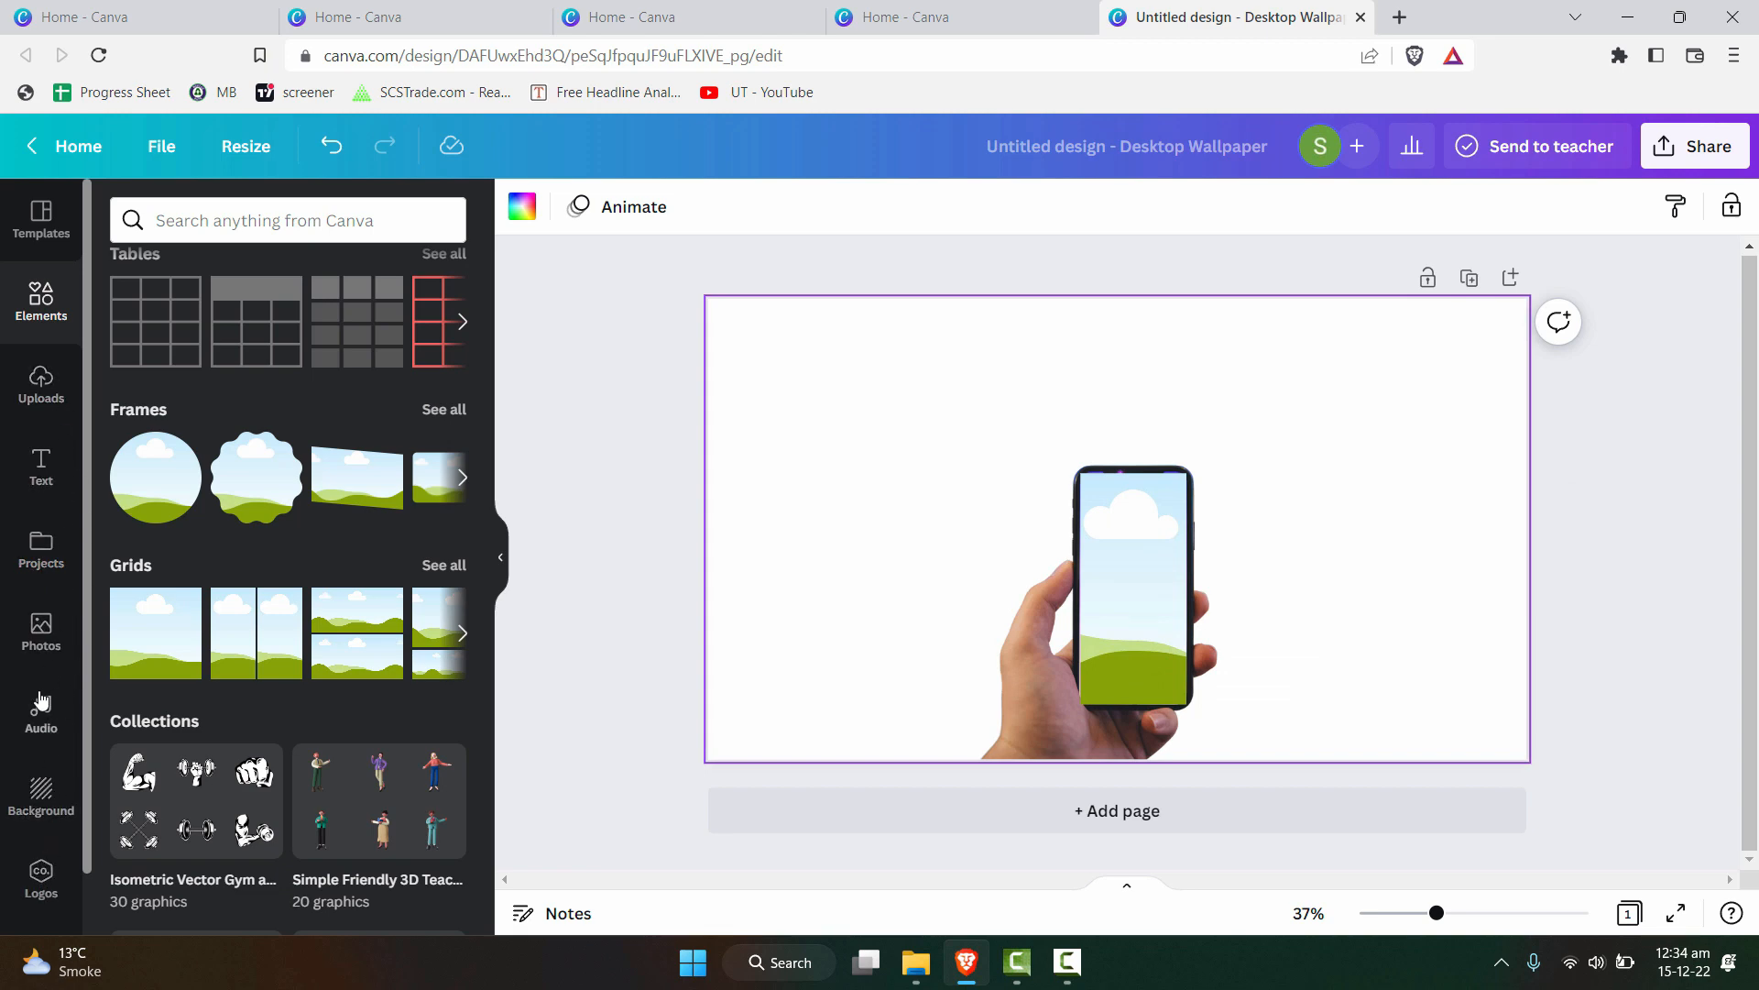
Search the video elements for "landscape" and filter the results to Free videos.
scroll(138, 458, down, 8)
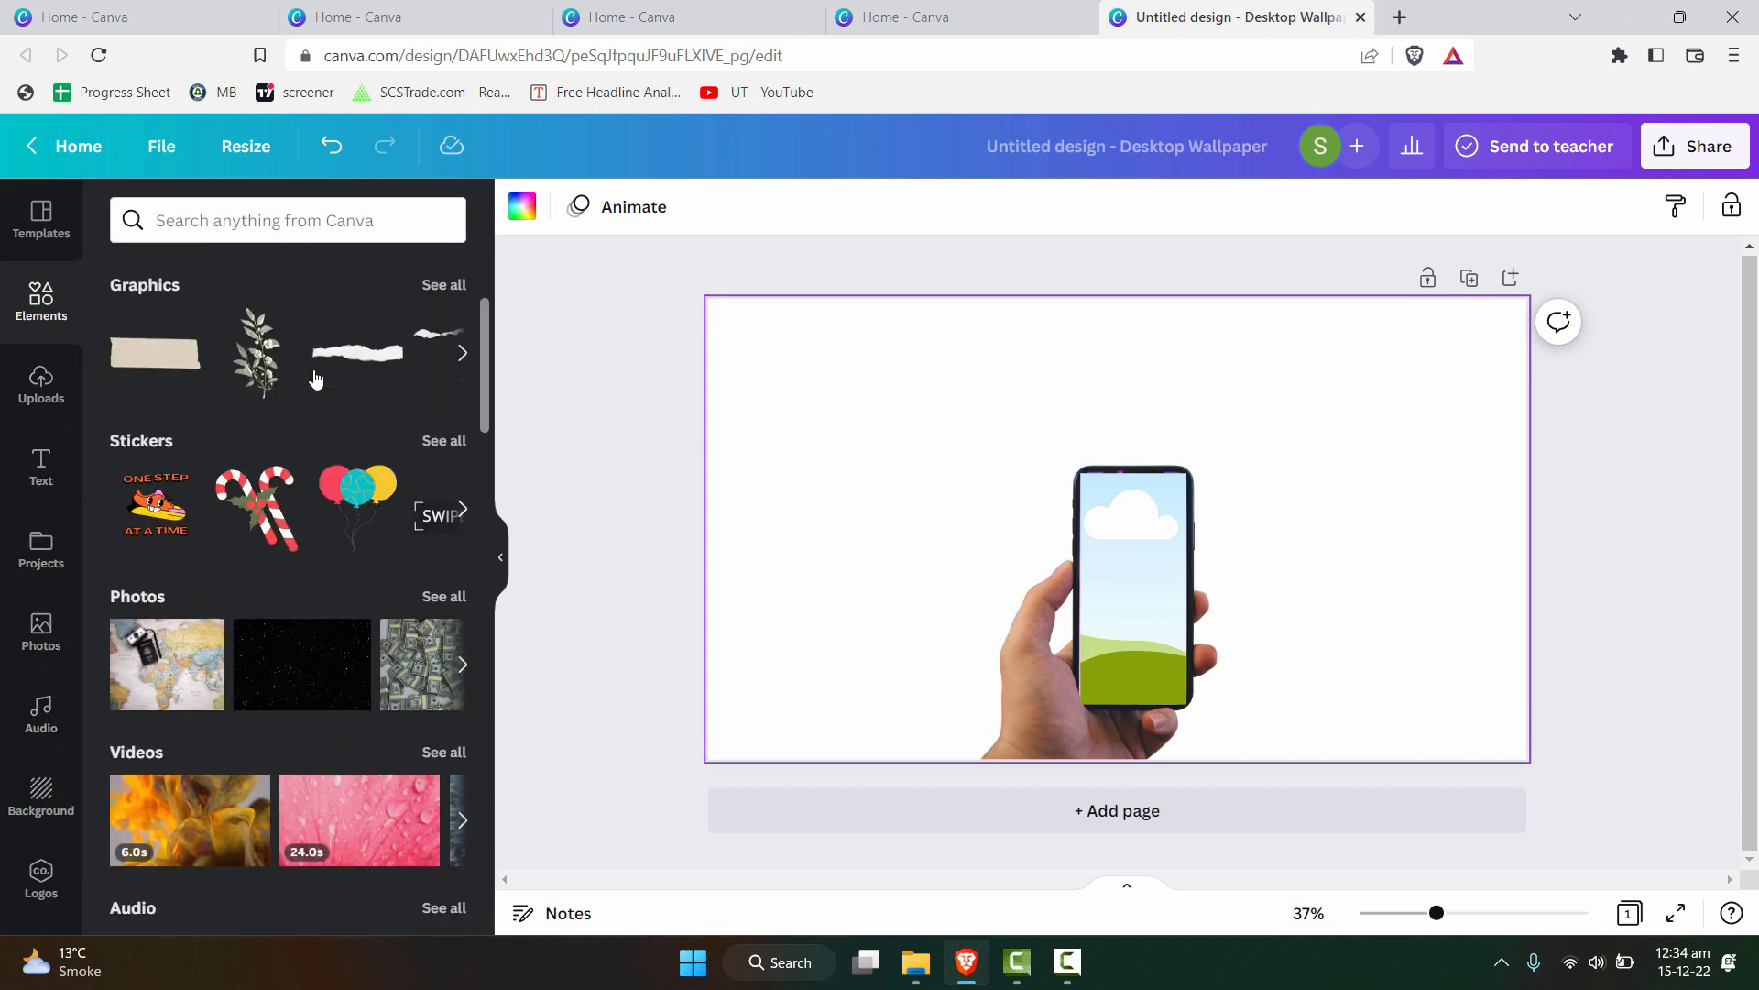
click(156, 629)
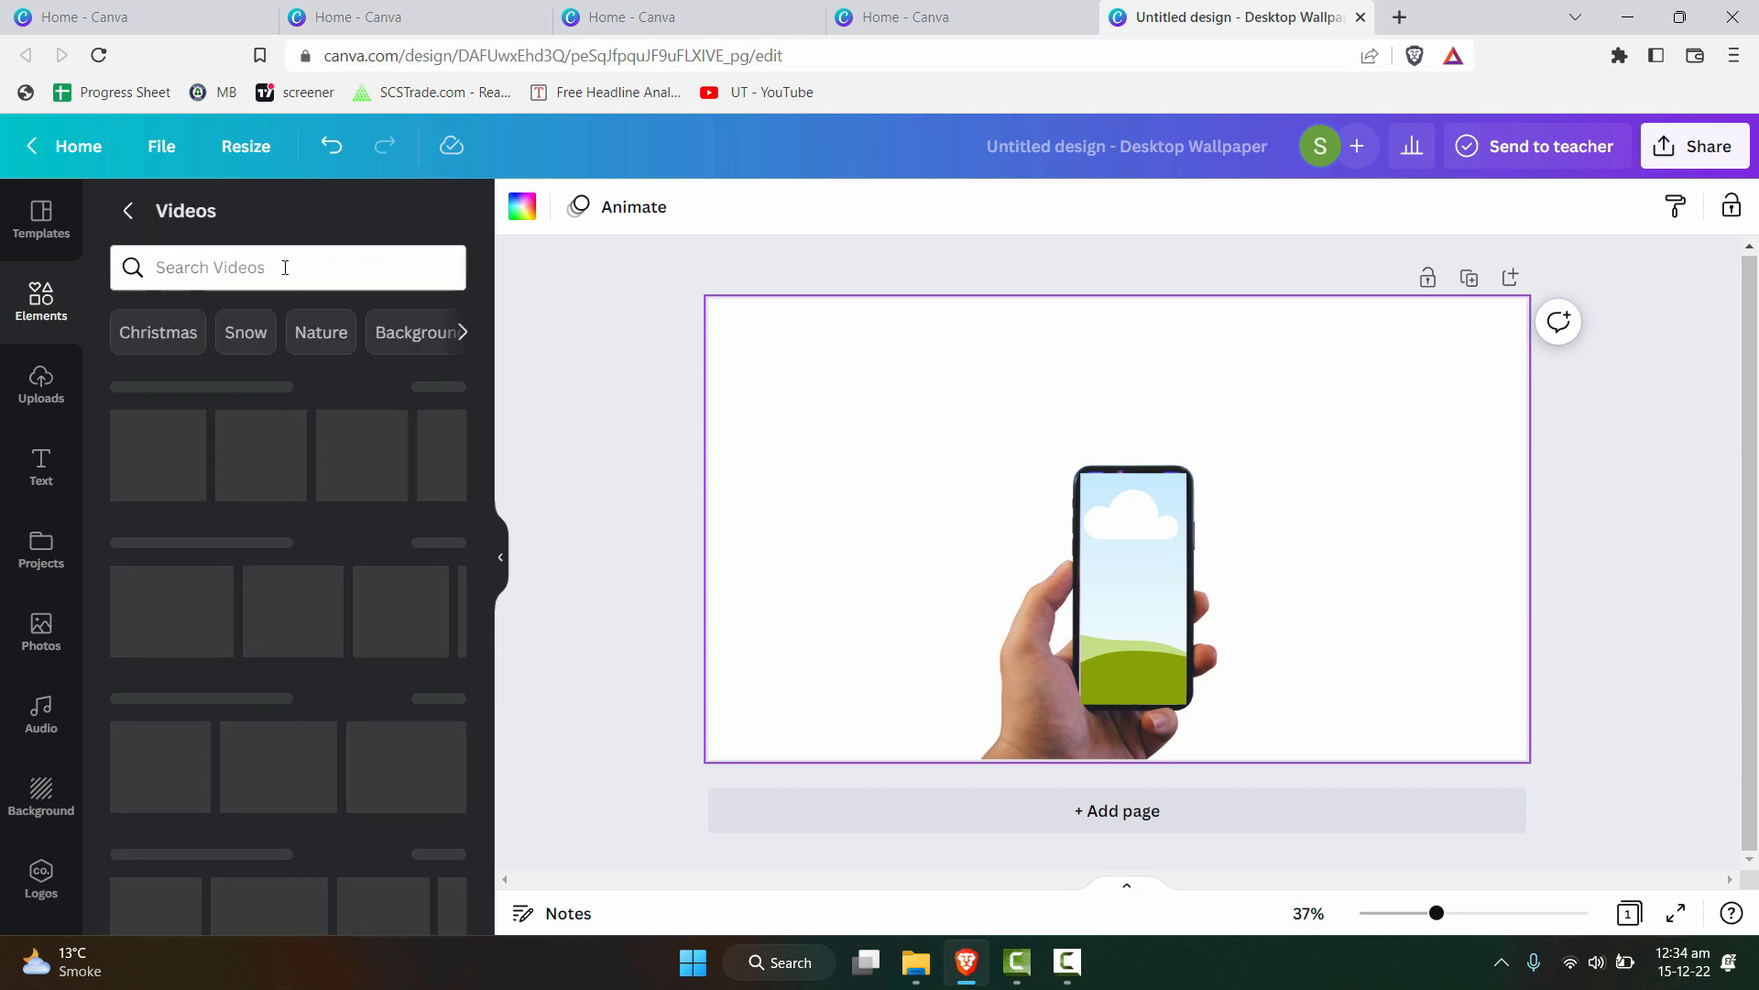
click(285, 267)
text(landscape)
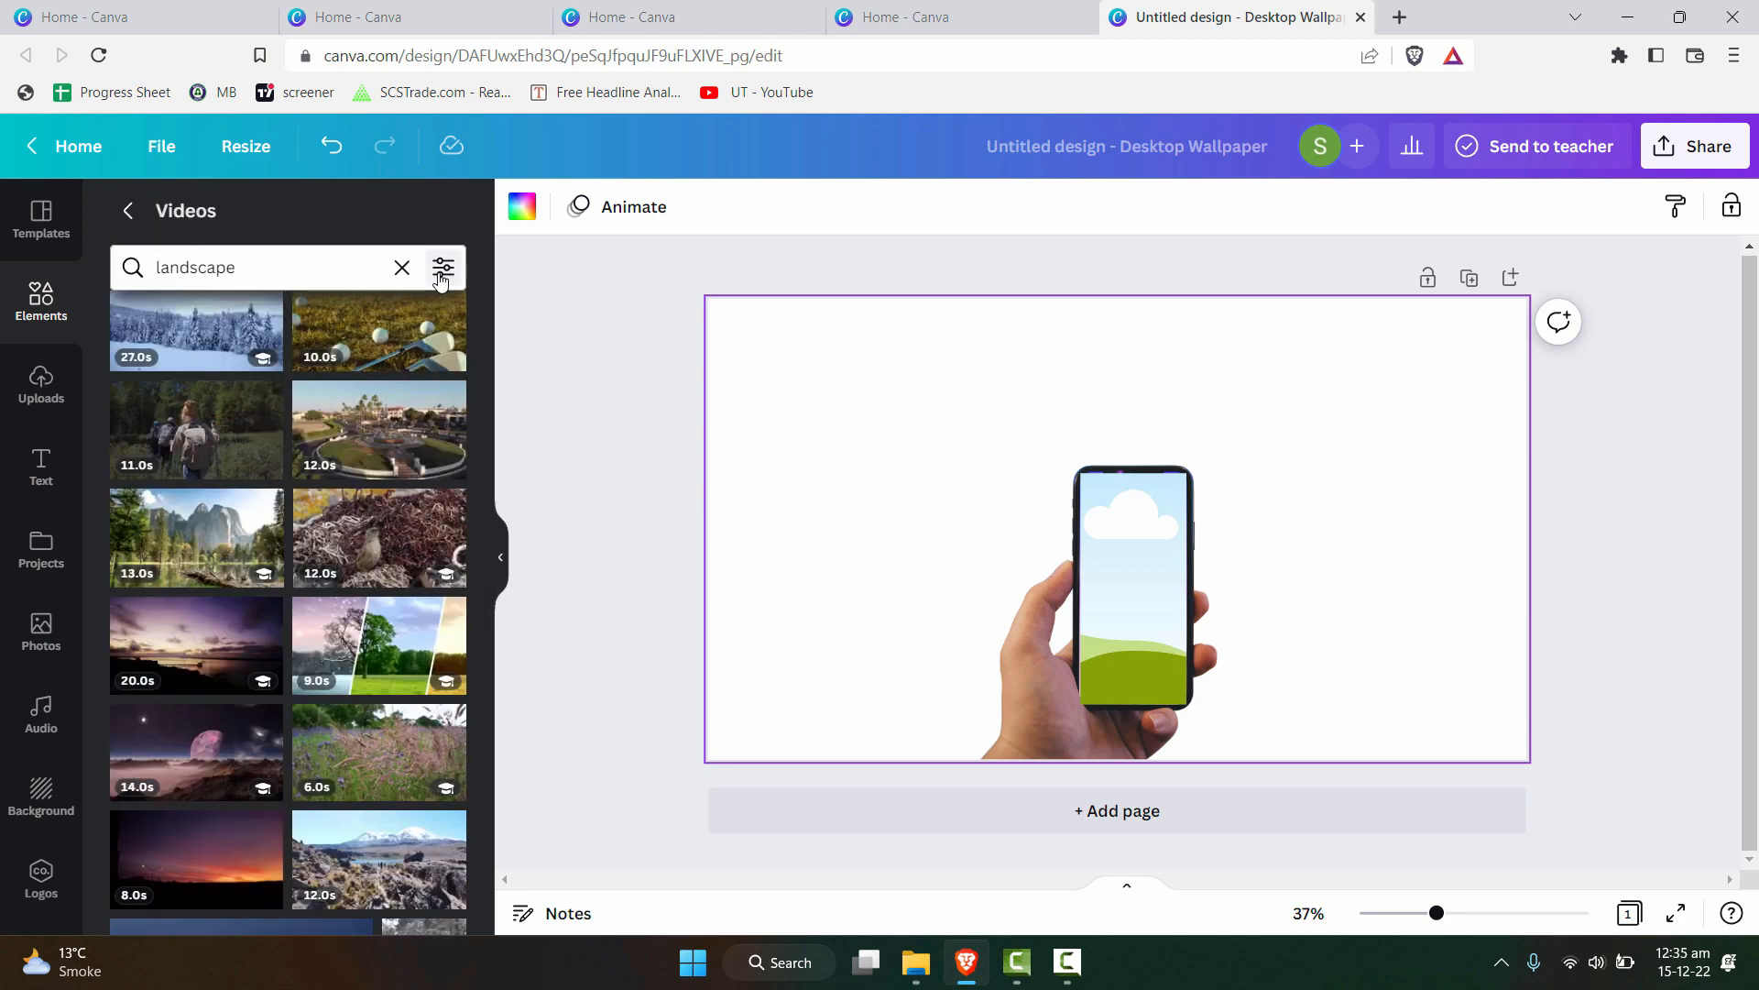
click(441, 272)
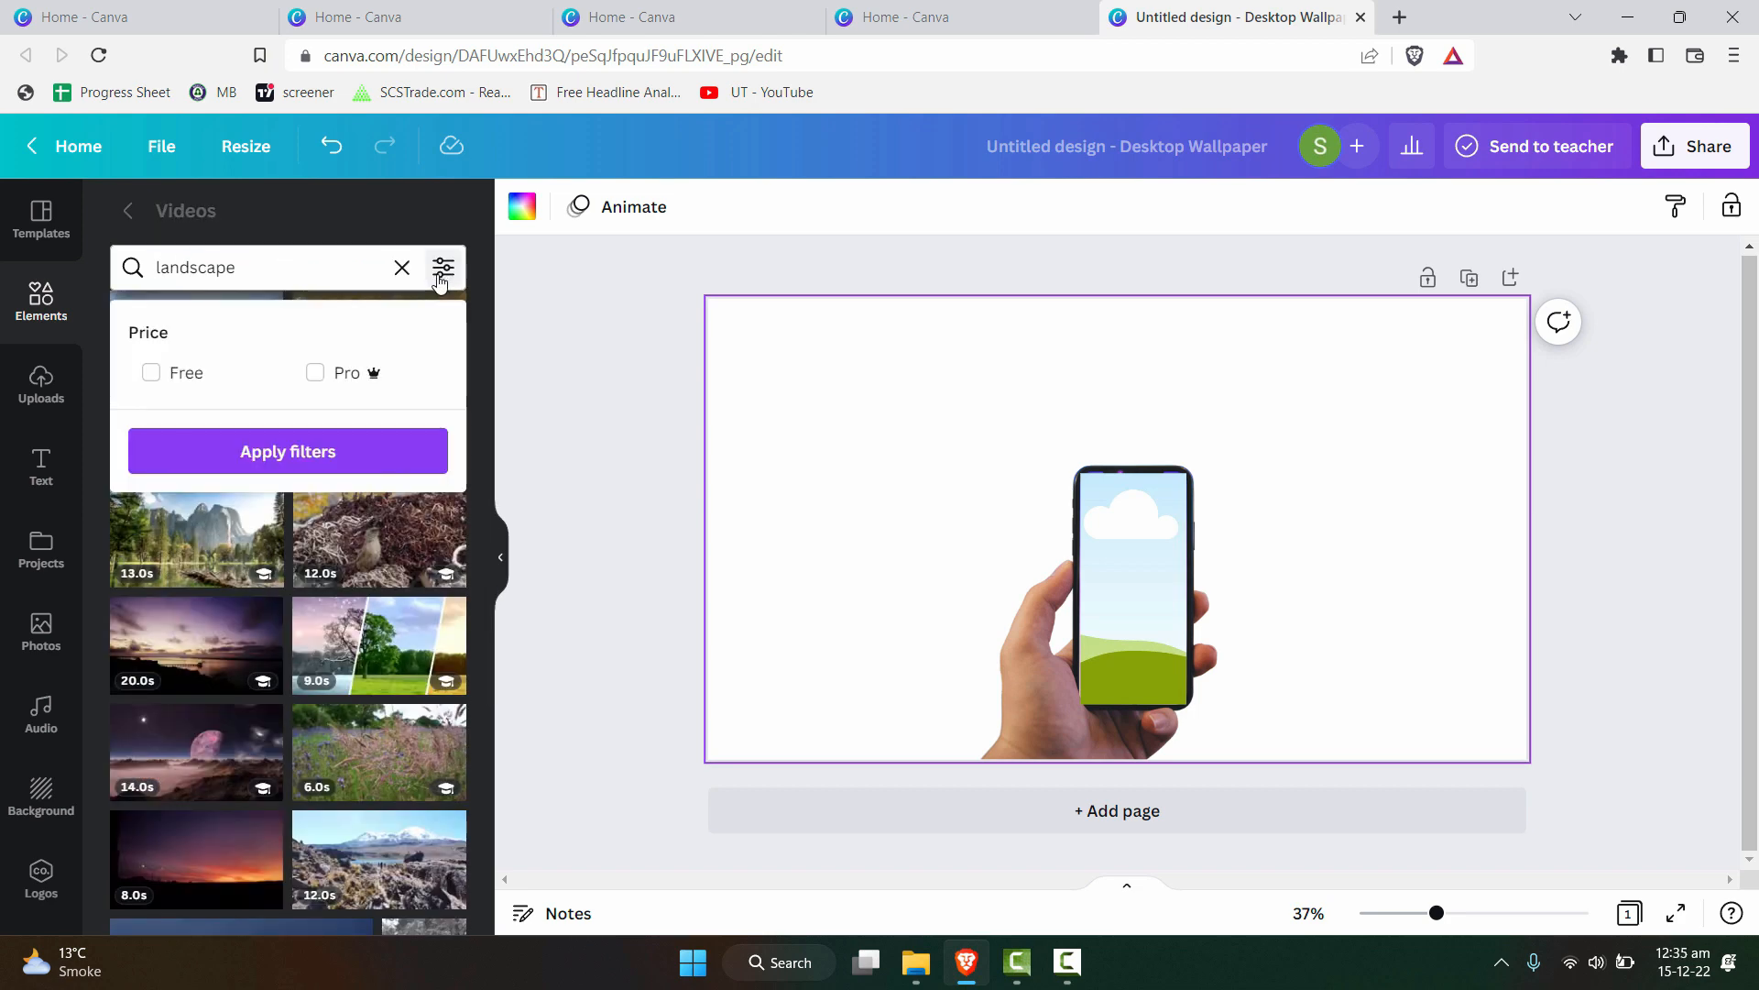
click(151, 373)
click(266, 463)
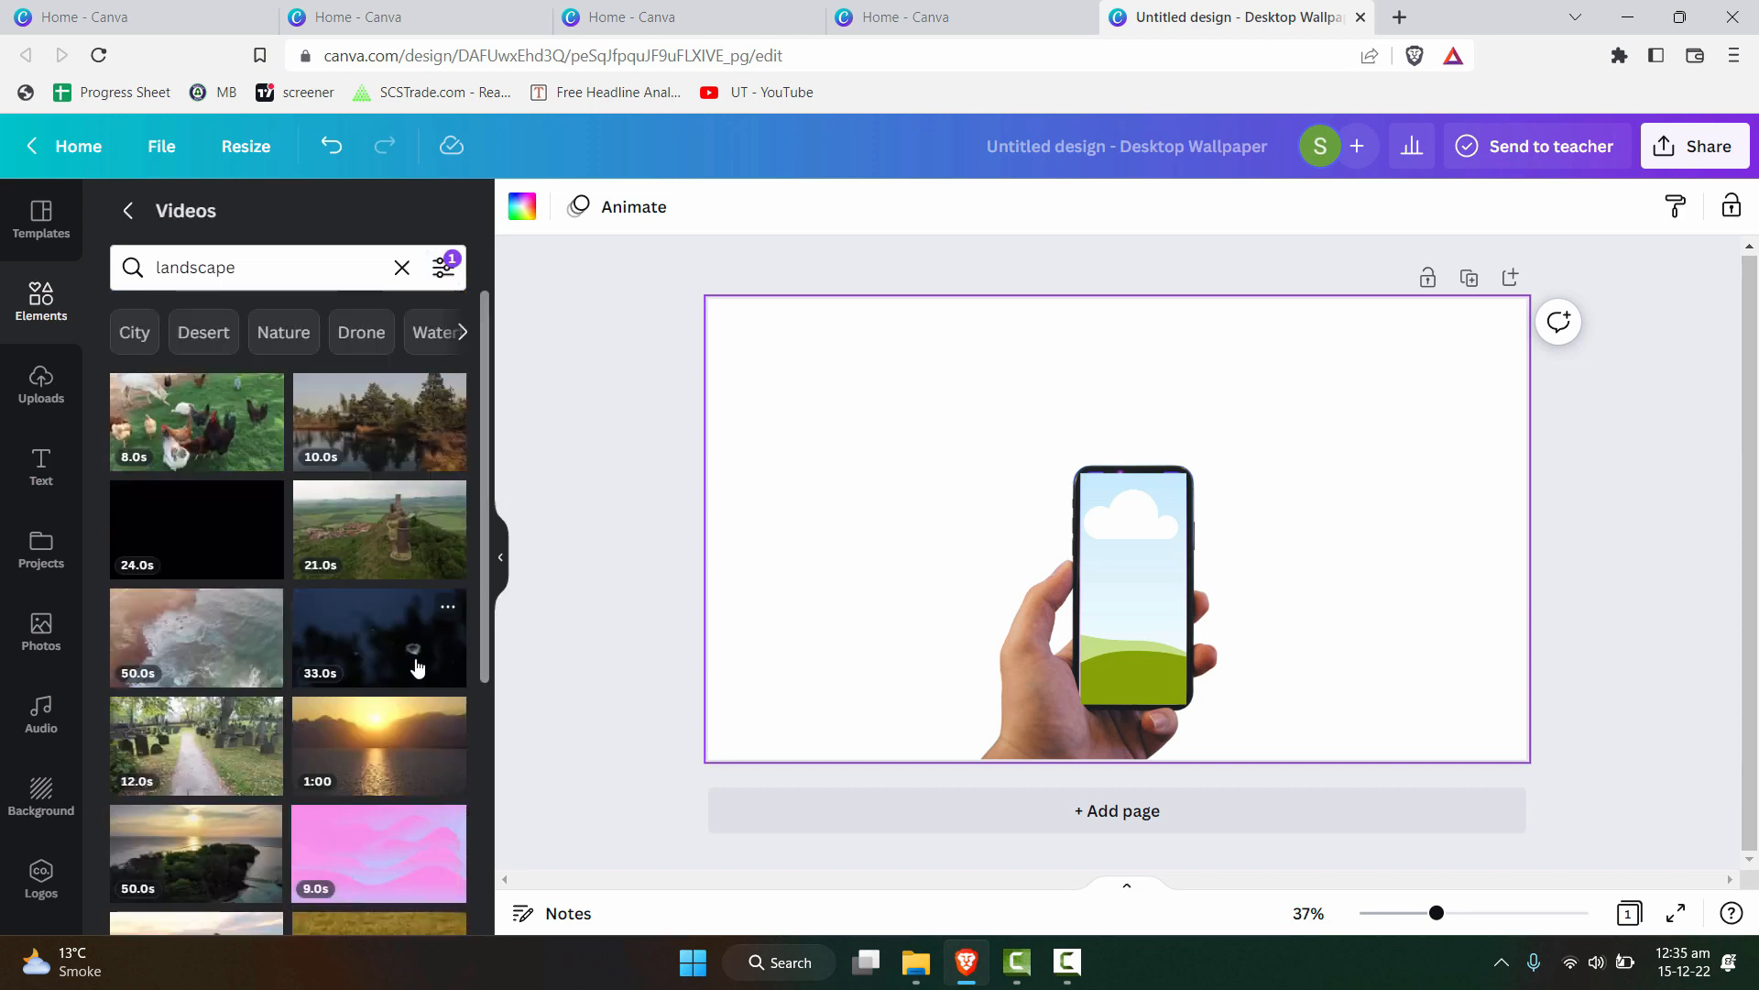
Add the 1:01 beach sunset video from the results and enlarge it to fill the whole page.
scroll(417, 666, down, 3)
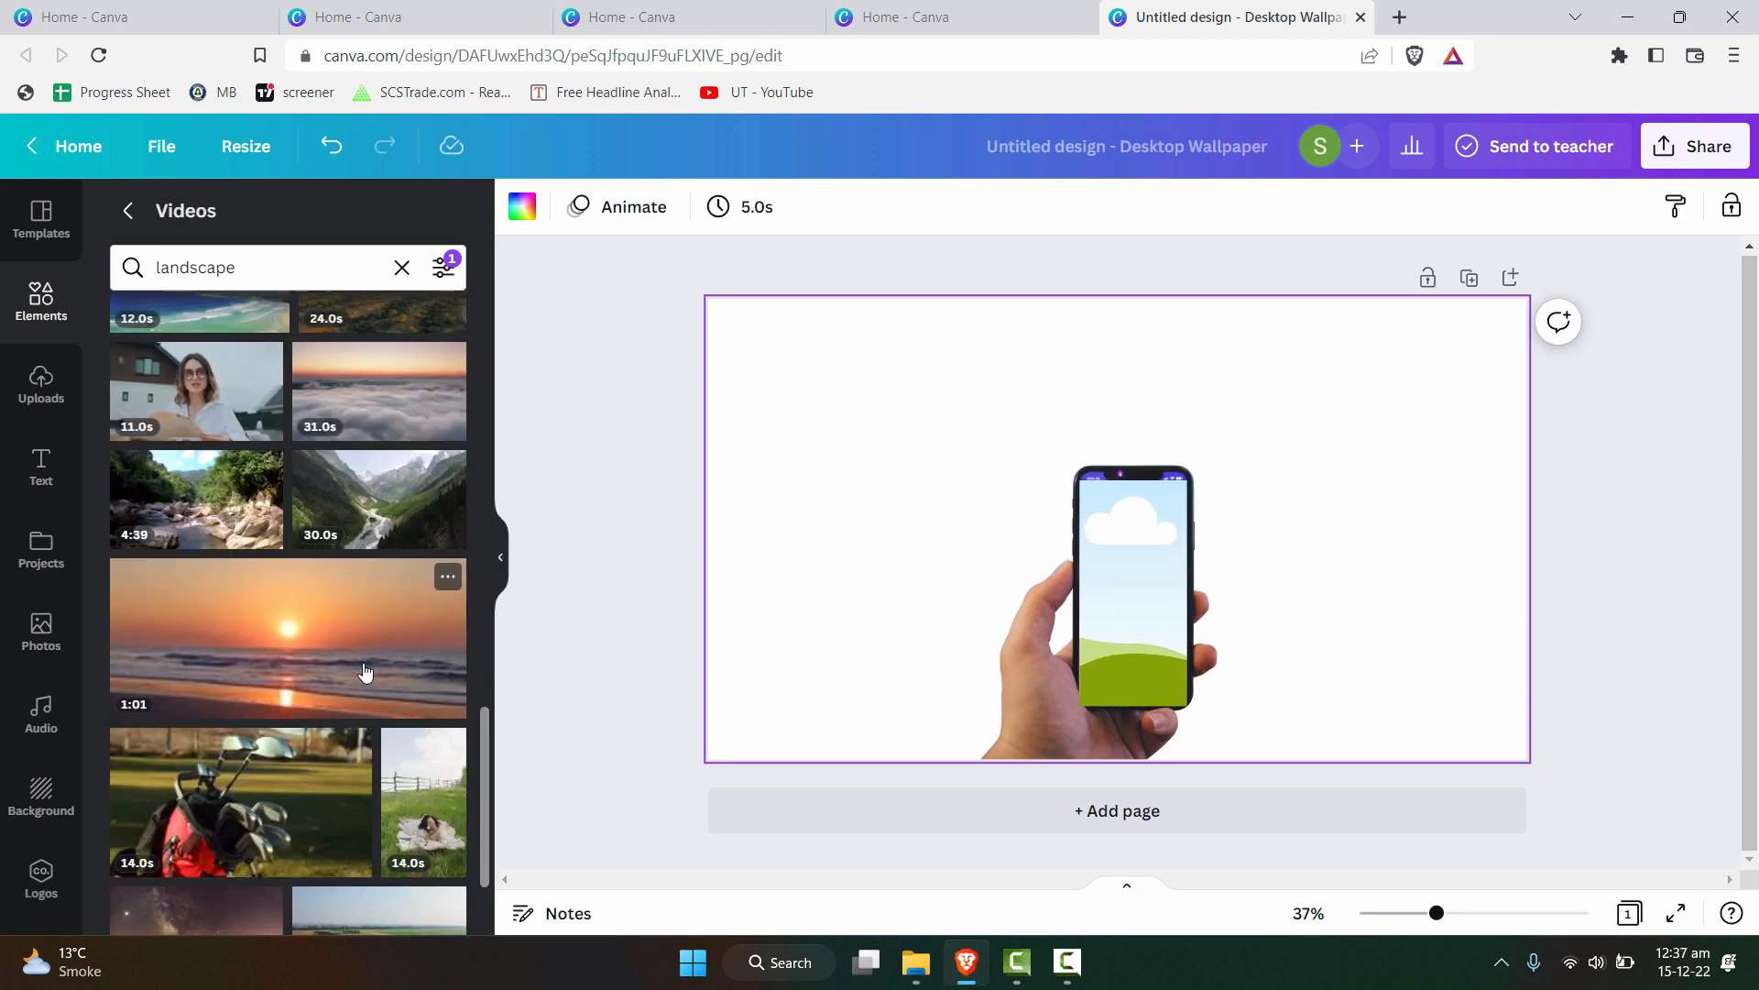
click(300, 658)
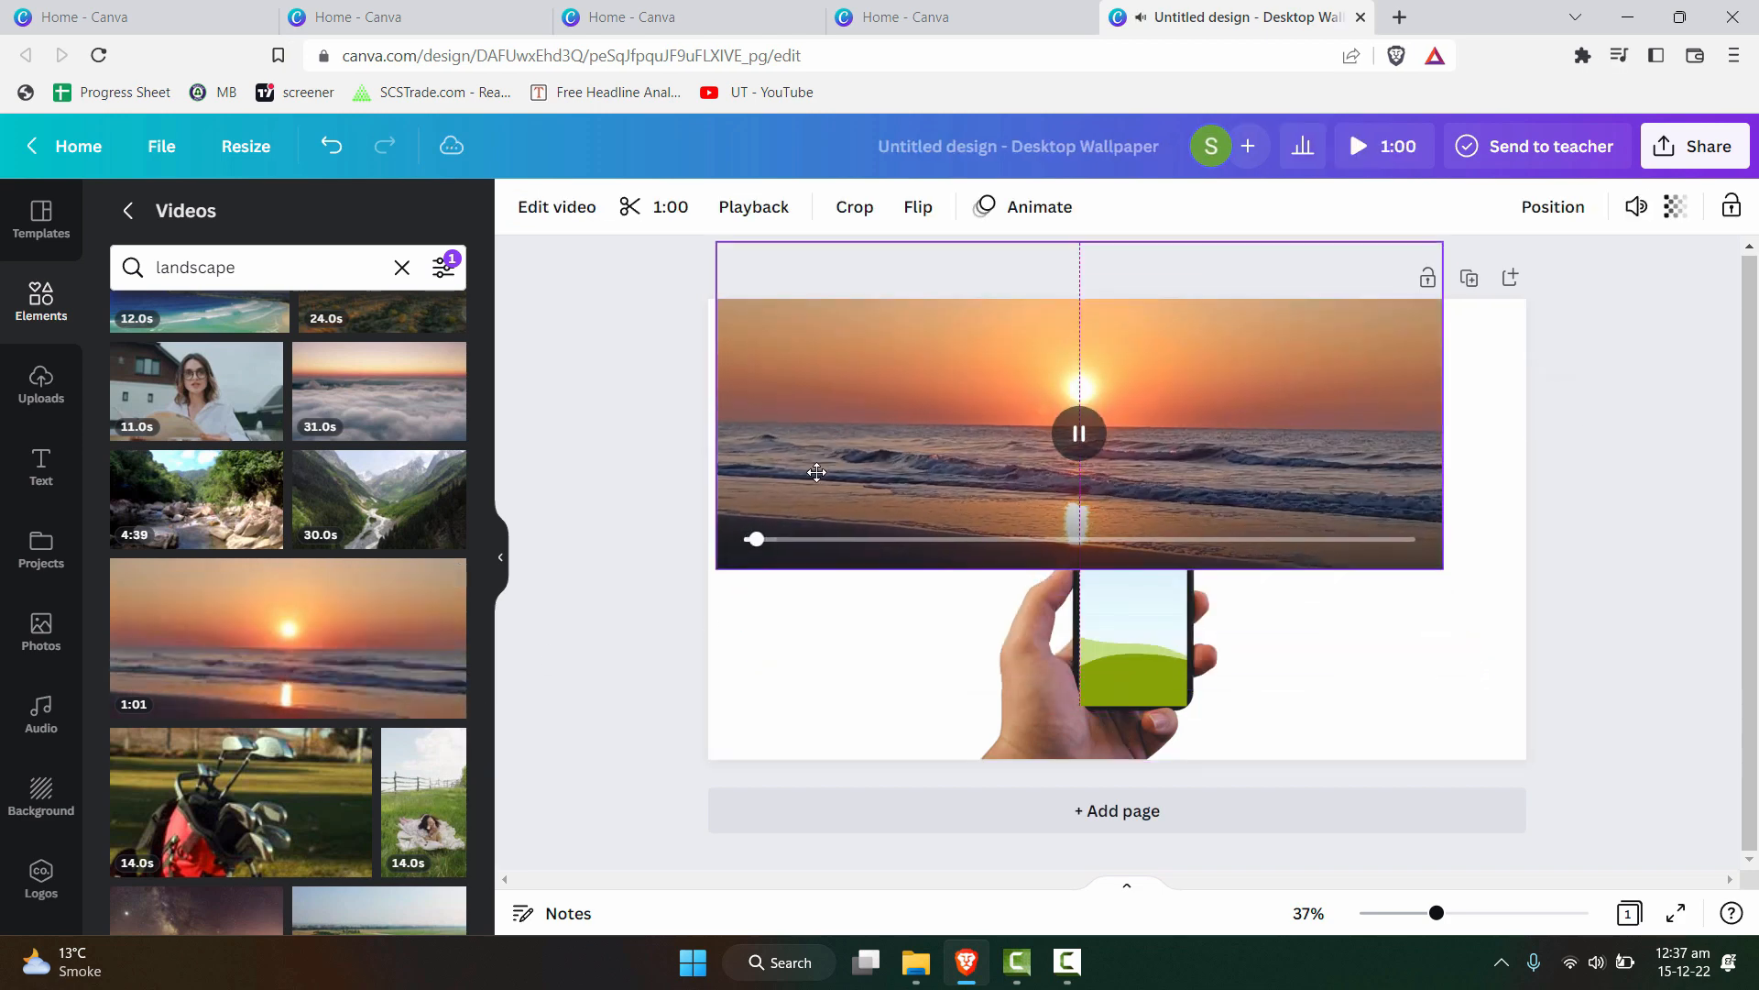
drag(816, 472, 828, 506)
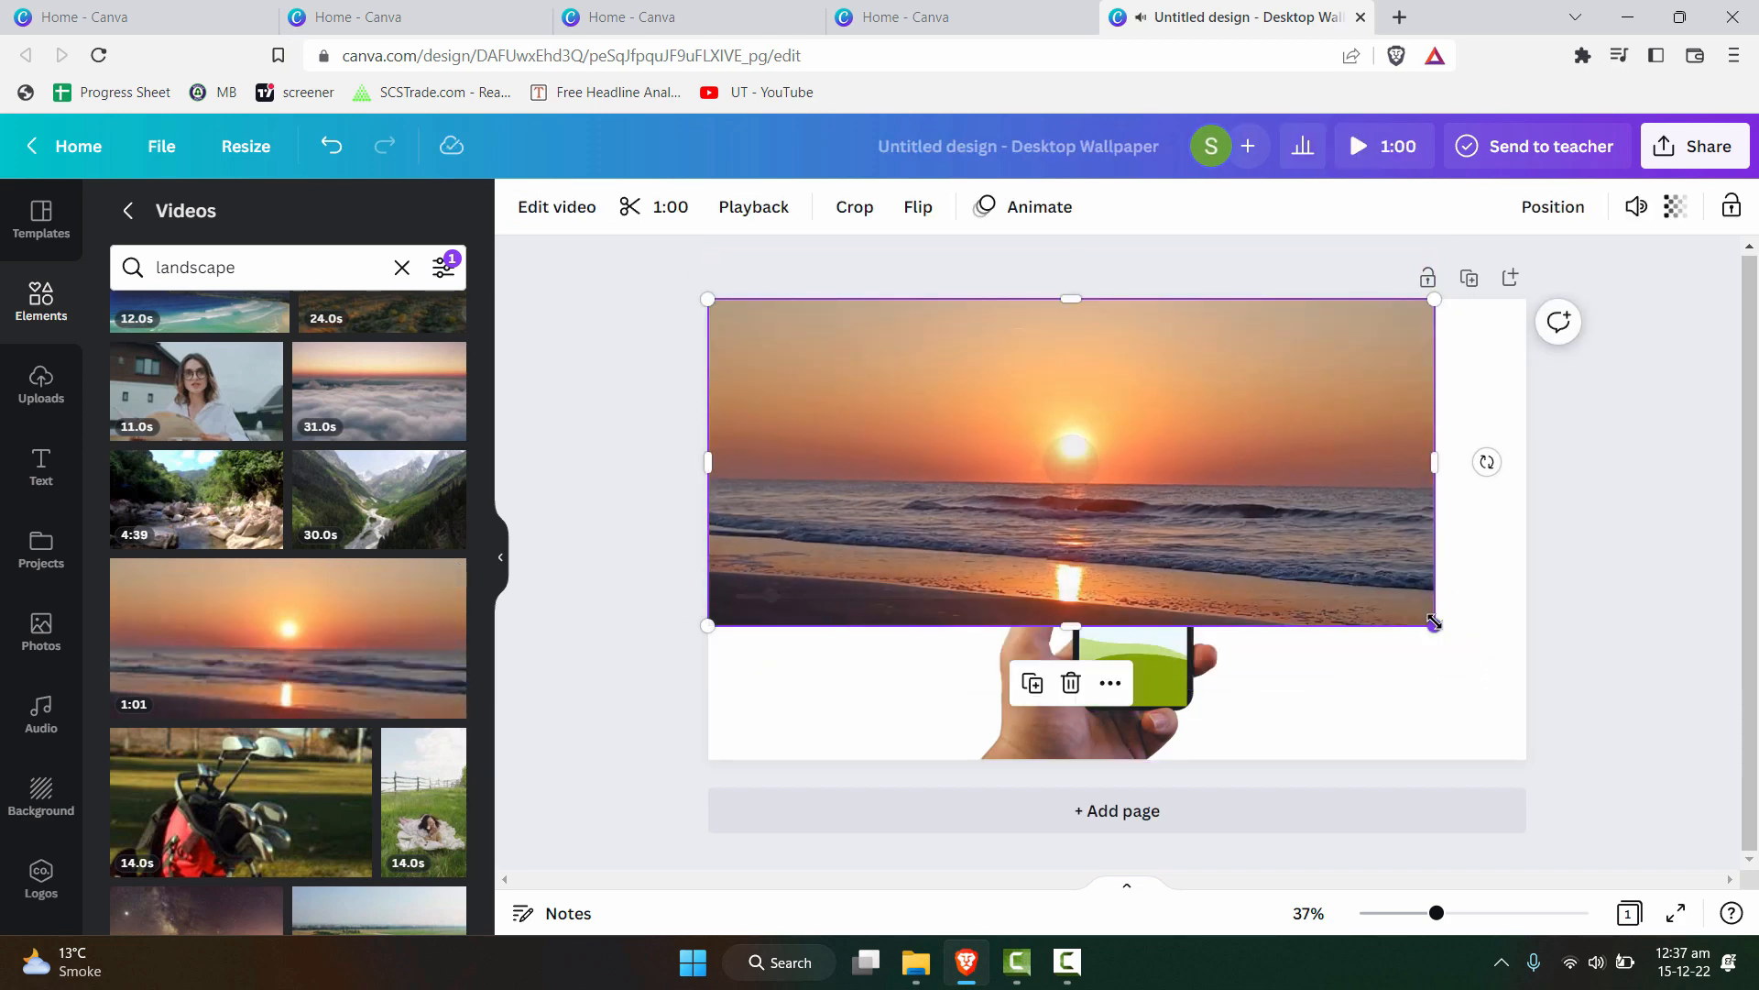
drag(1438, 629, 1497, 722)
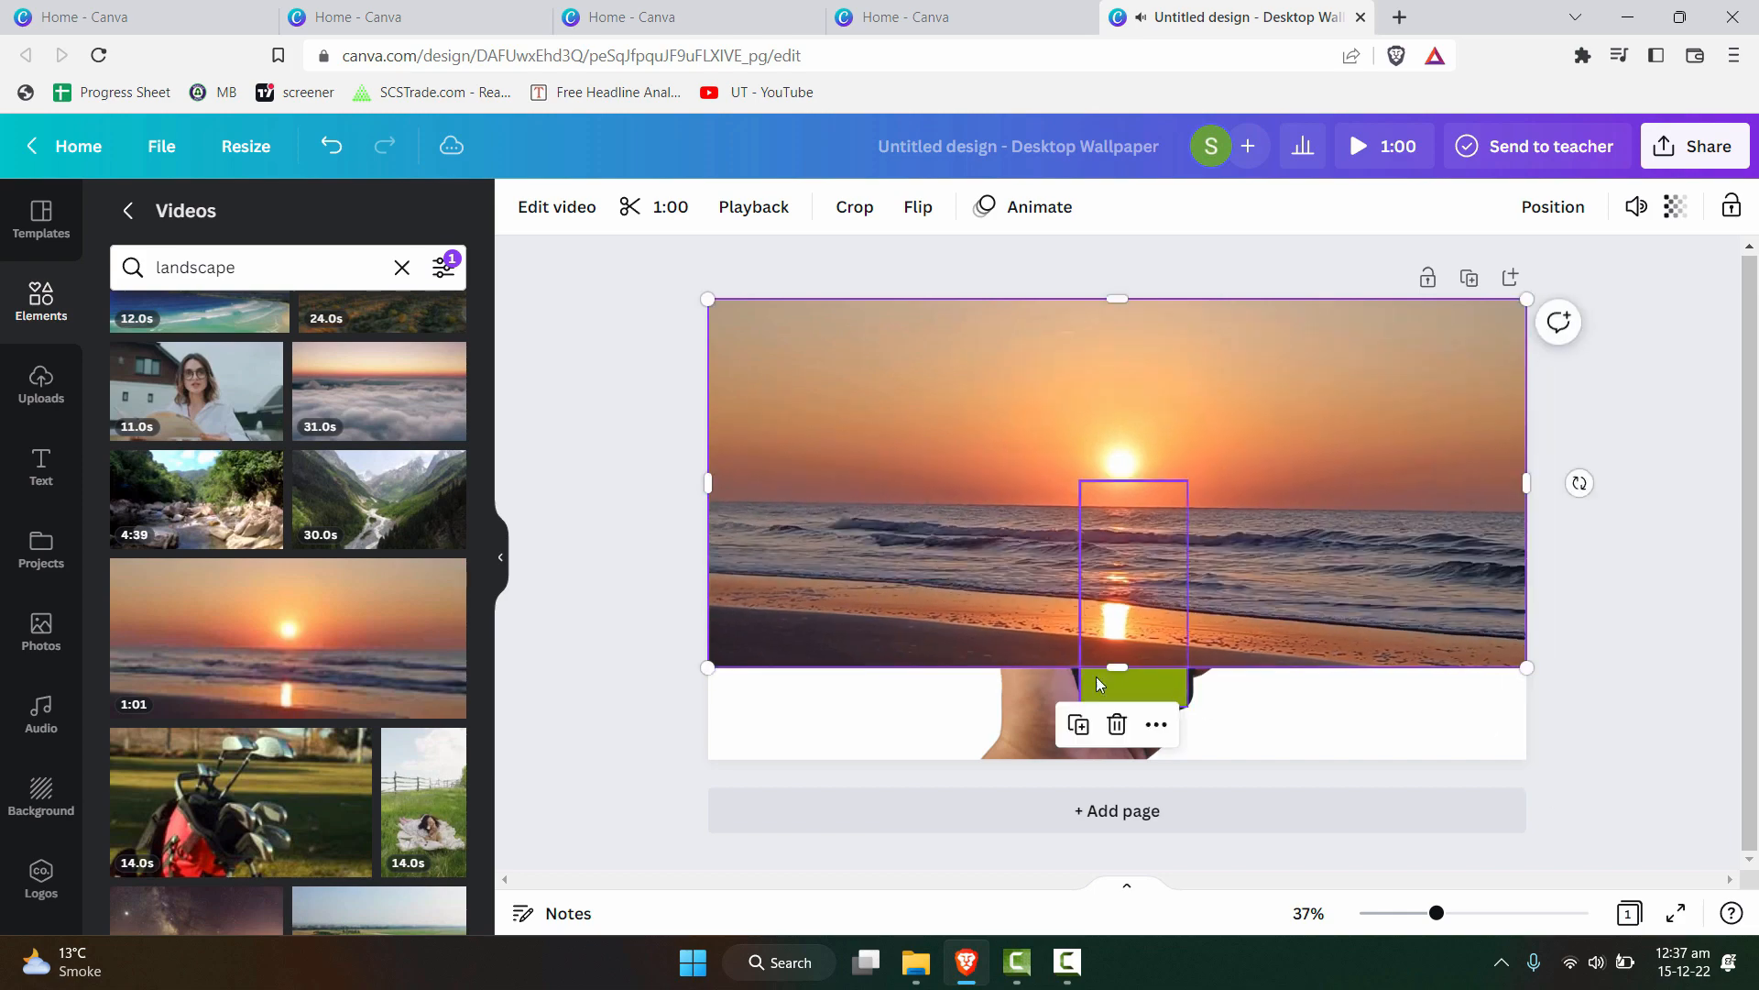
drag(1117, 668, 1136, 760)
Send the sunset video backward two levels so it sits behind the hand and phone.
right_click(1232, 626)
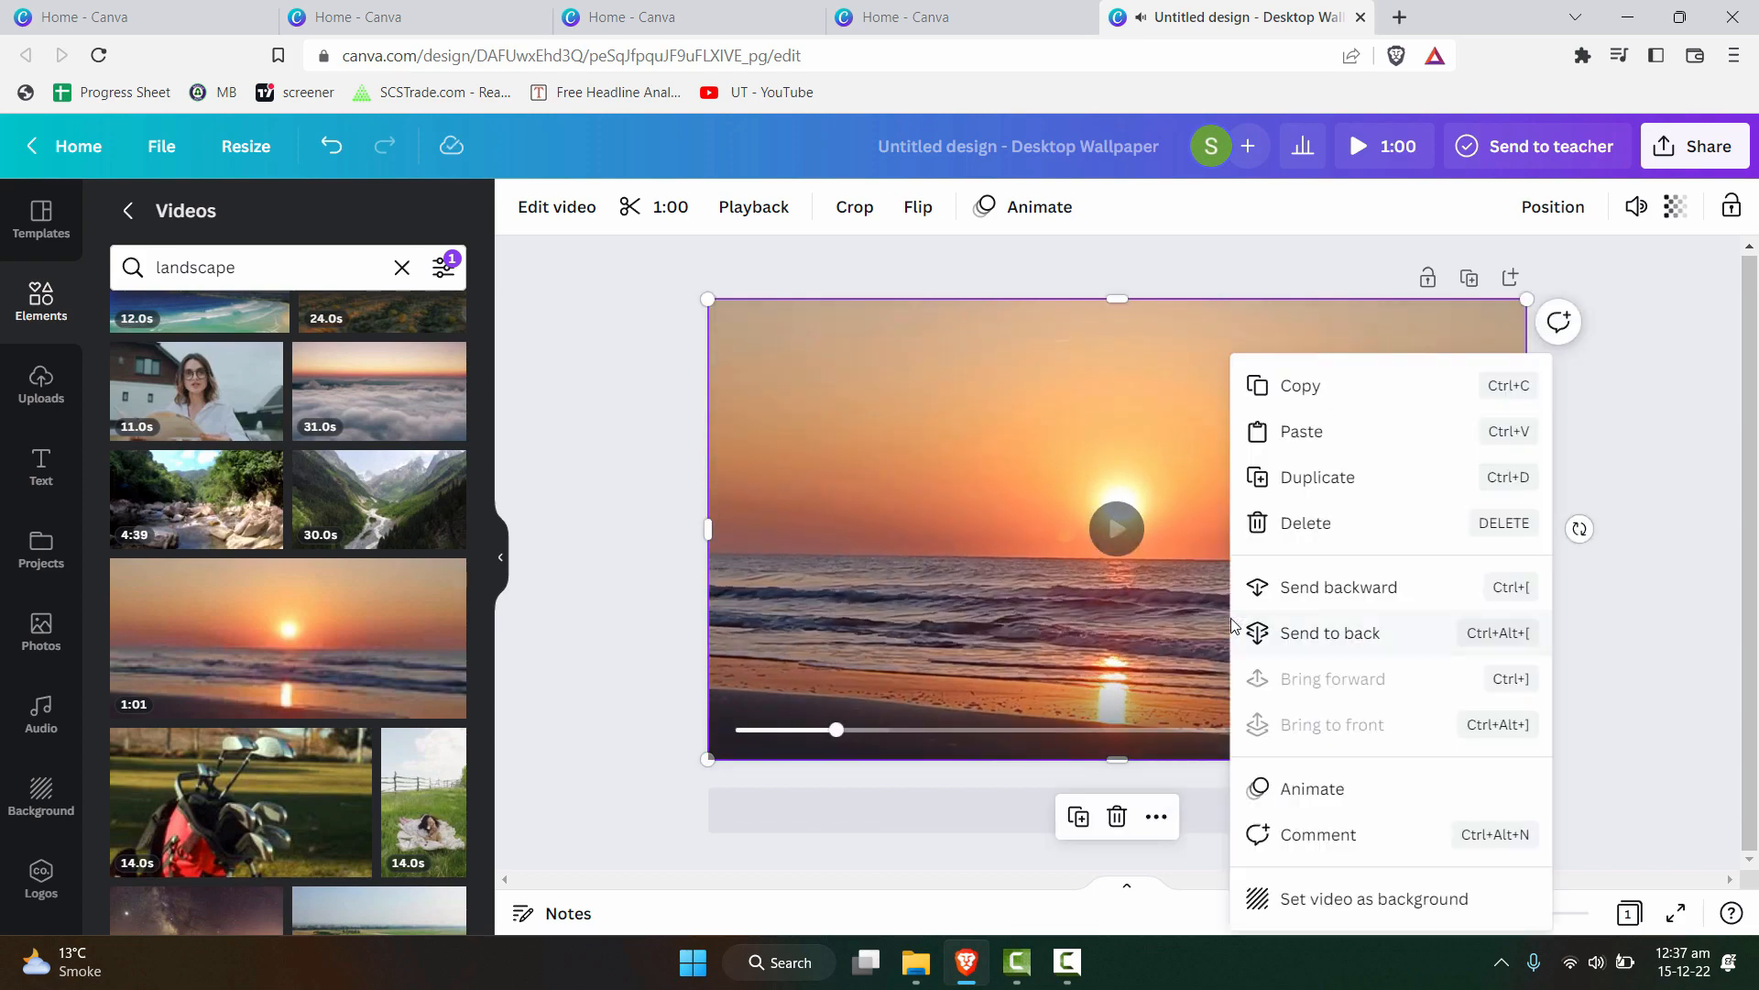
click(1302, 596)
right_click(1052, 638)
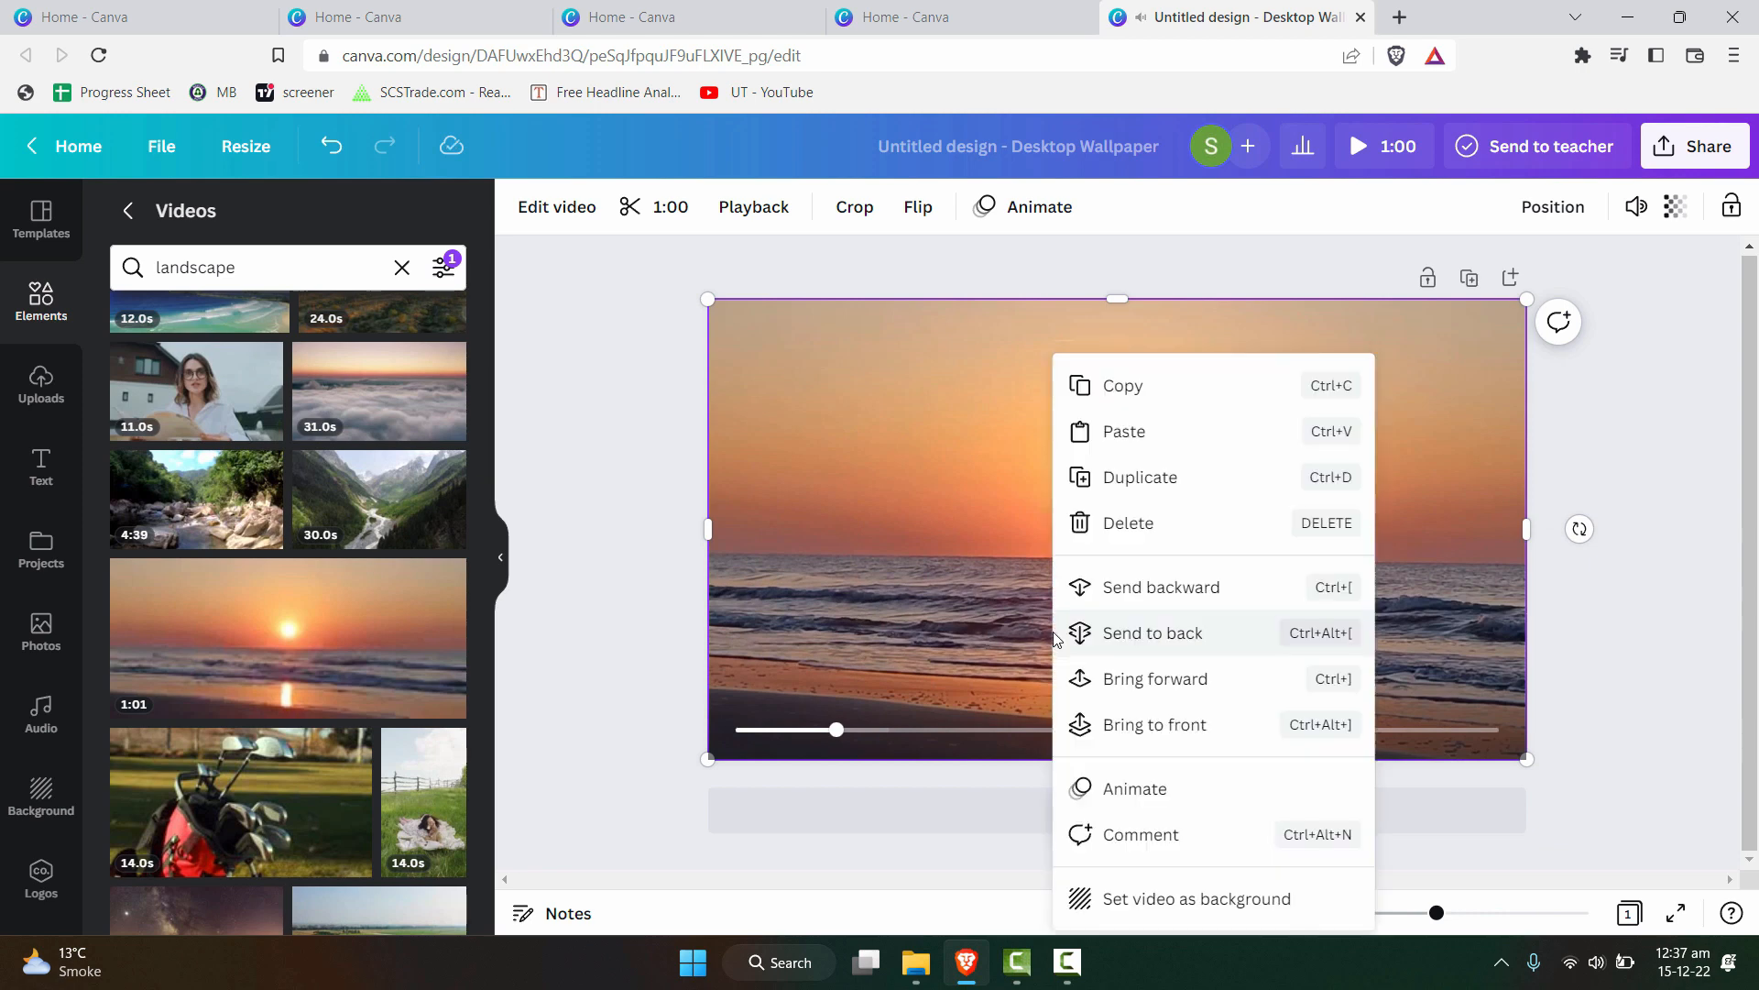
click(1124, 605)
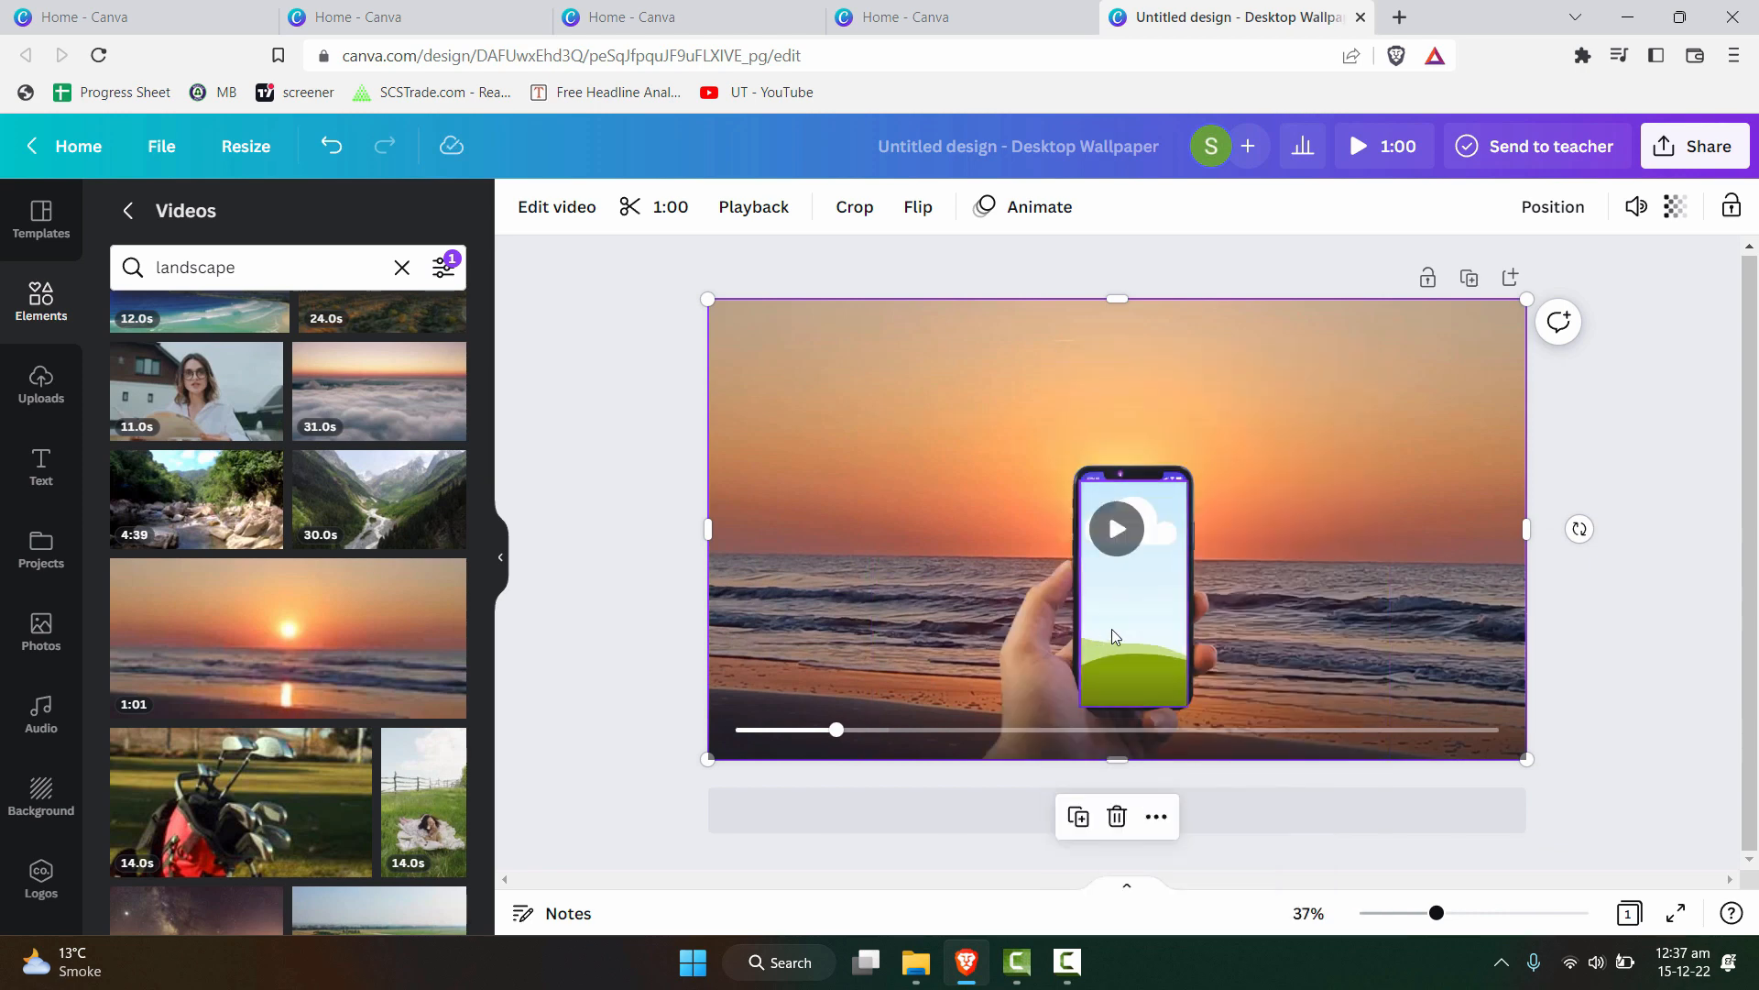
Place the same sunset video inside the grid on the iPhone's screen.
click(1226, 614)
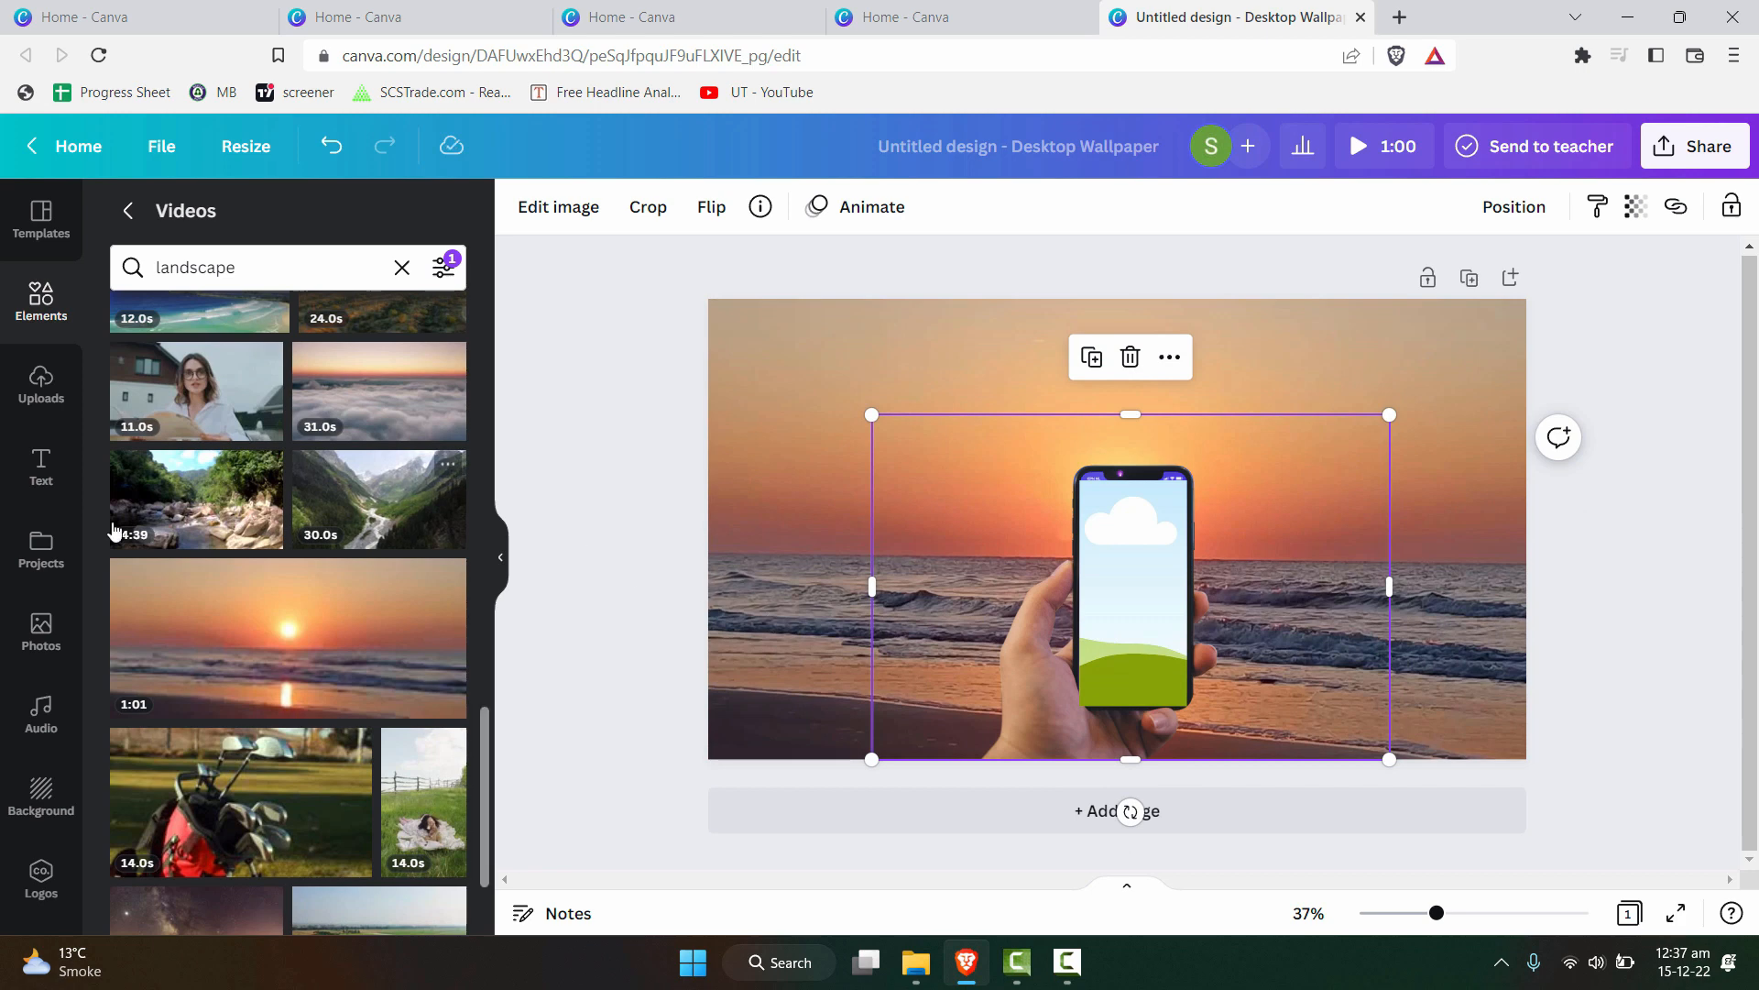
drag(255, 656, 1065, 579)
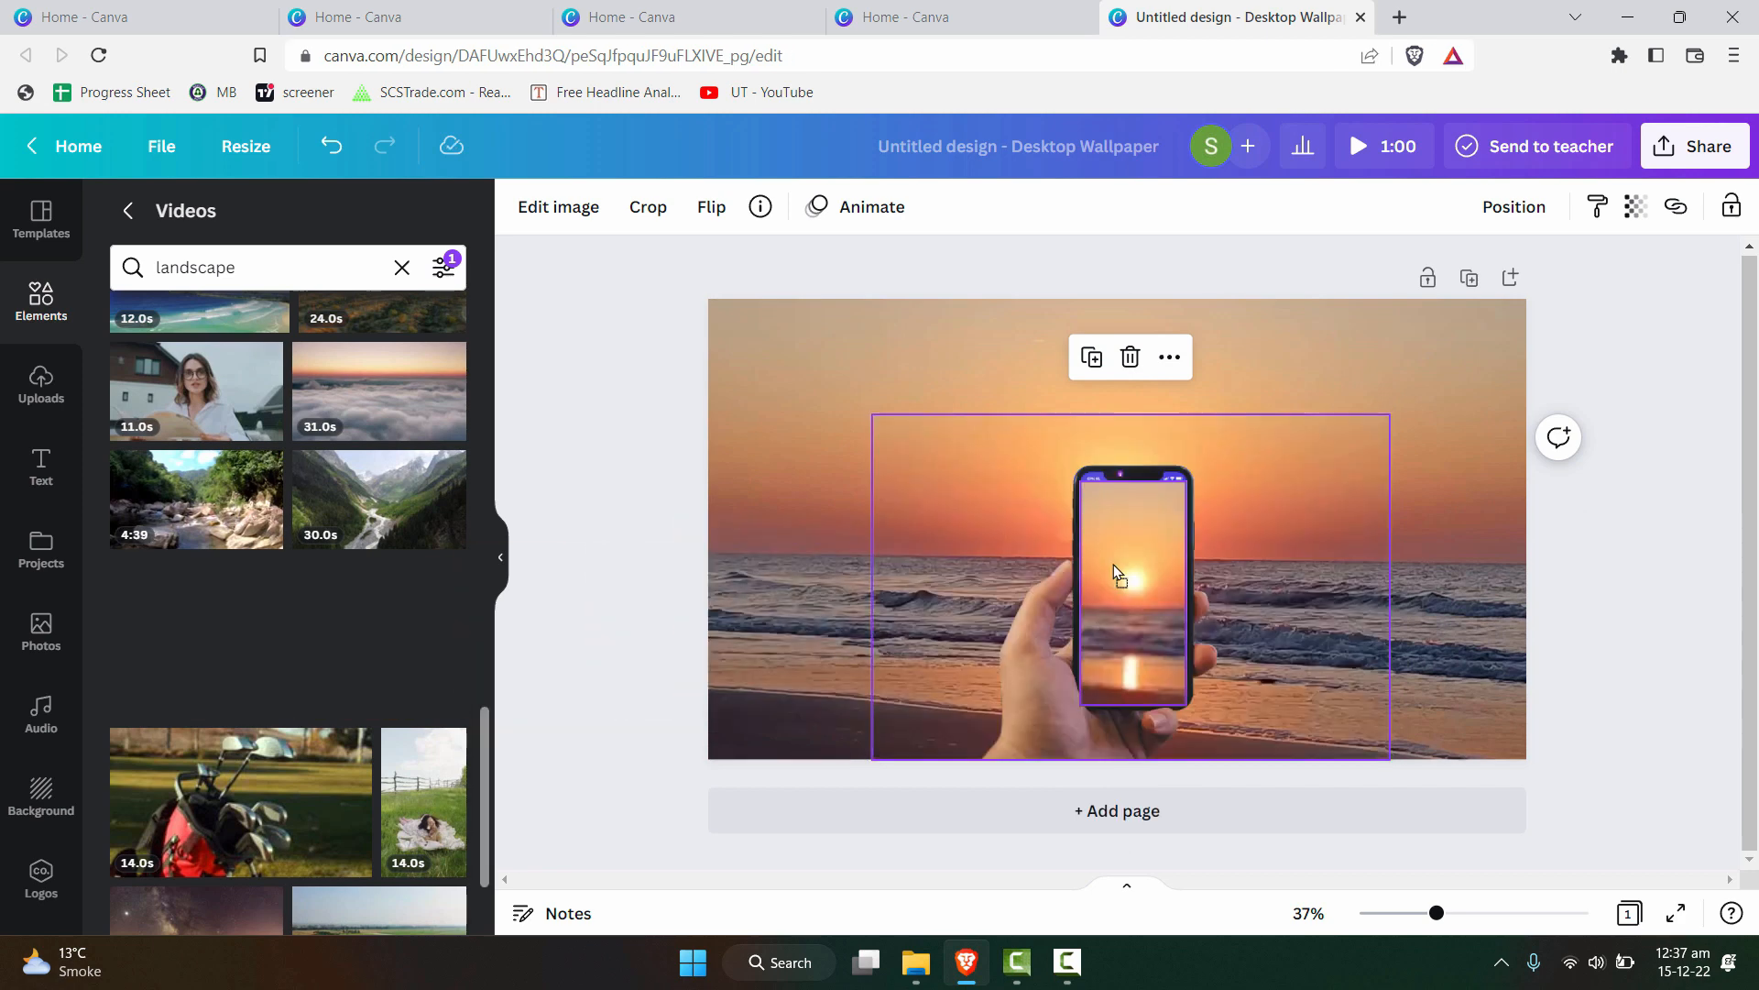
click(1471, 609)
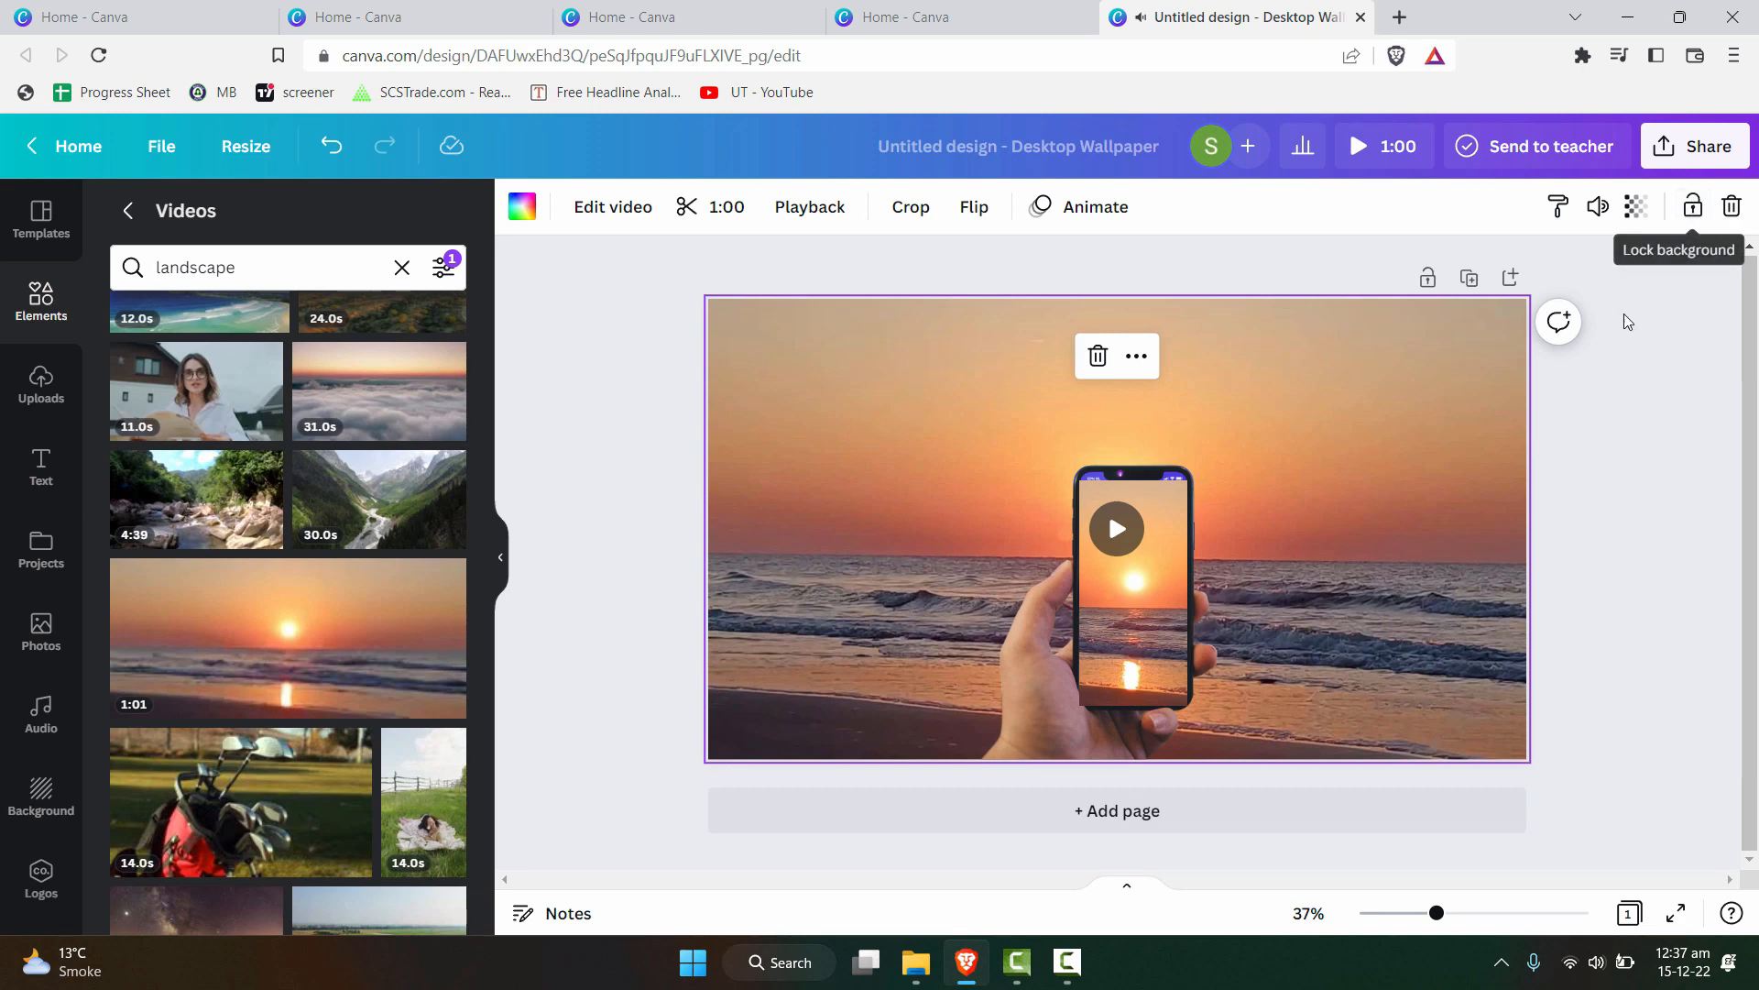
Present the finished wallpaper design with the Standard presentation type.
click(1677, 165)
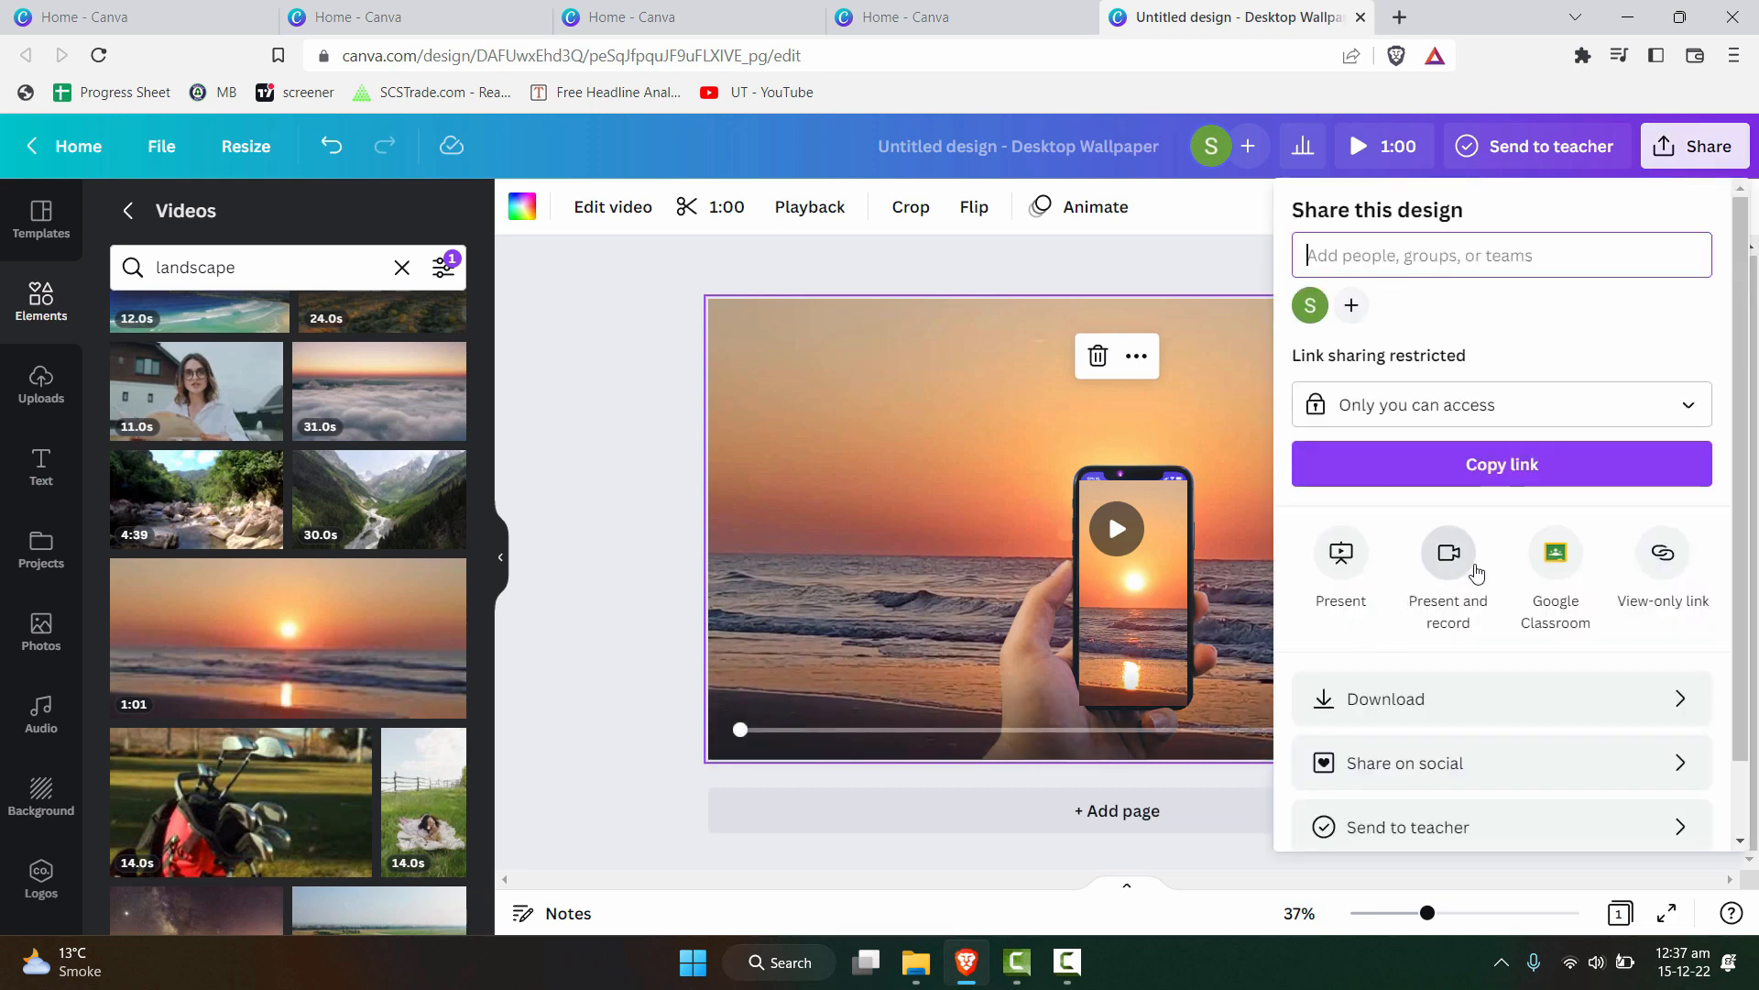
click(1342, 553)
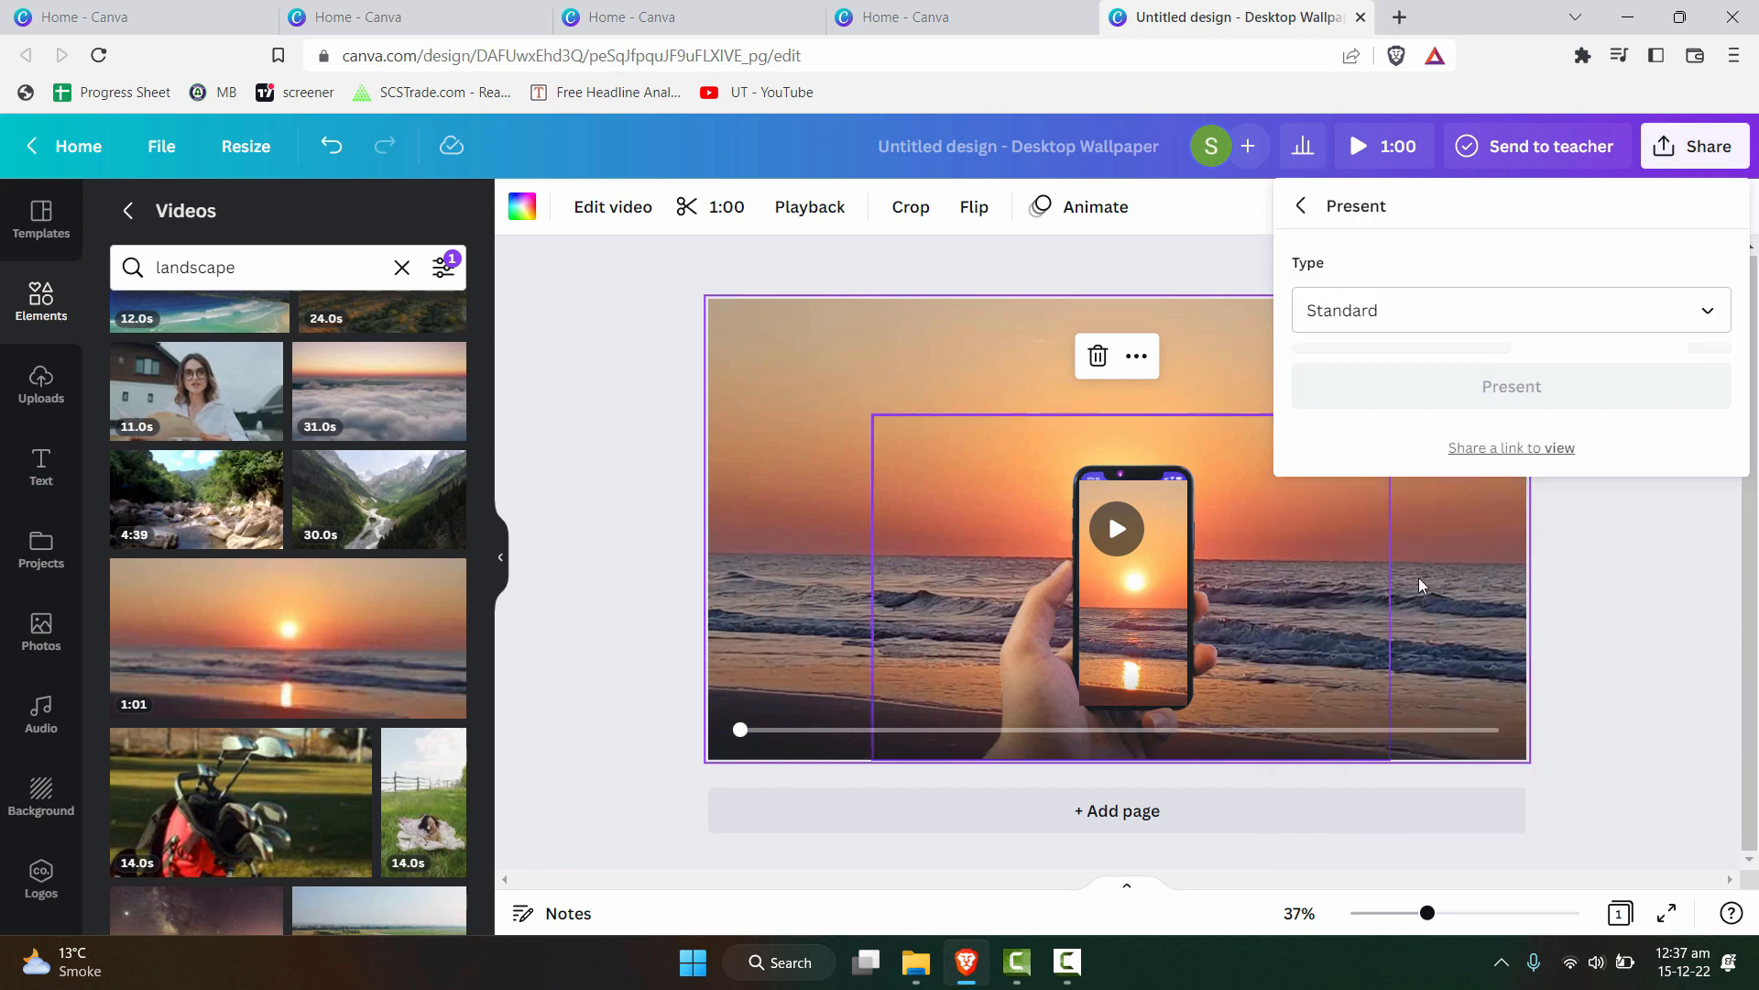
click(1512, 386)
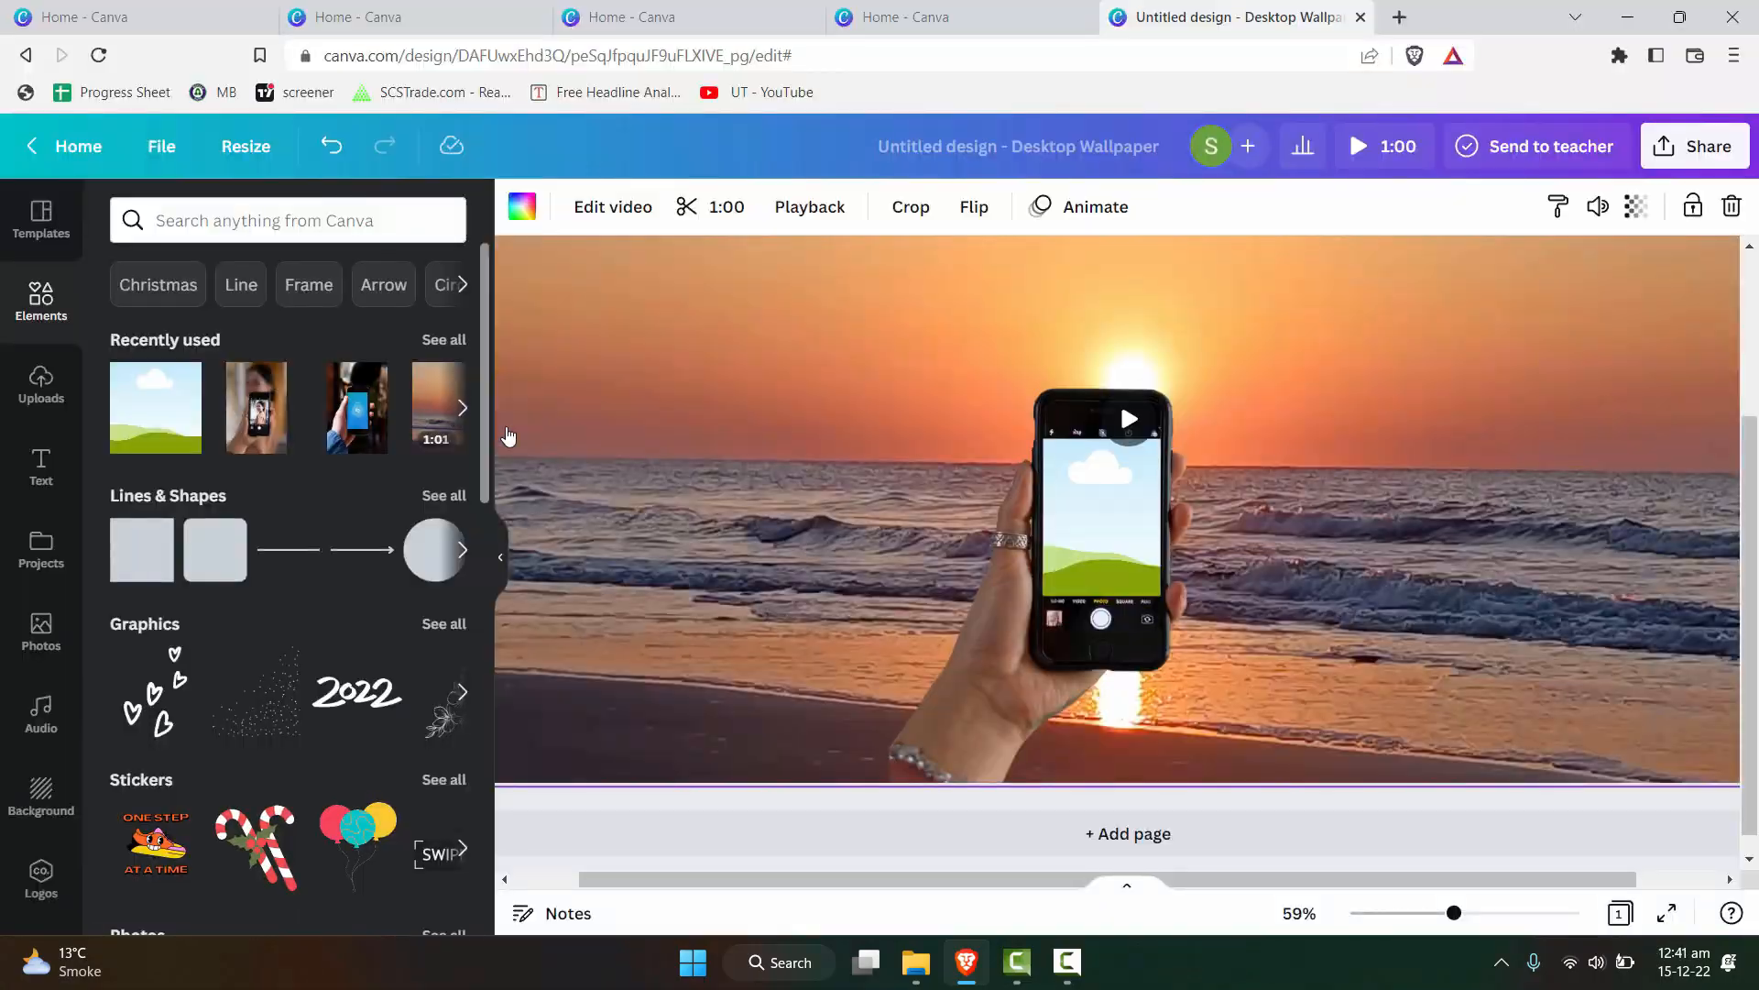
Place the 1:01 sunset video inside the empty frame on the hand-held phone's screen.
drag(510, 437, 1100, 523)
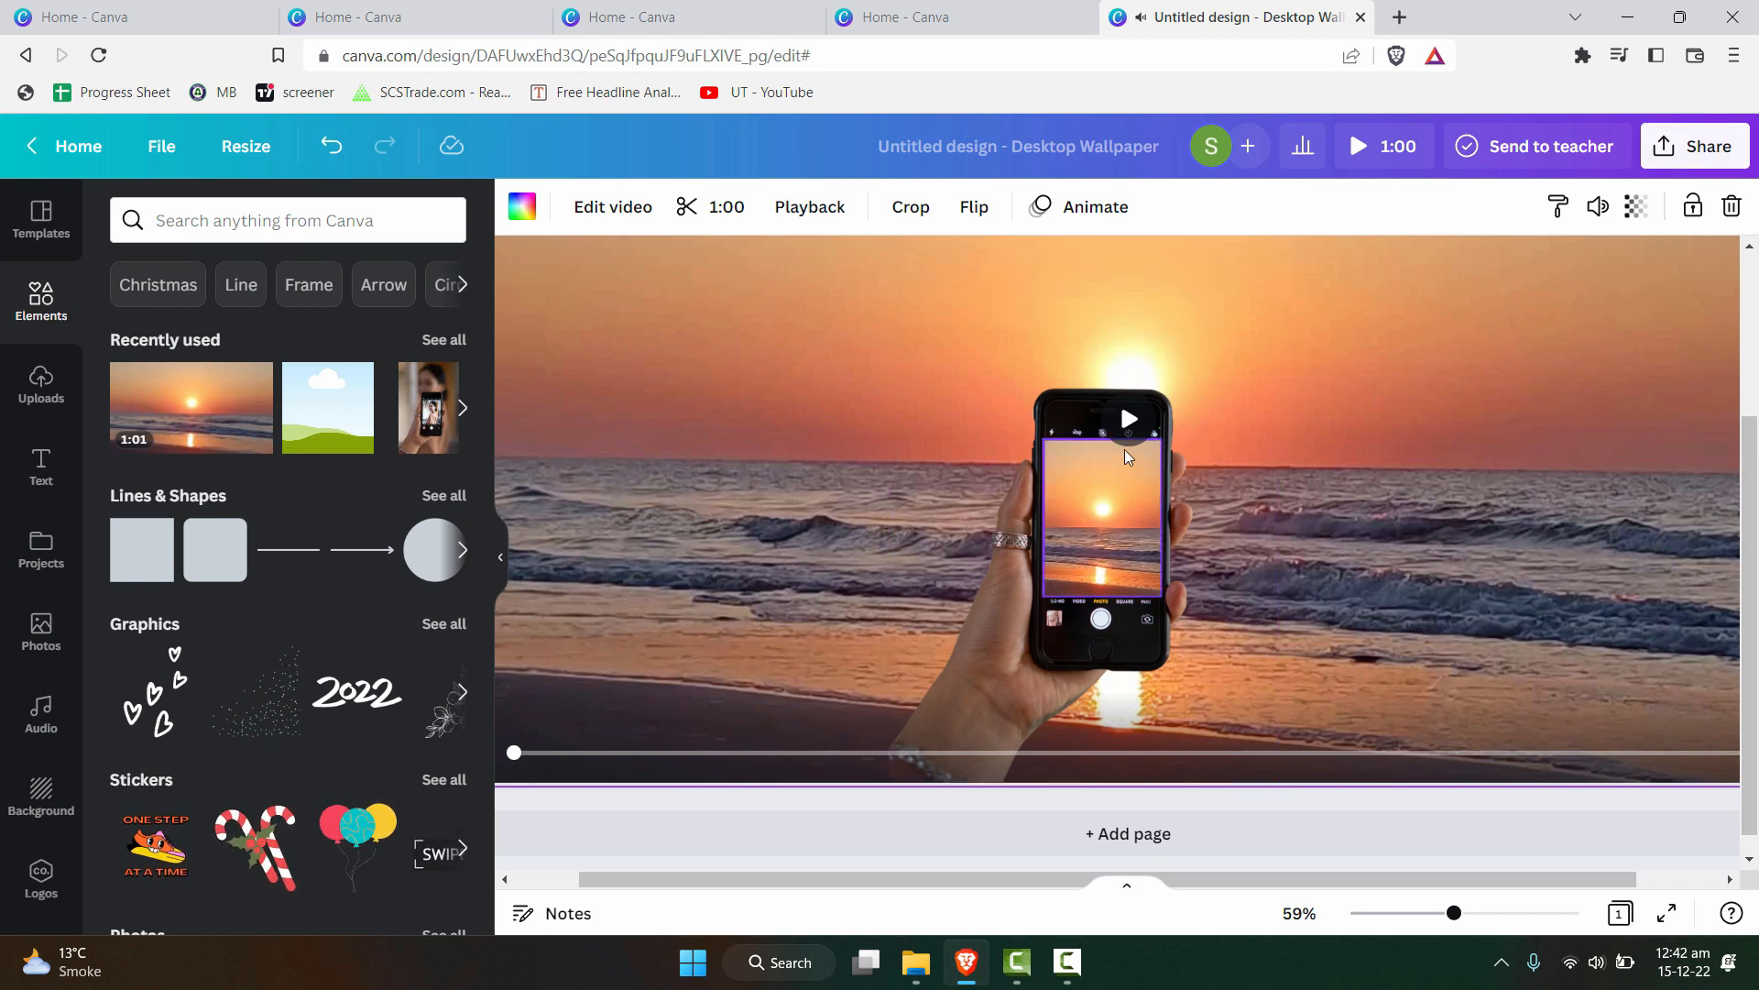
Present the wallpaper design full screen, skip forward through the video to its end, and exit the presentation.
click(1694, 146)
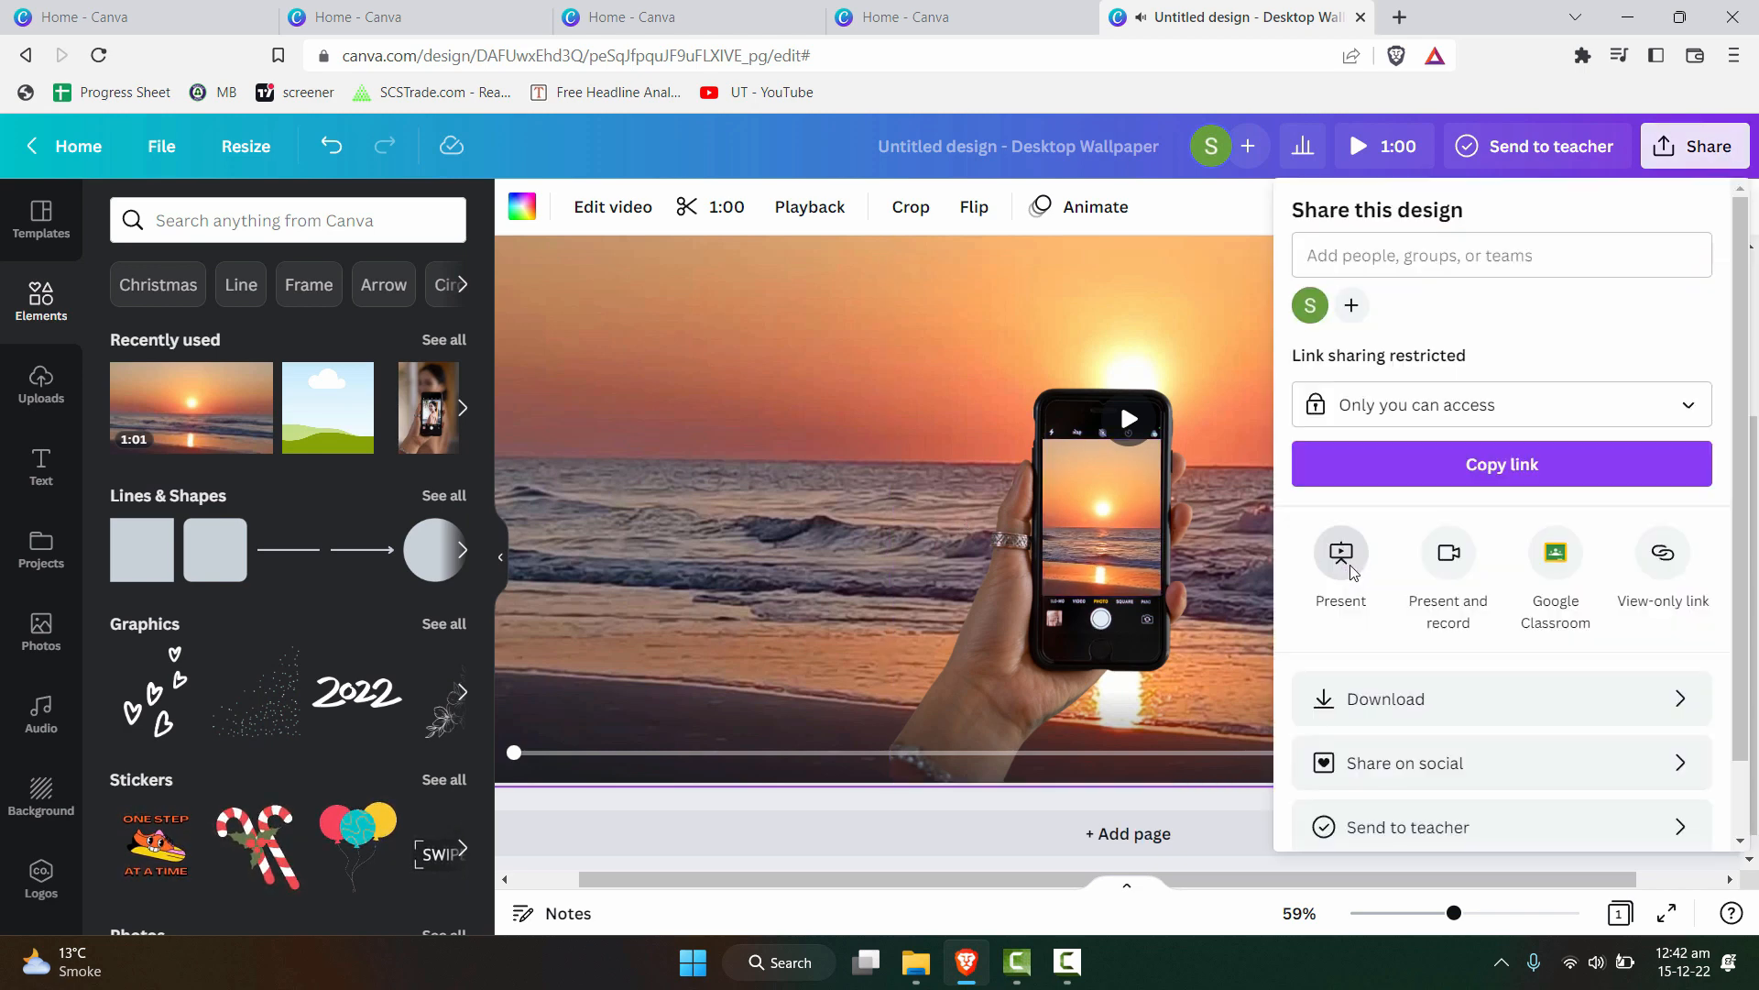
click(1339, 551)
click(1510, 365)
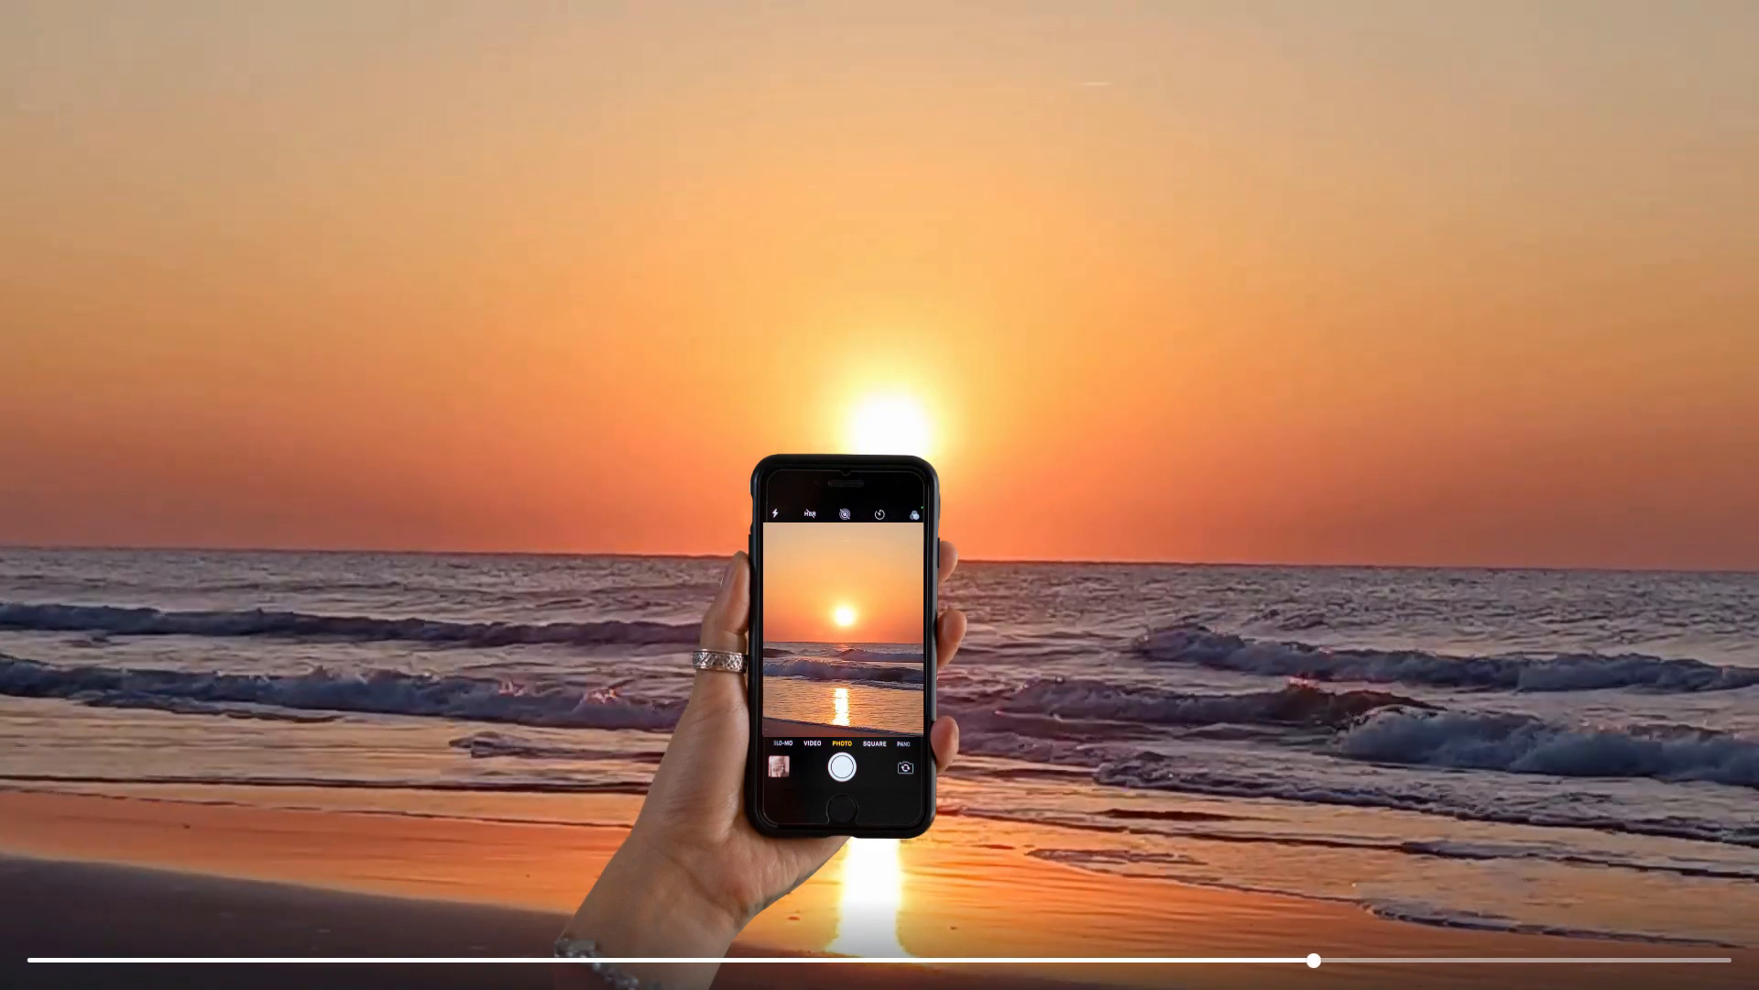
key(Right)
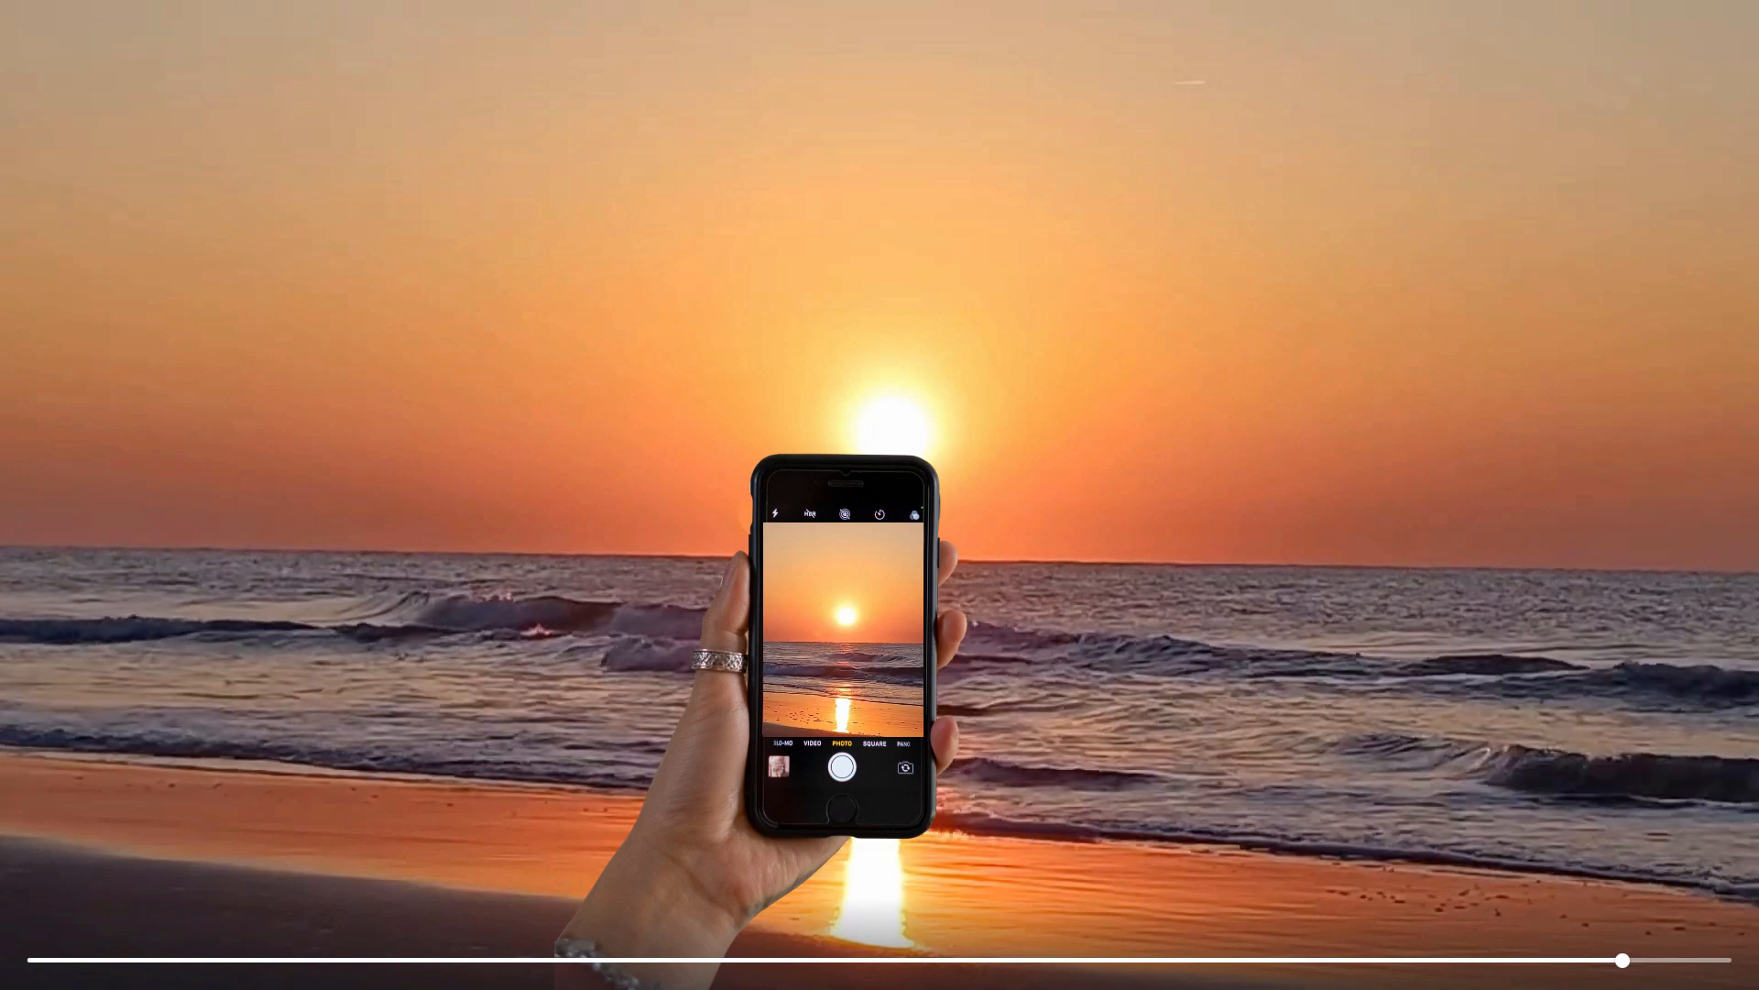
key(Right)
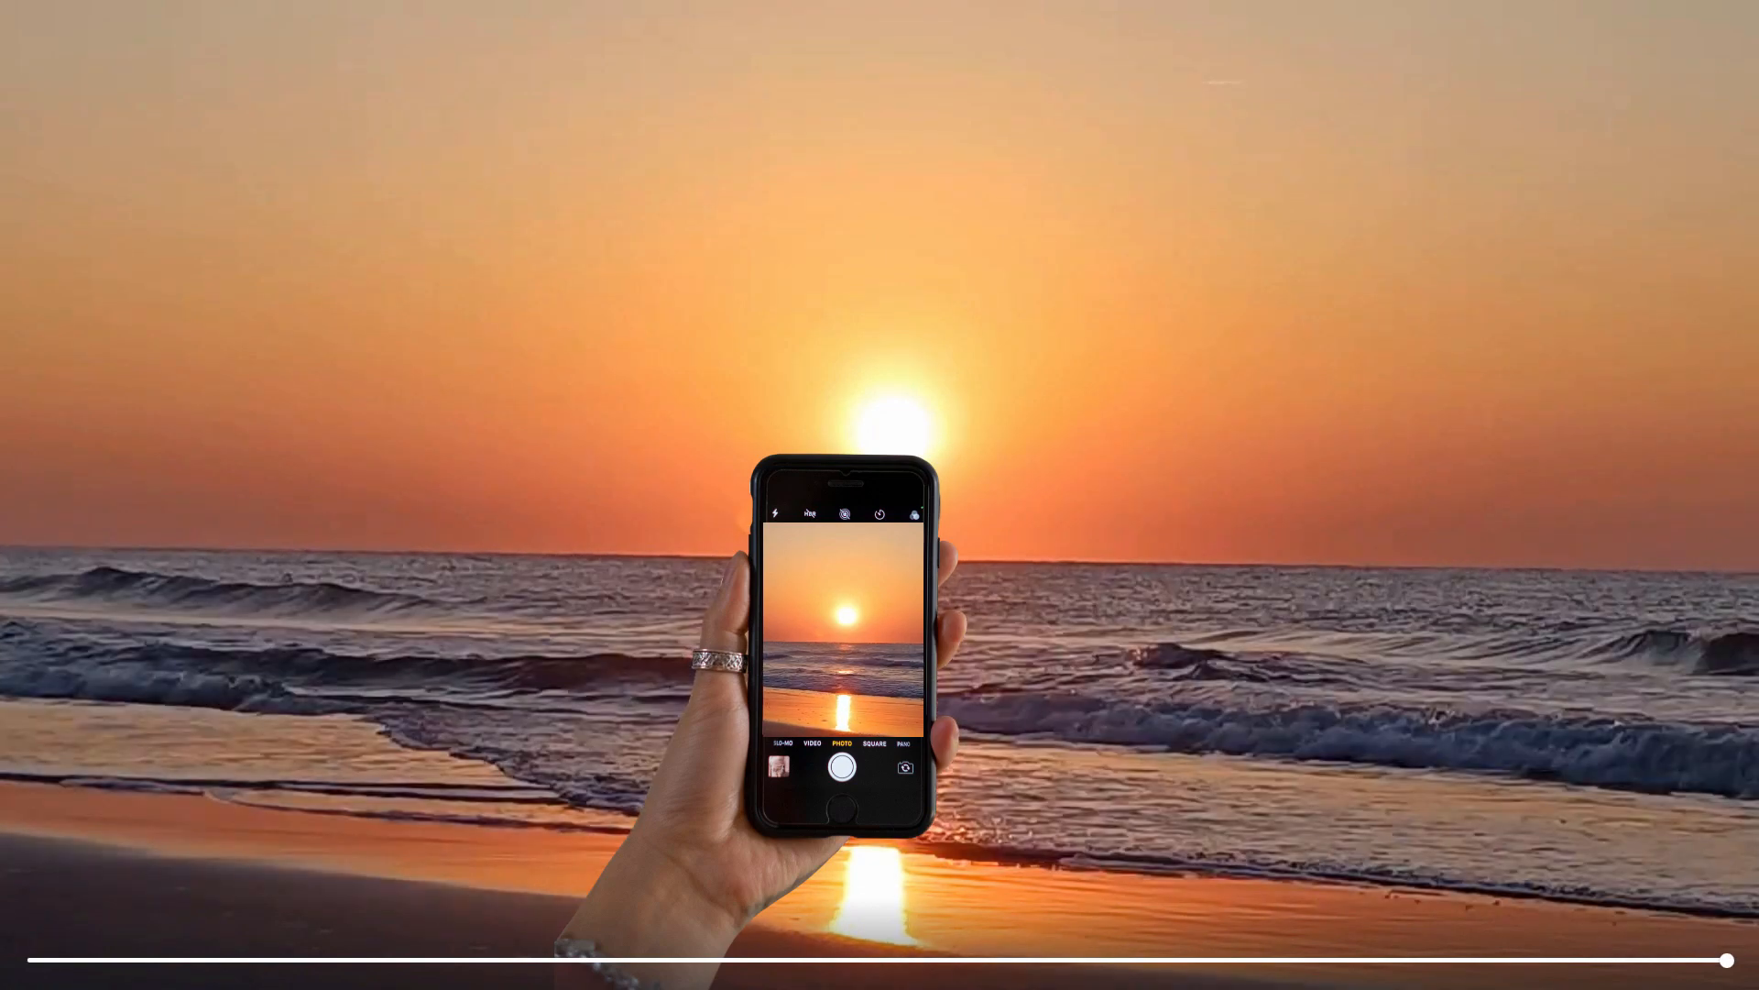
key(Escape)
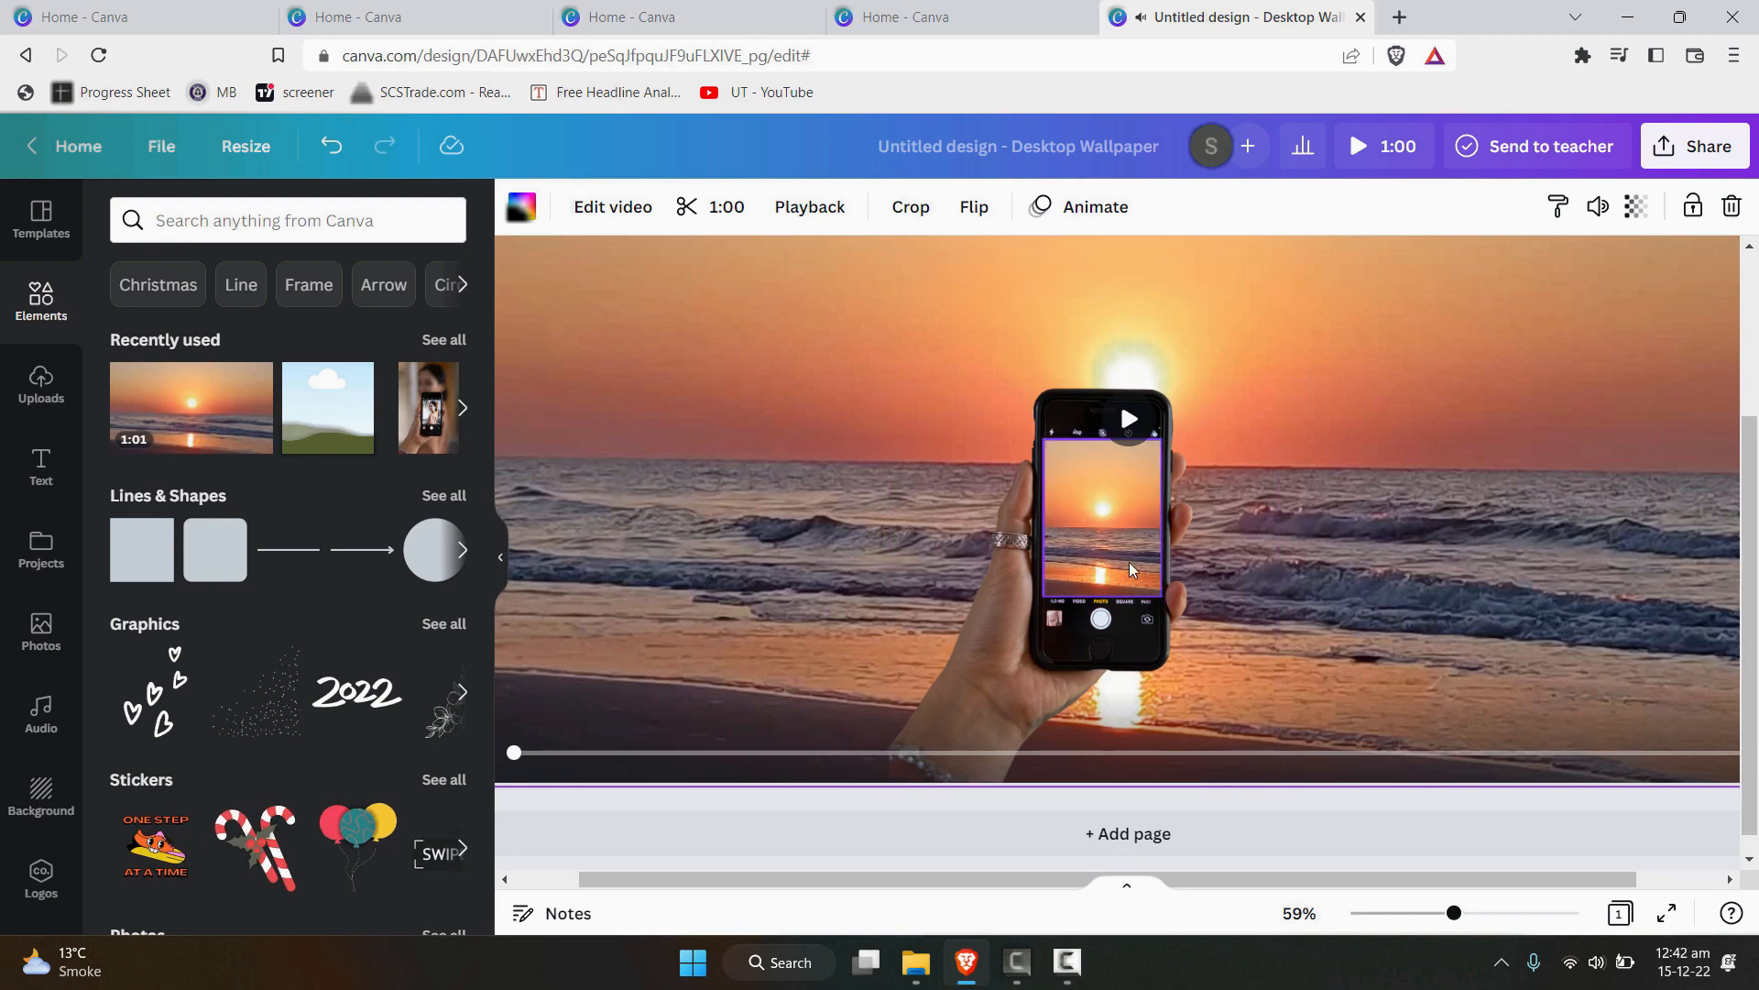
Present the wallpaper design full screen once more with the Standard presentation type.
click(1486, 683)
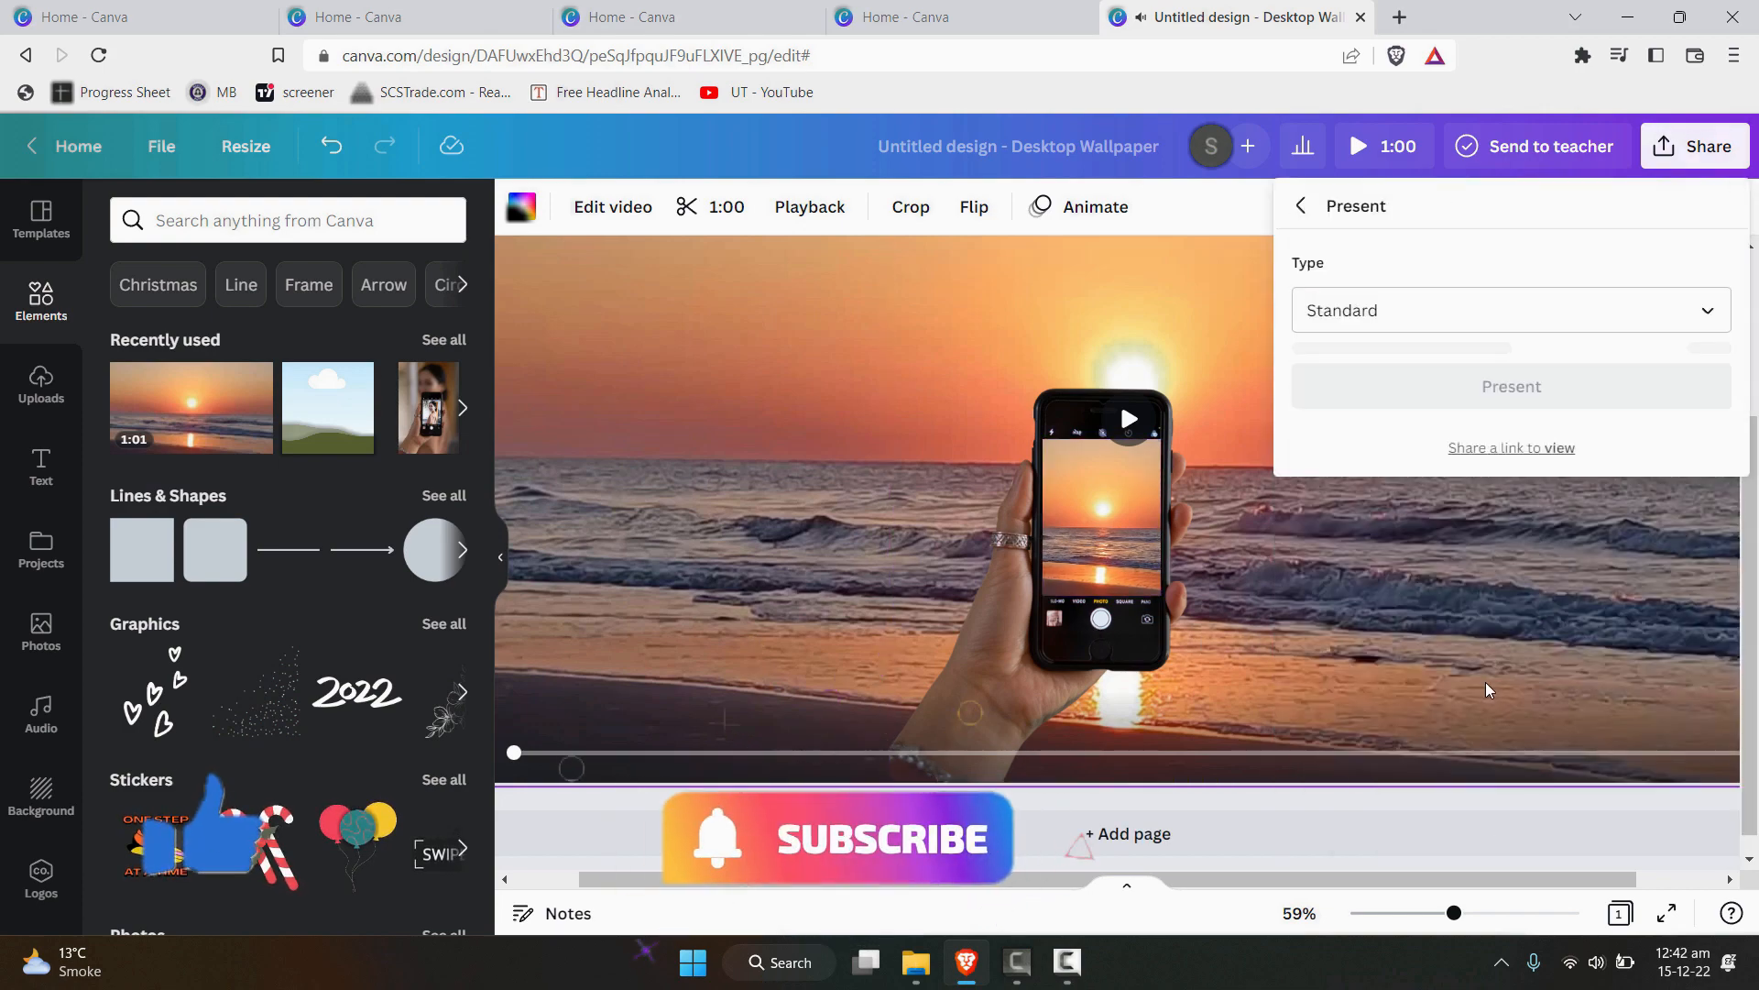
click(1521, 385)
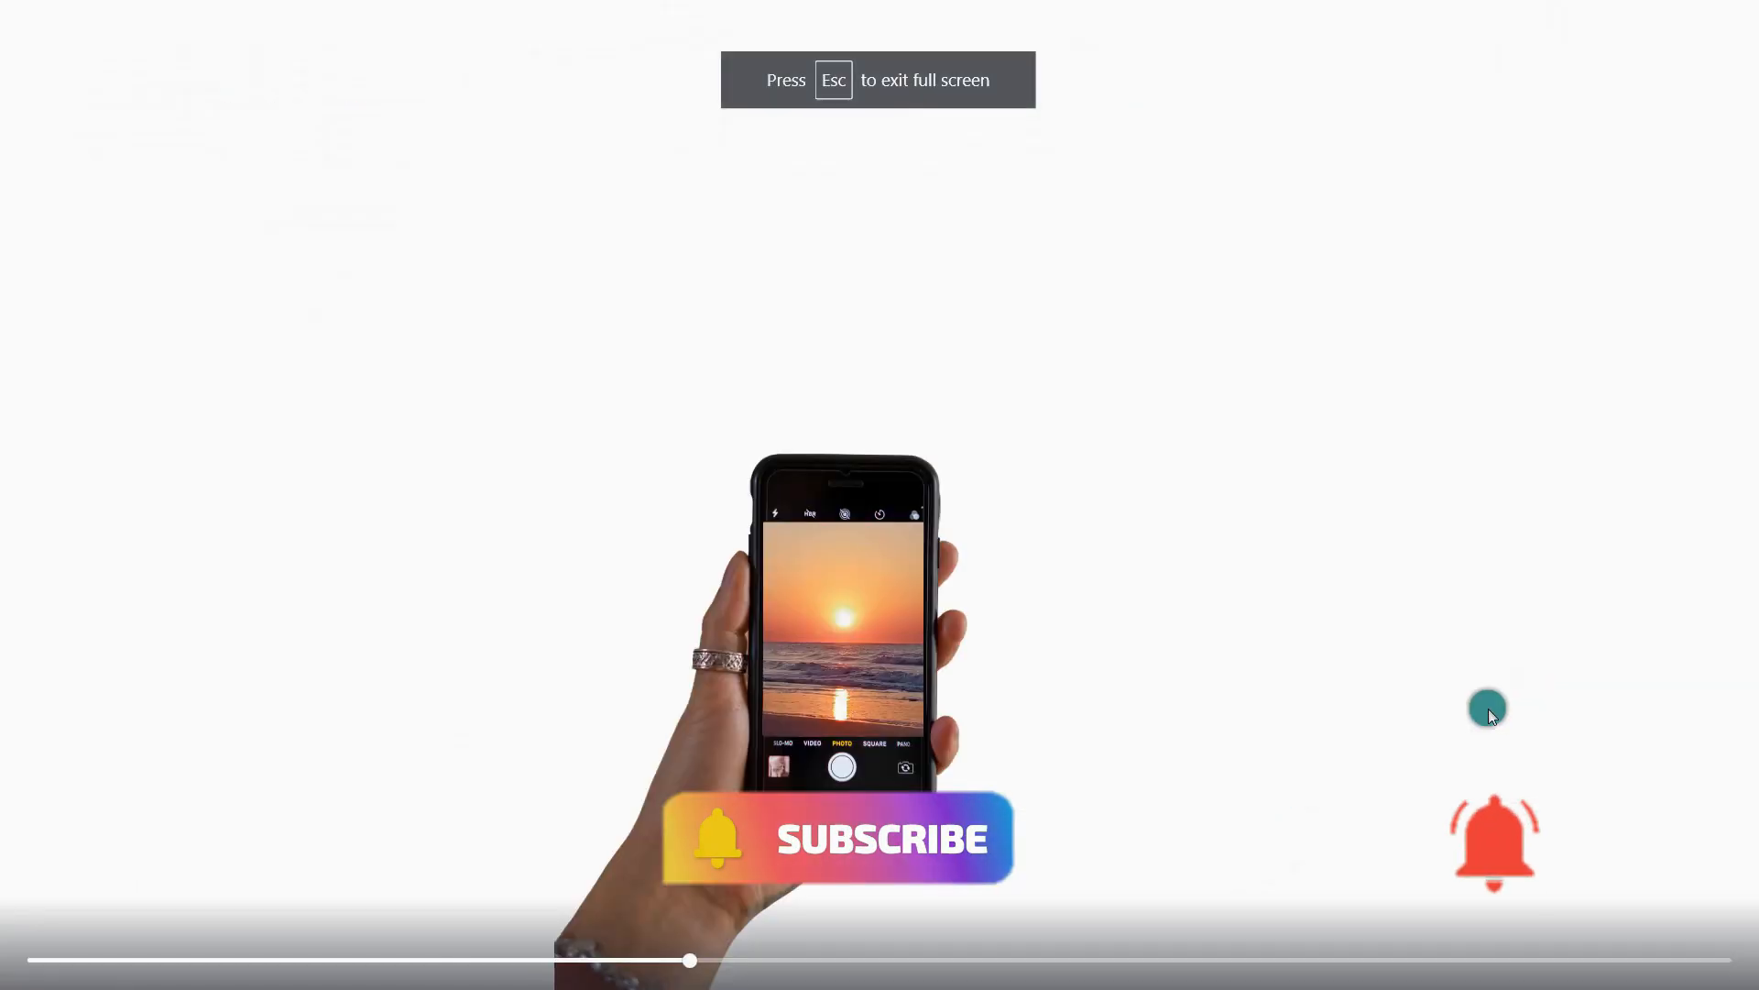